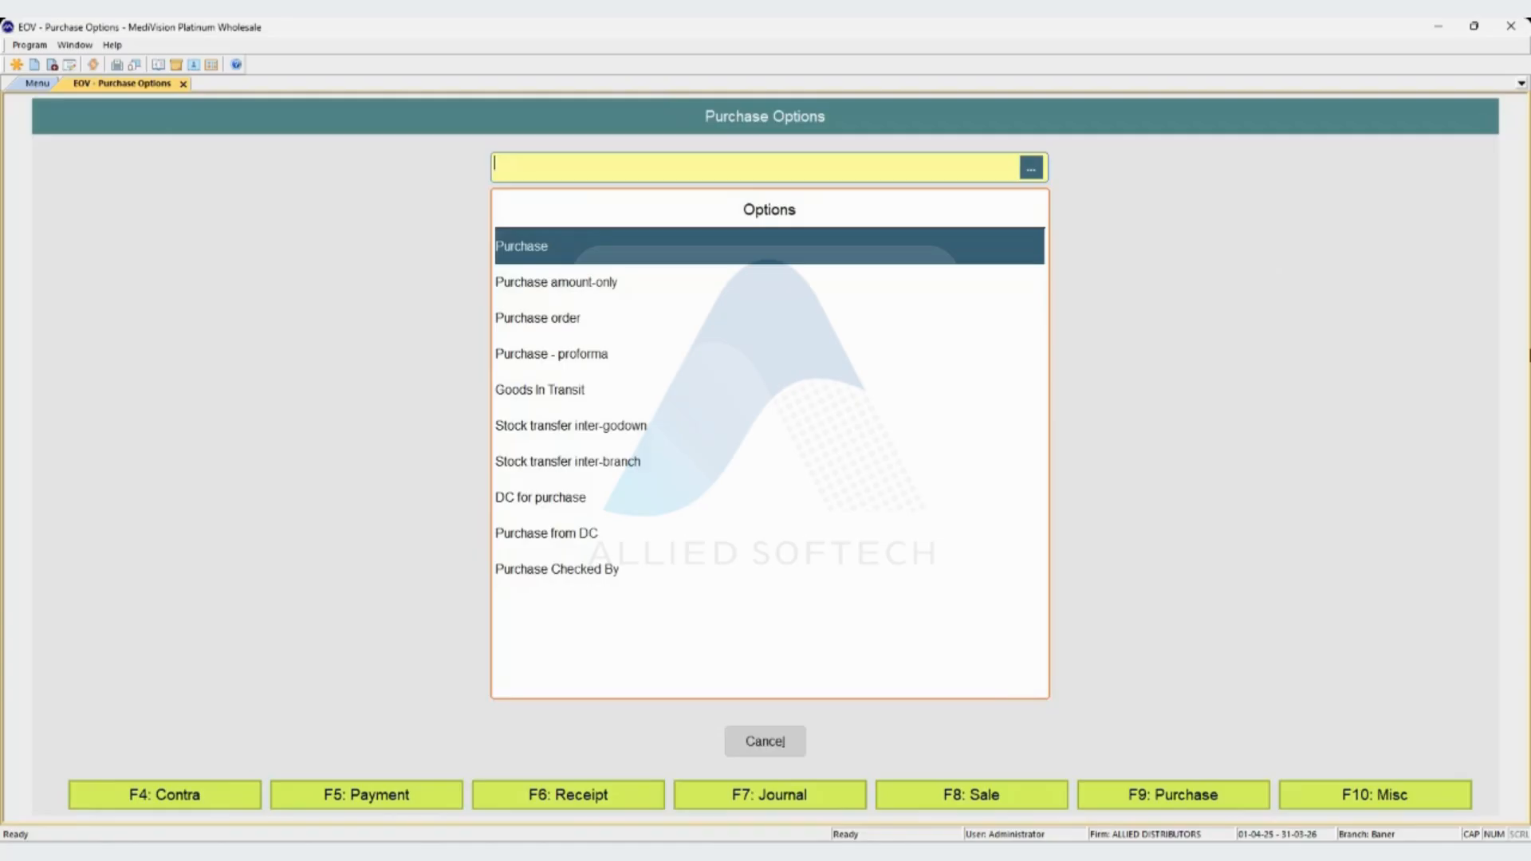
Open a new DC for purchase entry from the purchase options.
key(Down)
key(Down)
key(Down)
key(Down)
key(Down)
key(Down)
key(Down)
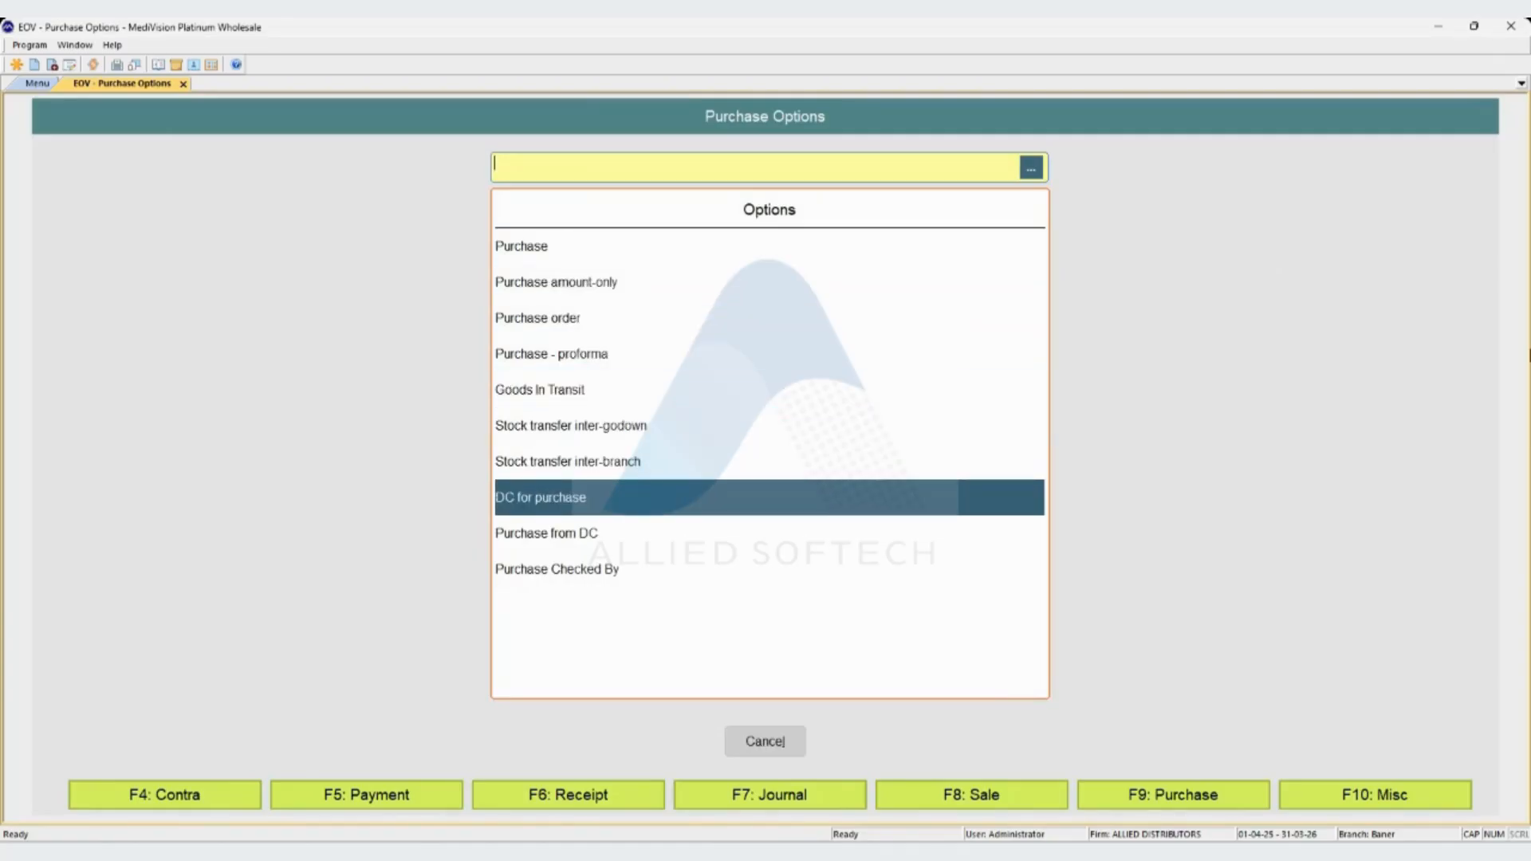
key(Return)
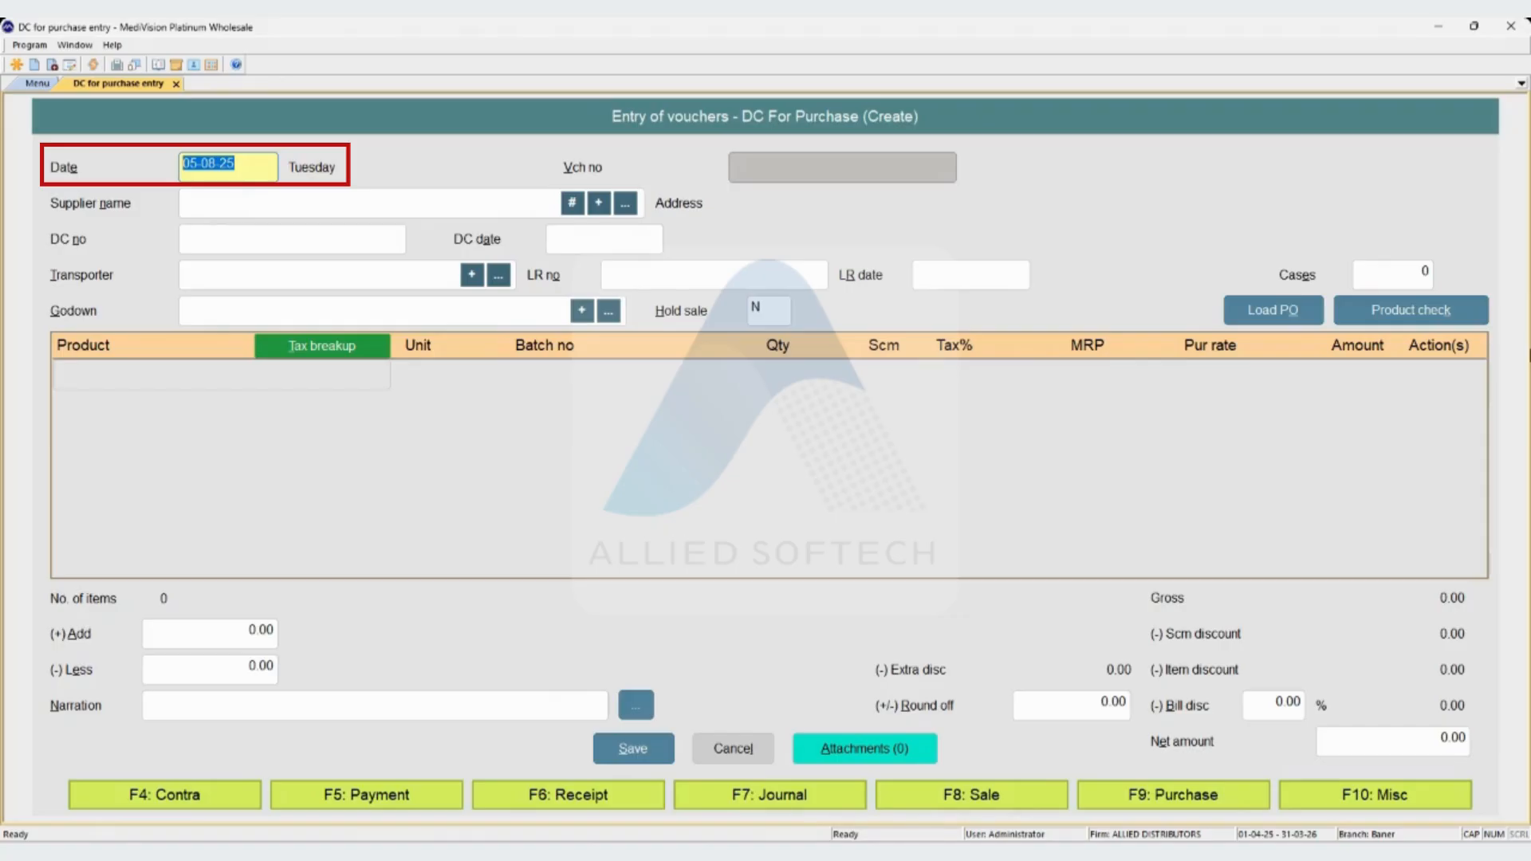
Accept the voucher date 05-08-25 and choose GANRAJ DISTRIBUTOR as the supplier.
key(Return)
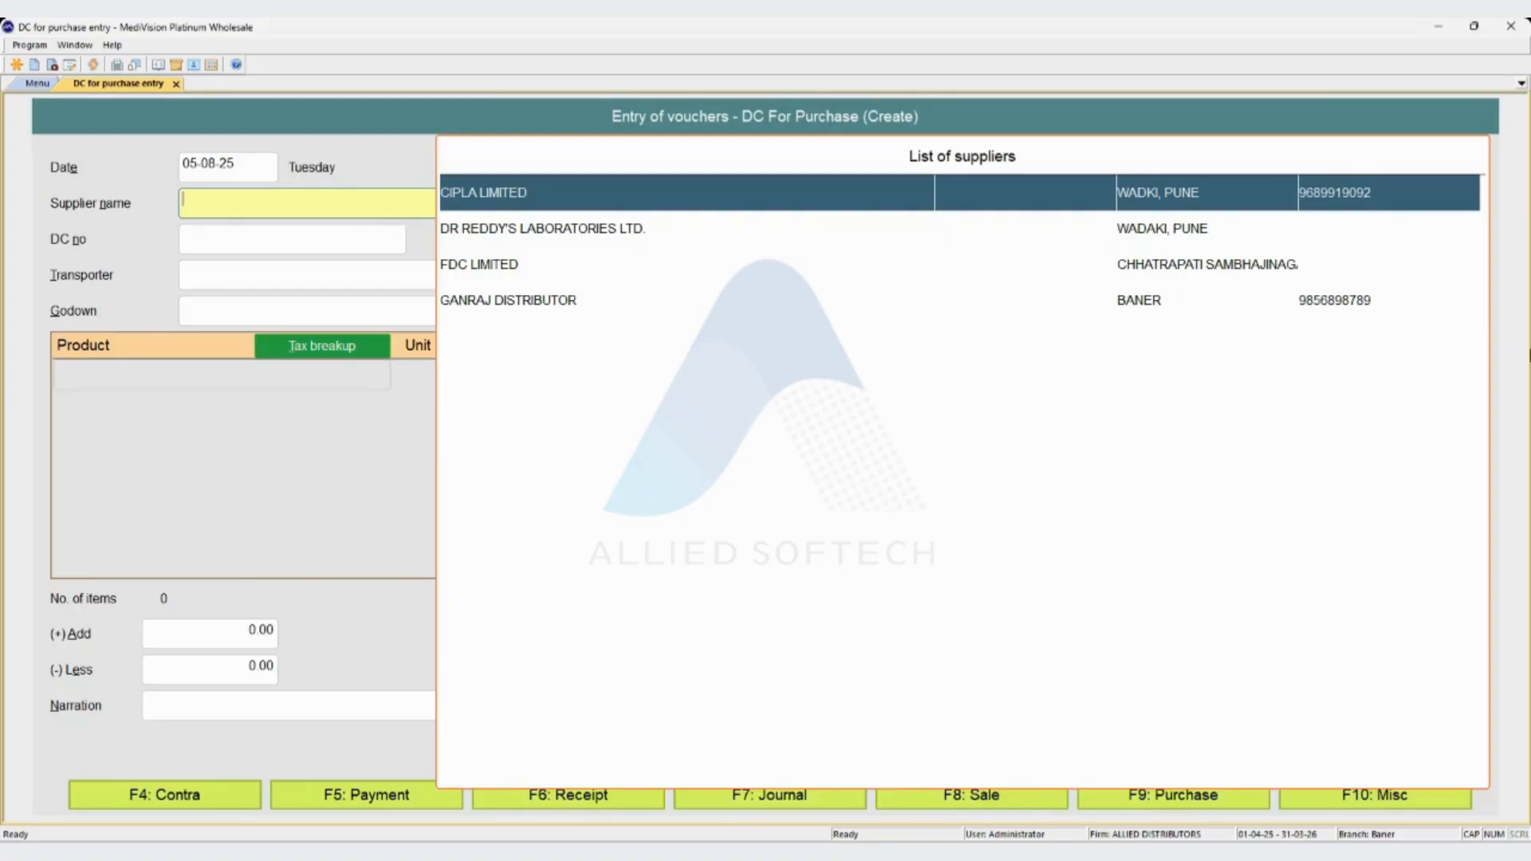
key(Down)
key(Down)
key(Down)
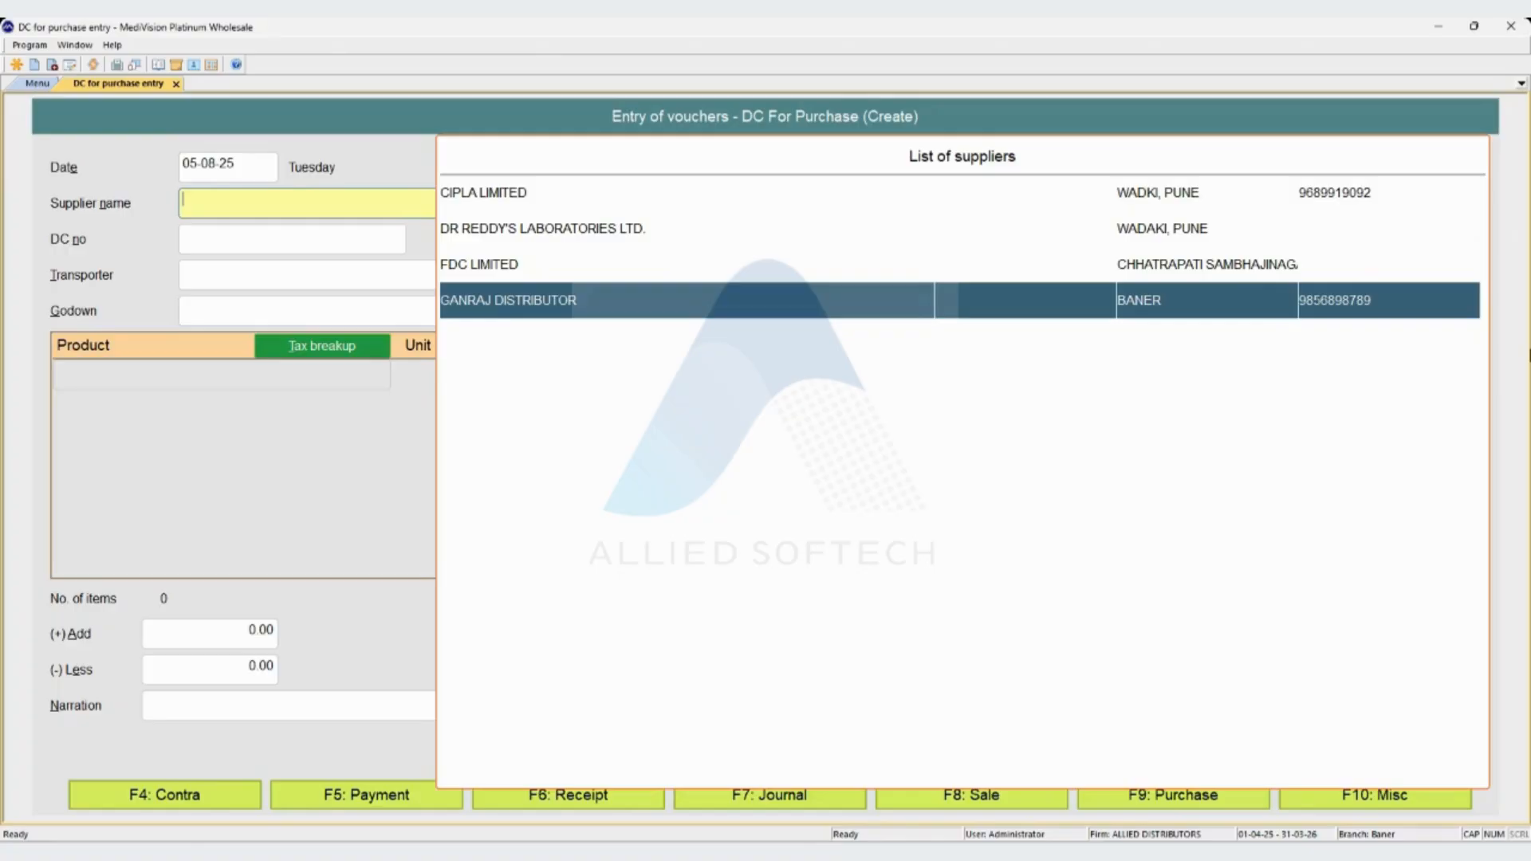
key(alt+c)
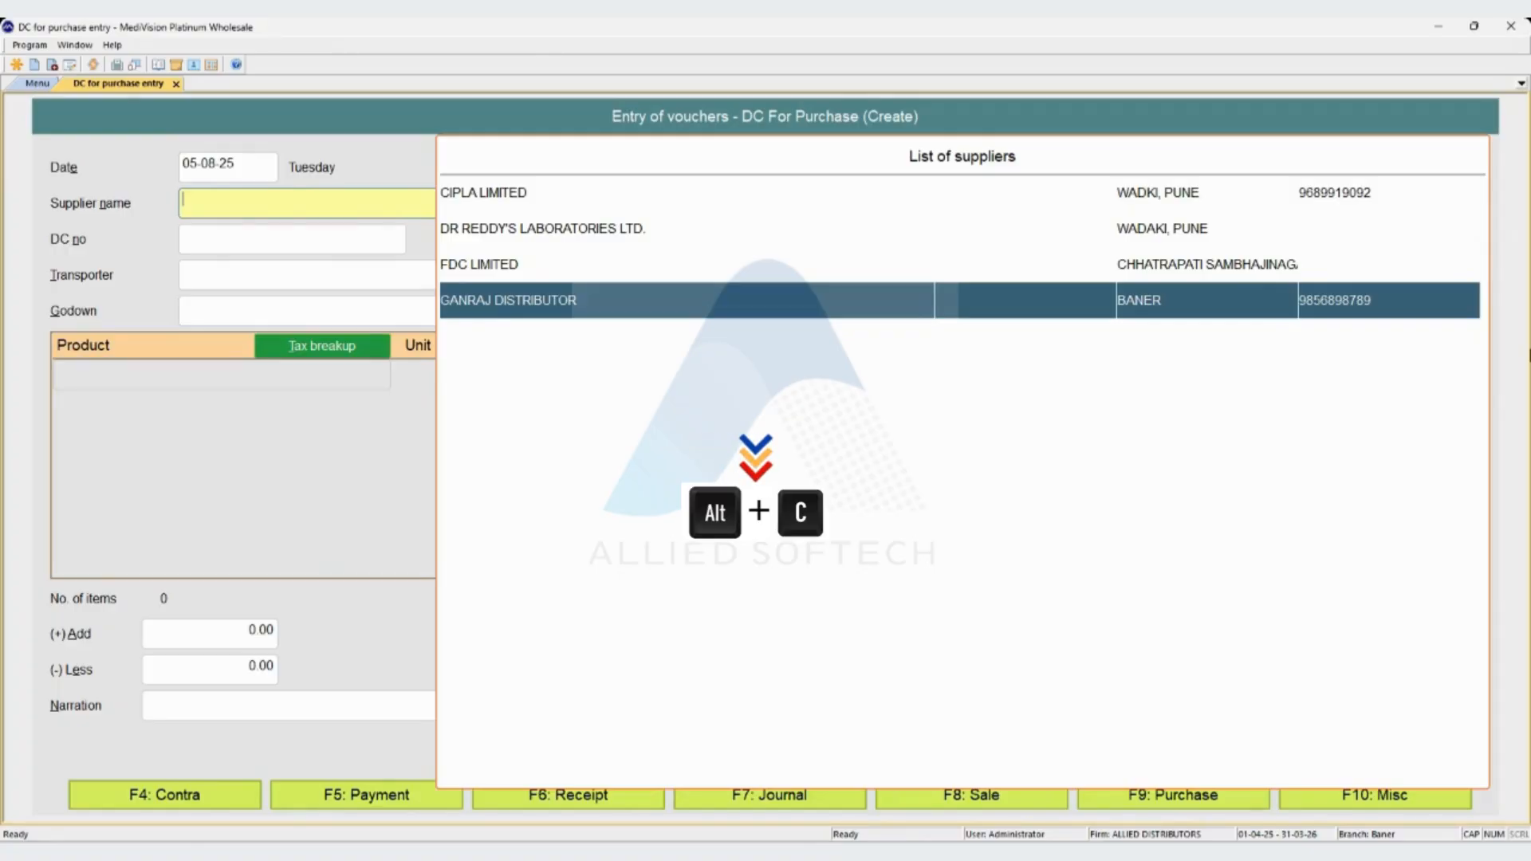
key(Return)
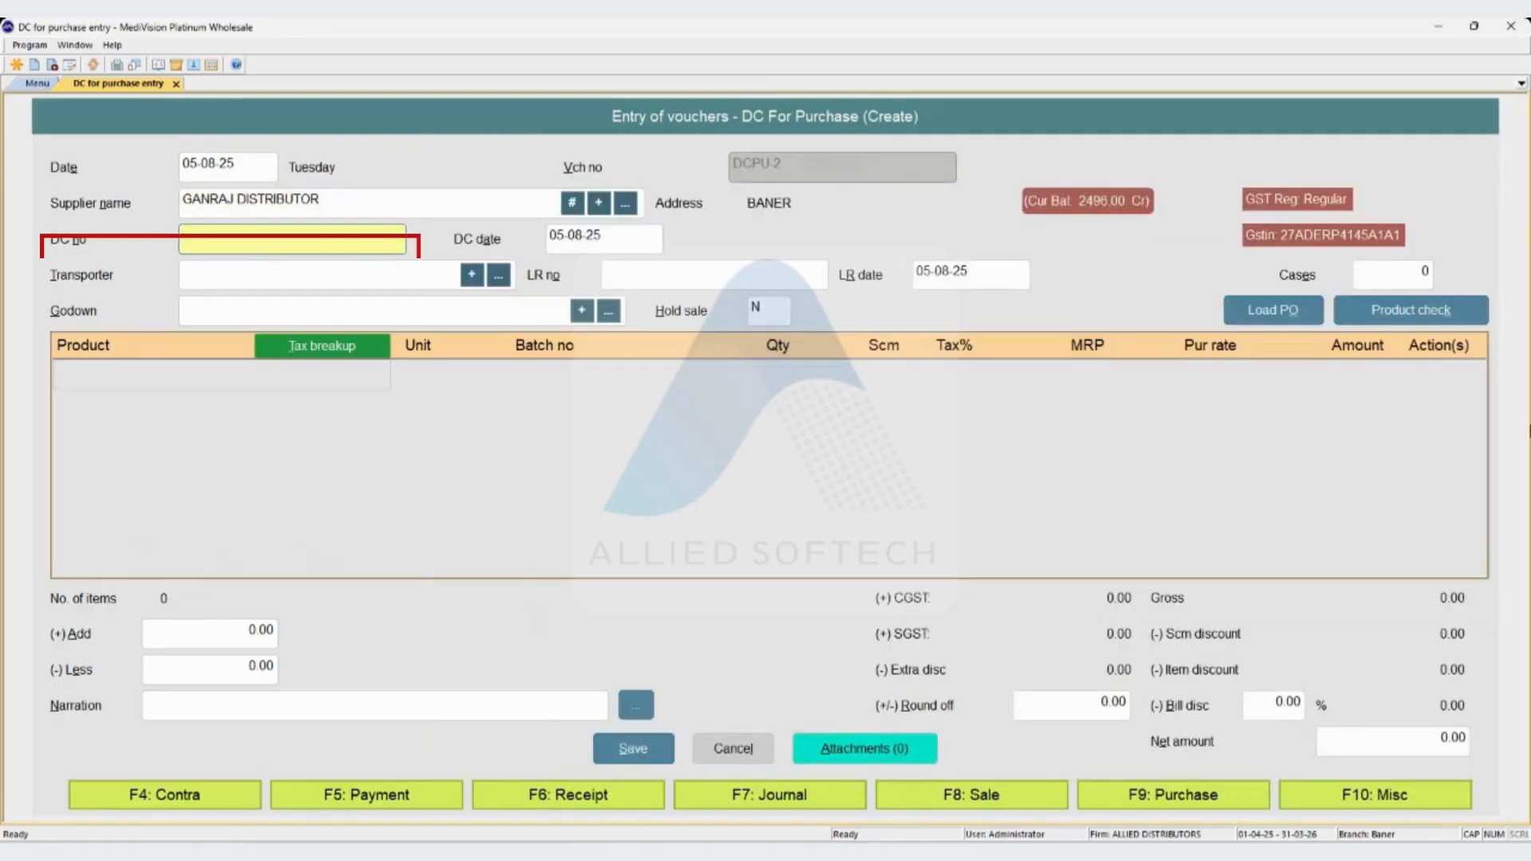
Enter DC115 as the DC number and accept 05-08-25 as the DC date.
text(DC)
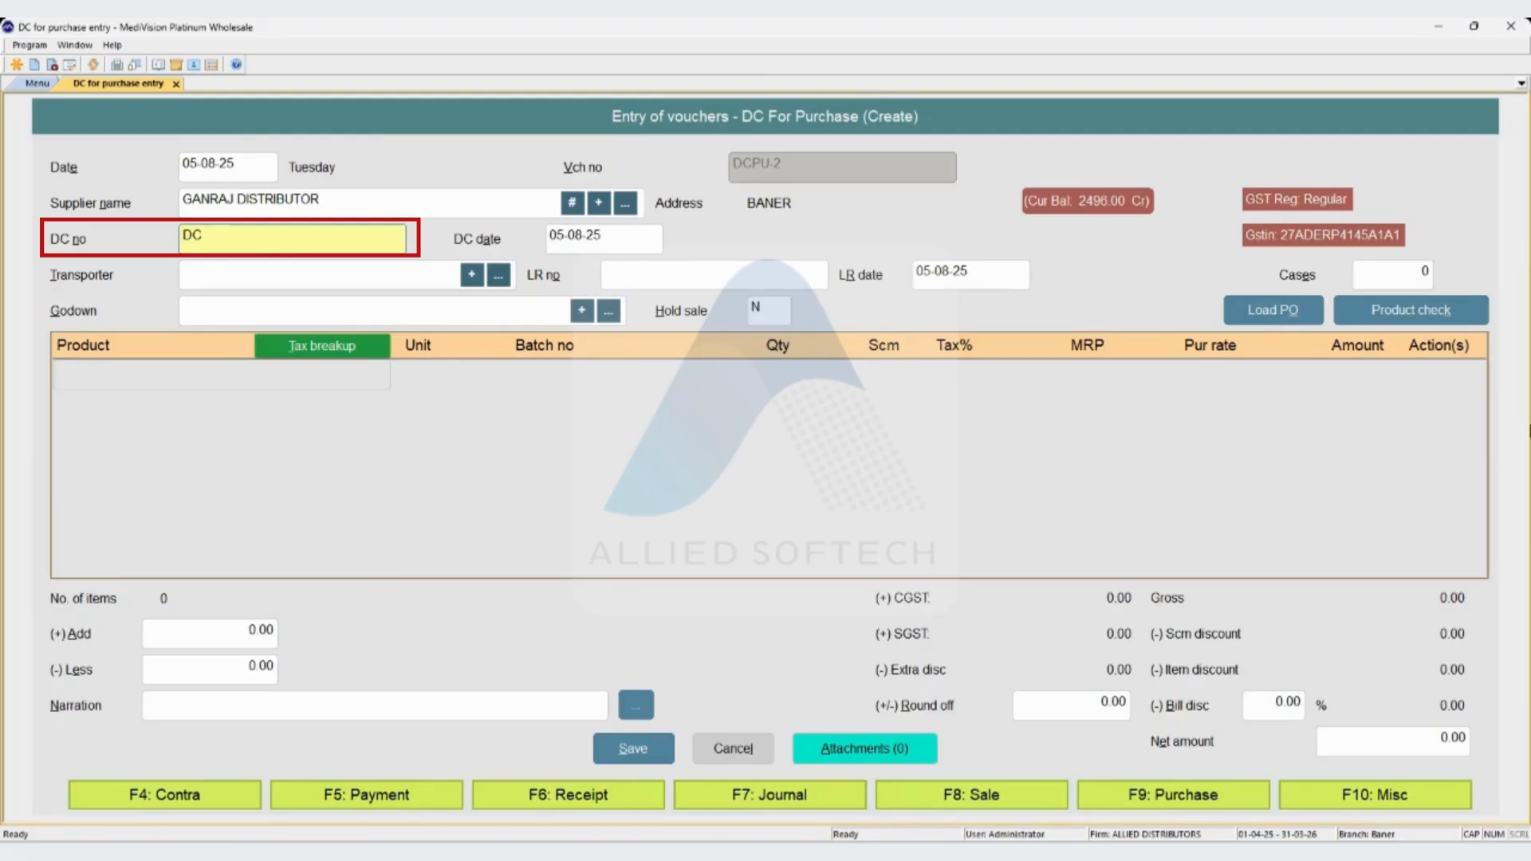
text(115)
key(Return)
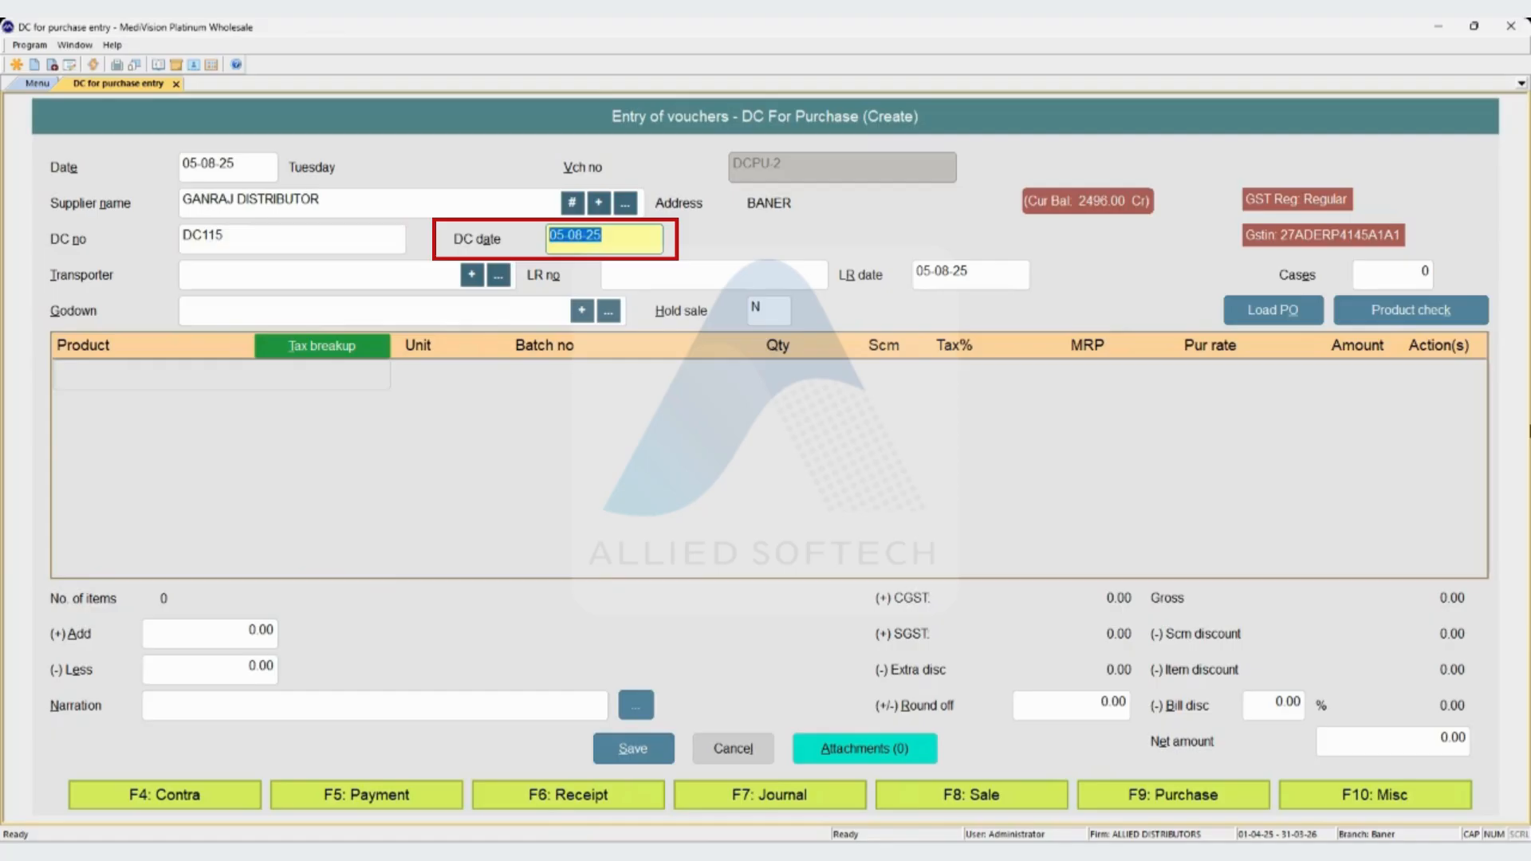
key(Return)
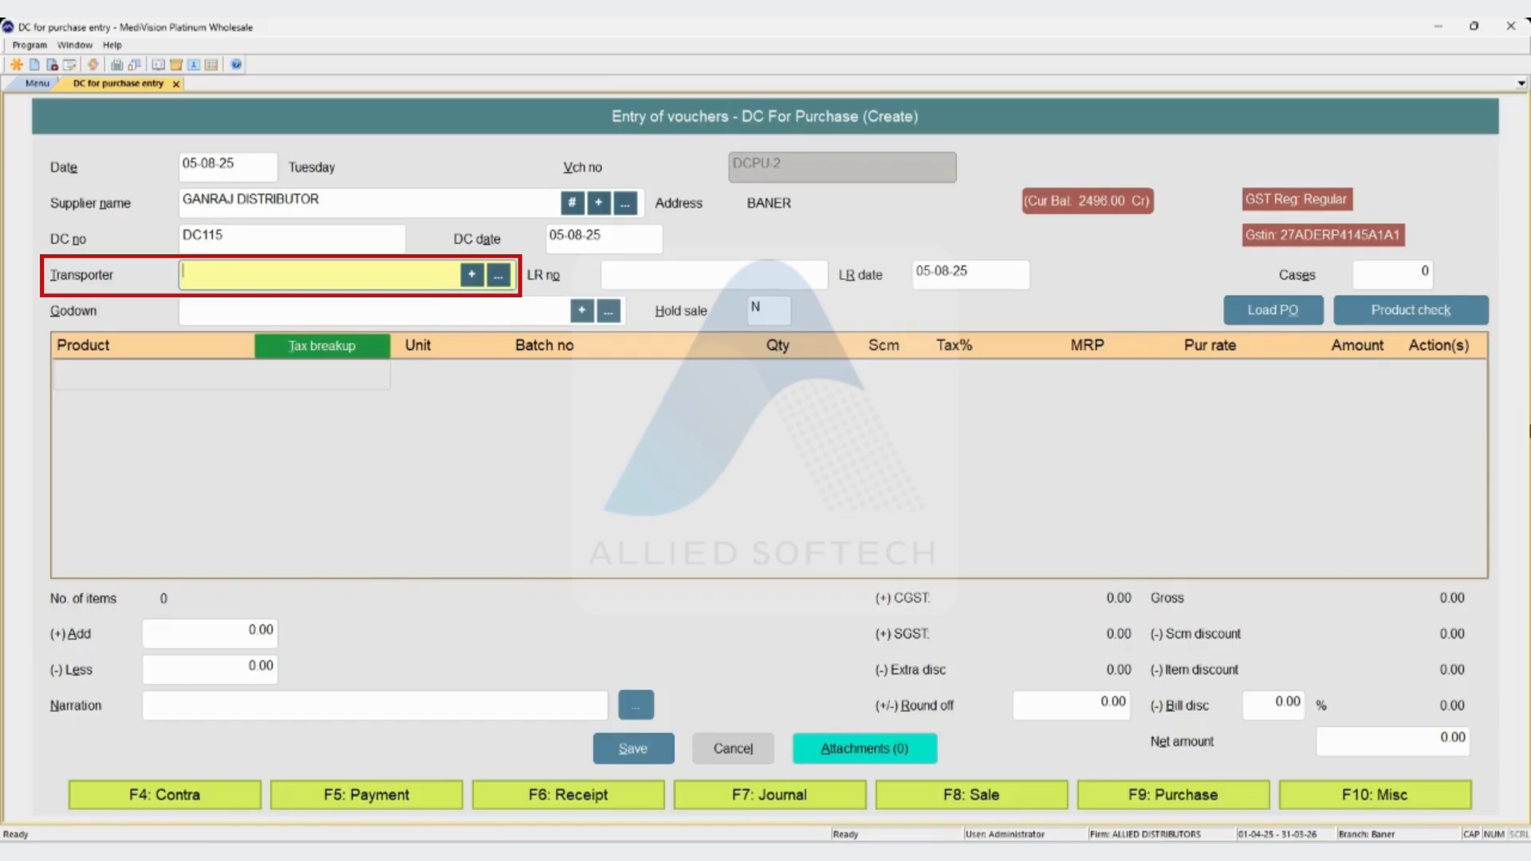
Choose VRL TRANSPORT LTD as the transporter, leaving the LR number blank and accepting the default LR date and 0 cases.
key(space)
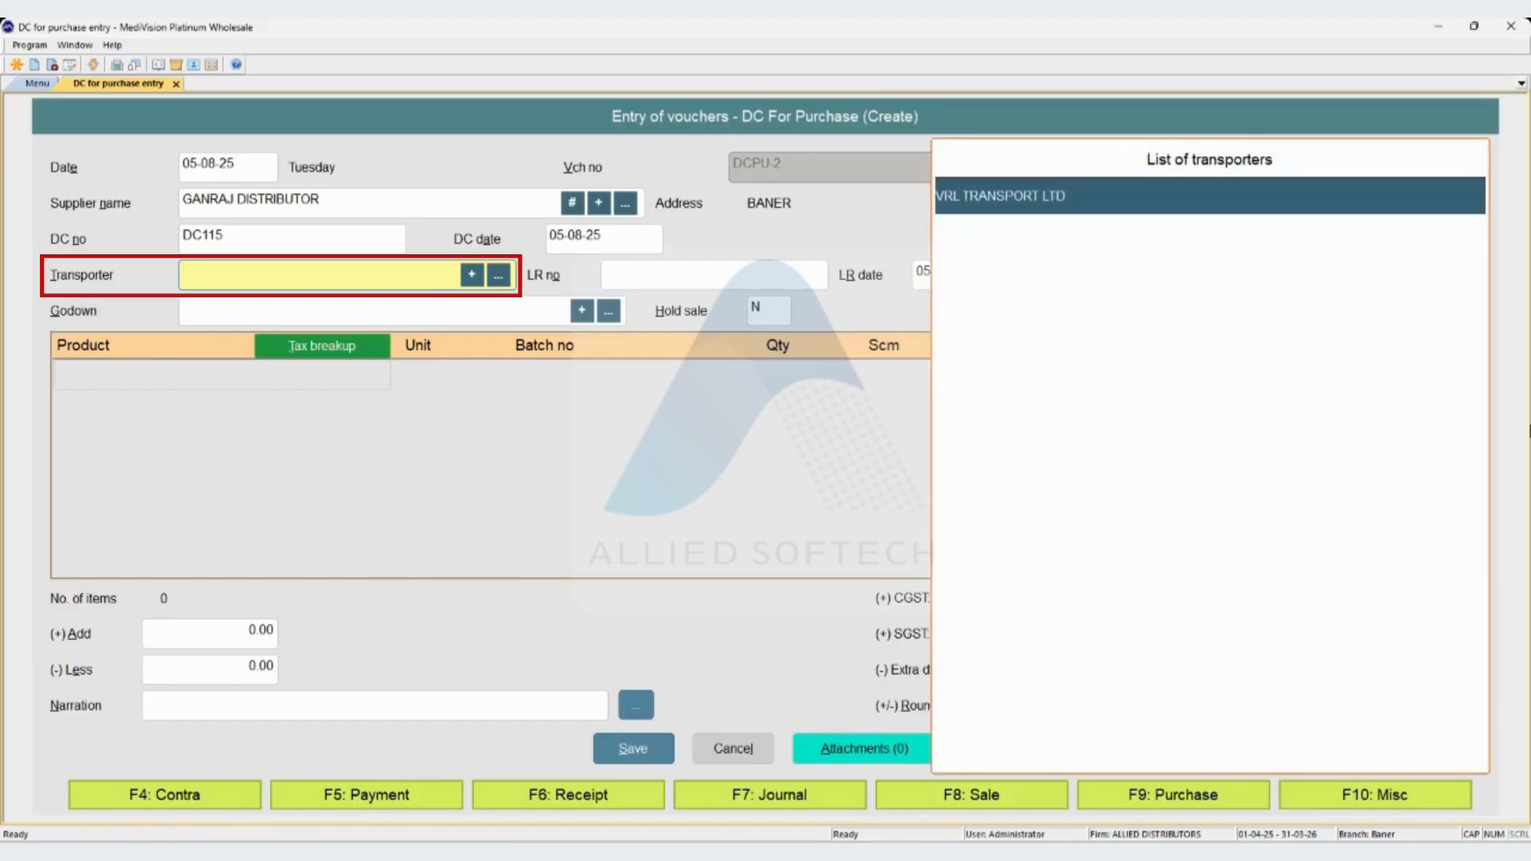
key(Return)
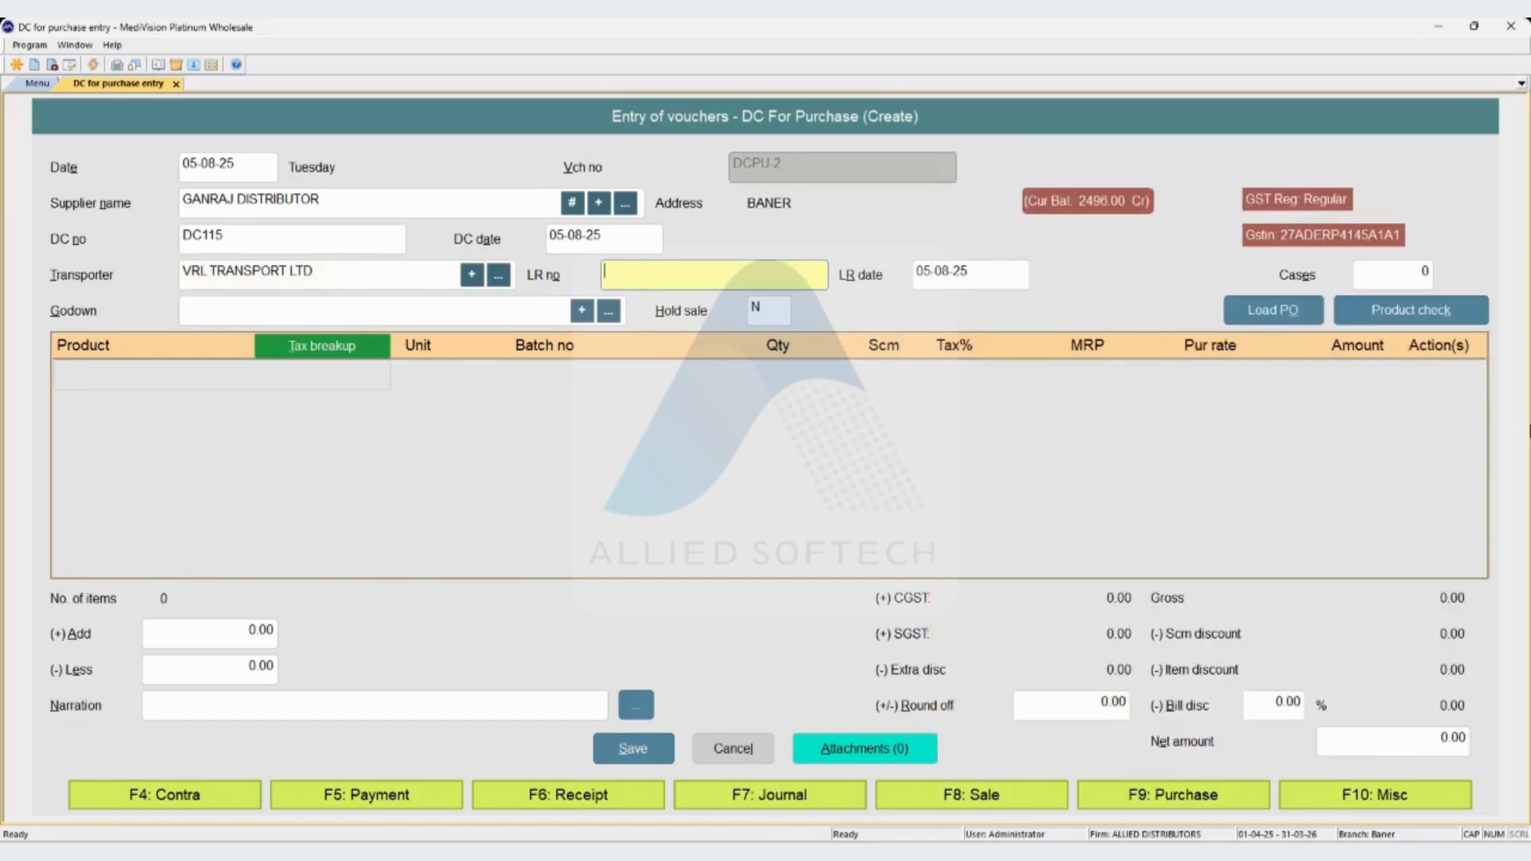
key(Return)
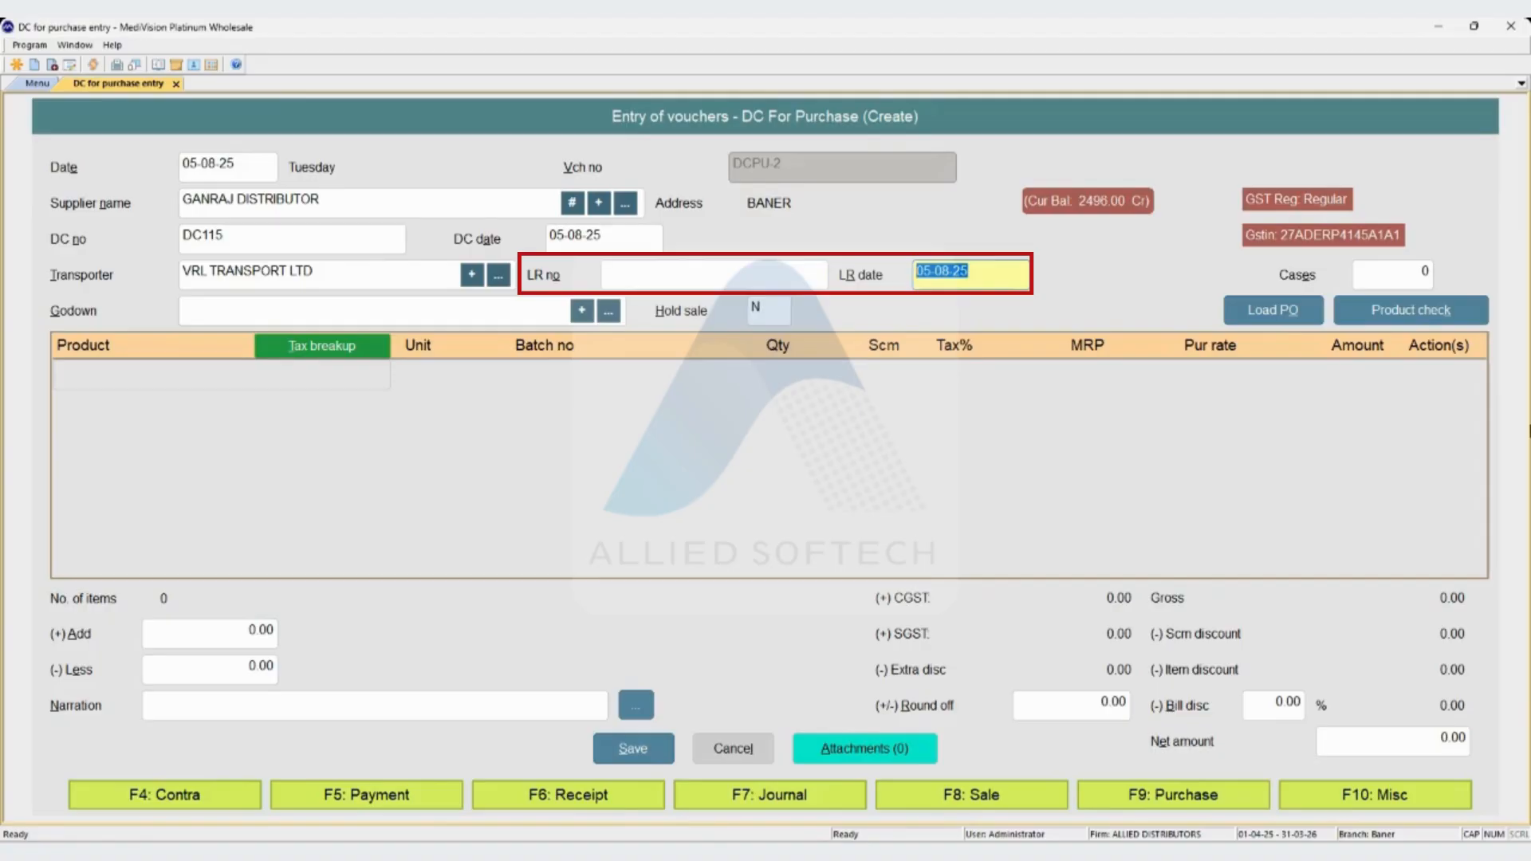
key(shift+Tab)
key(Return)
key(Return)
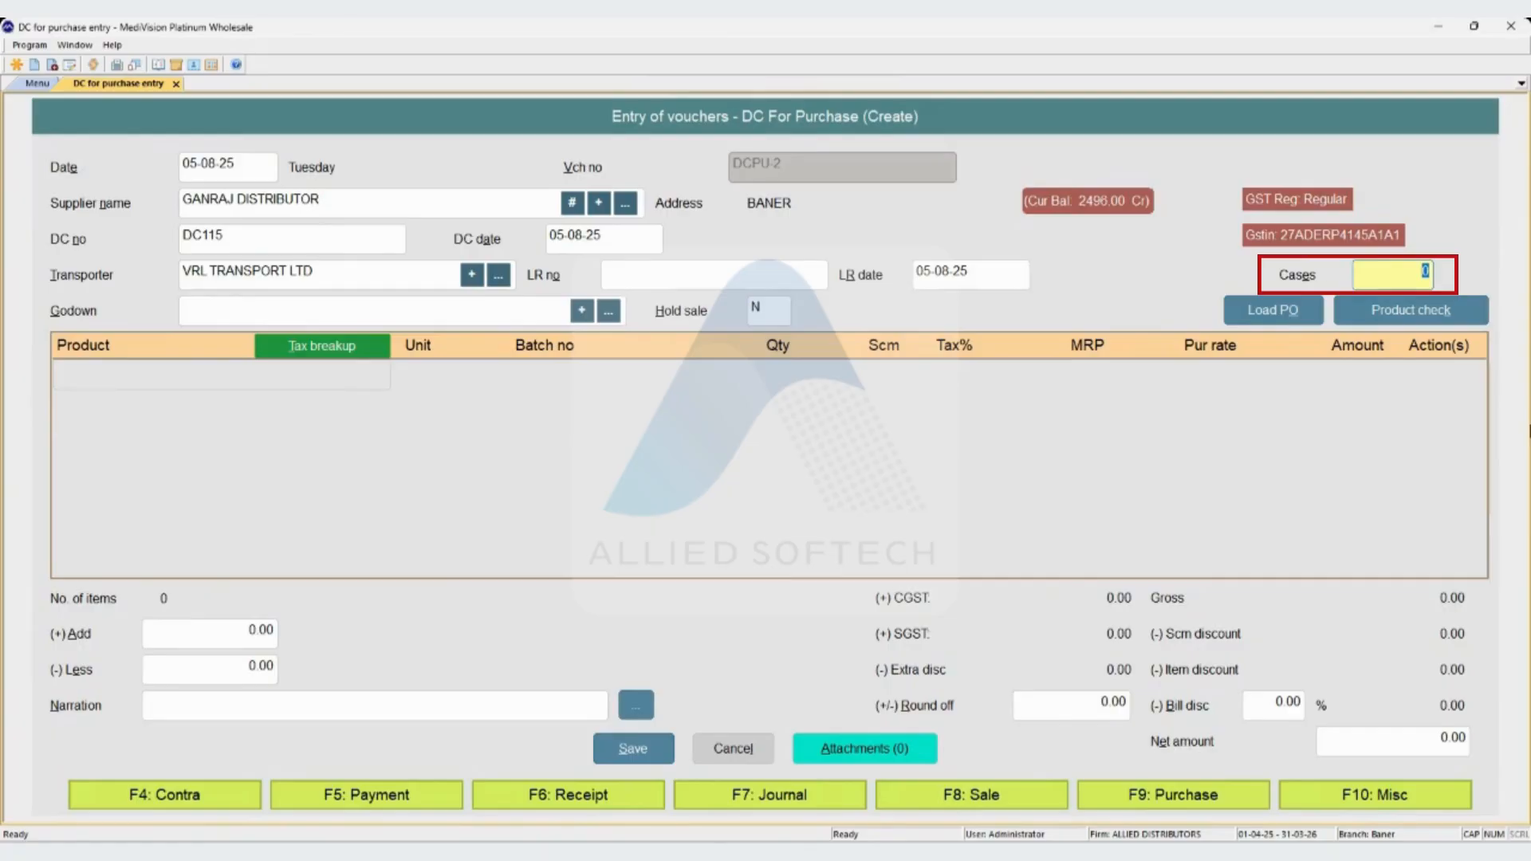
key(Return)
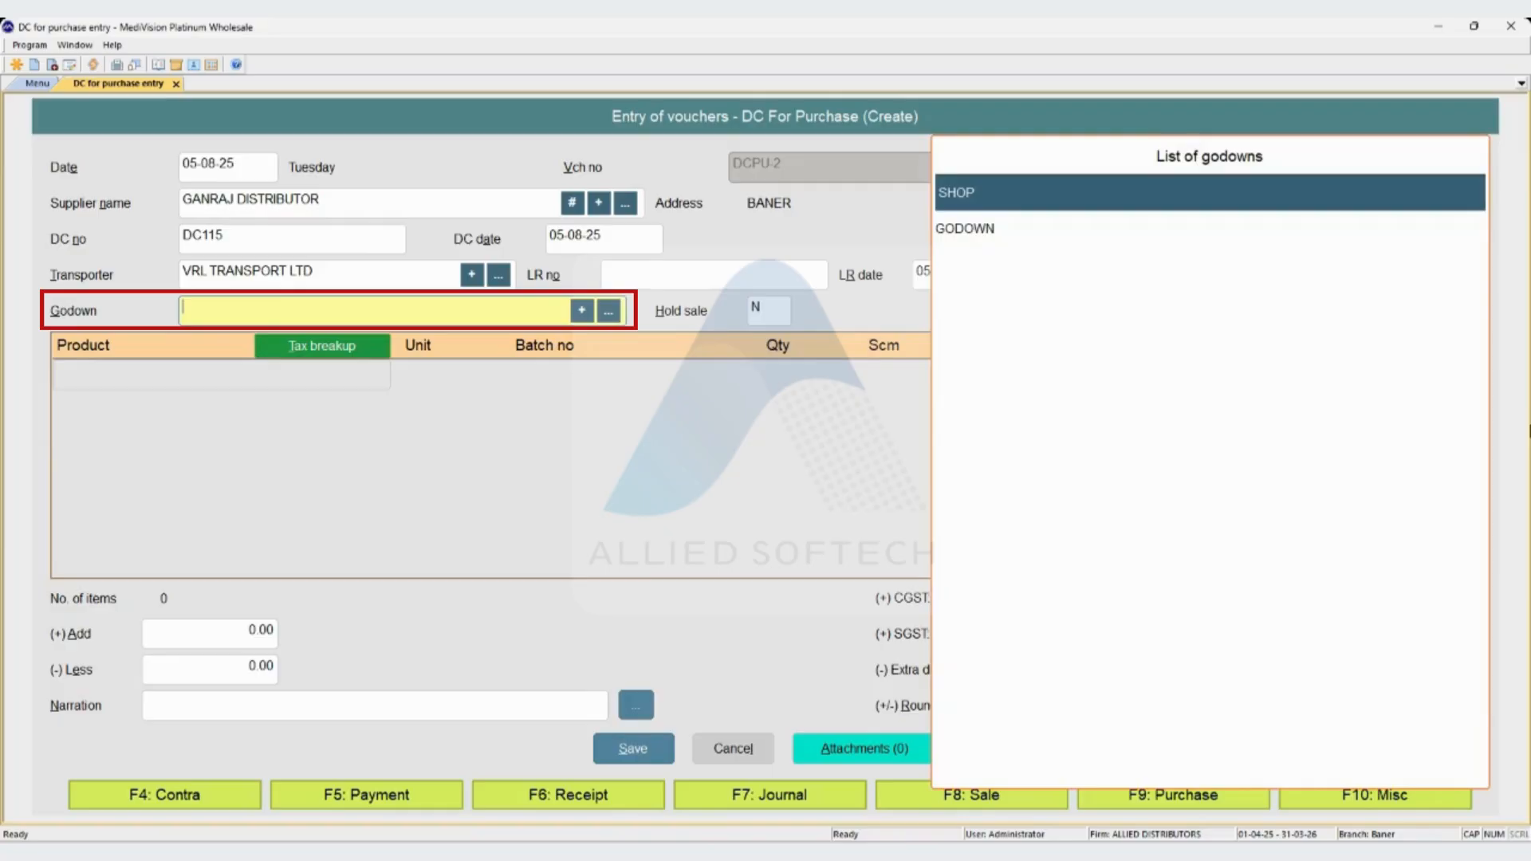
Choose SHOP as the godown and keep Hold sale set to N.
key(Down)
key(Up)
key(Return)
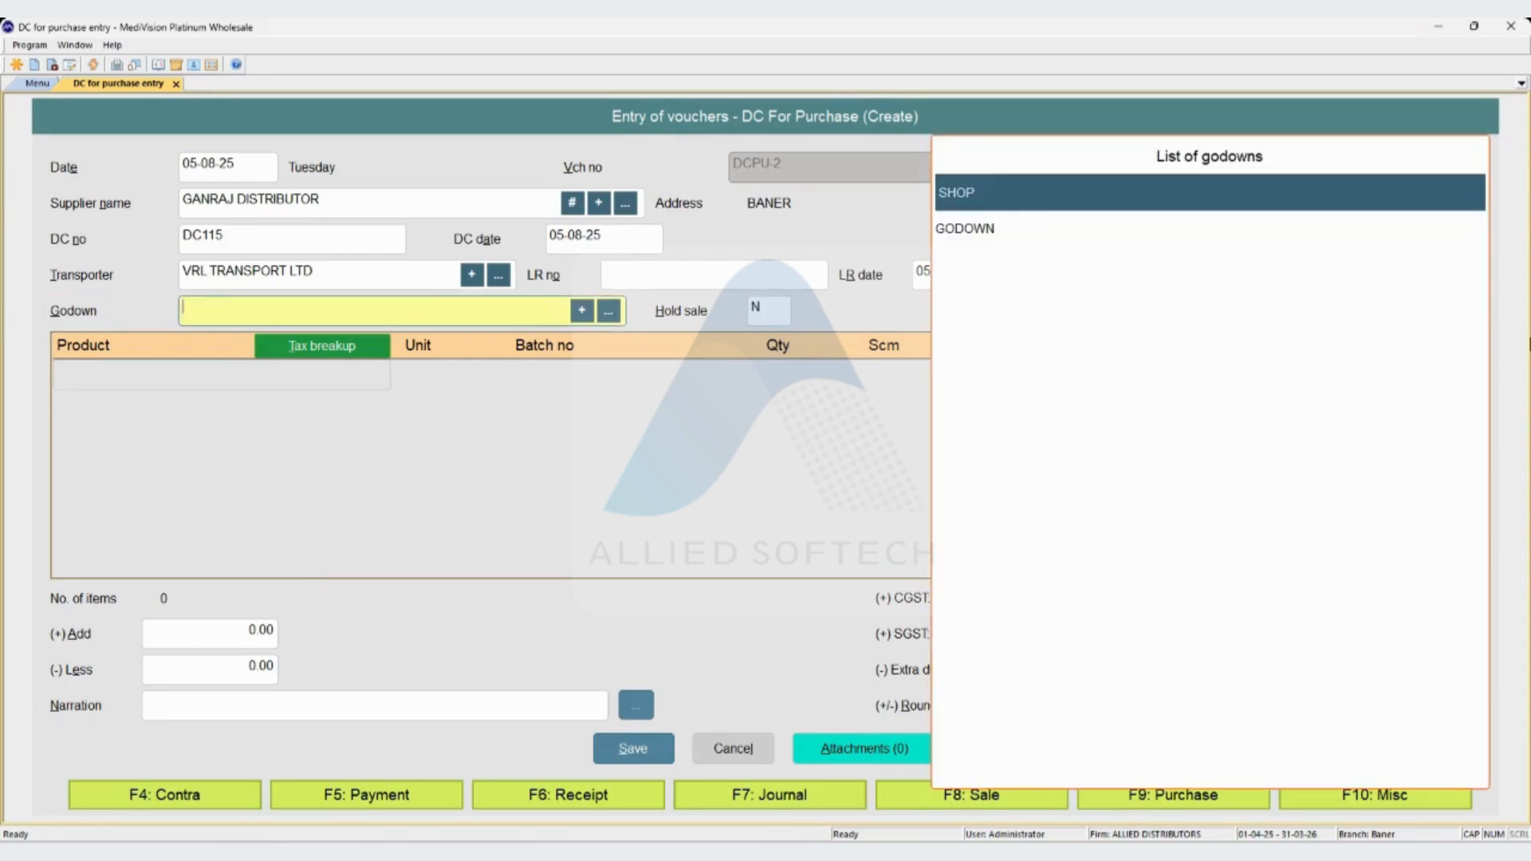
key(Return)
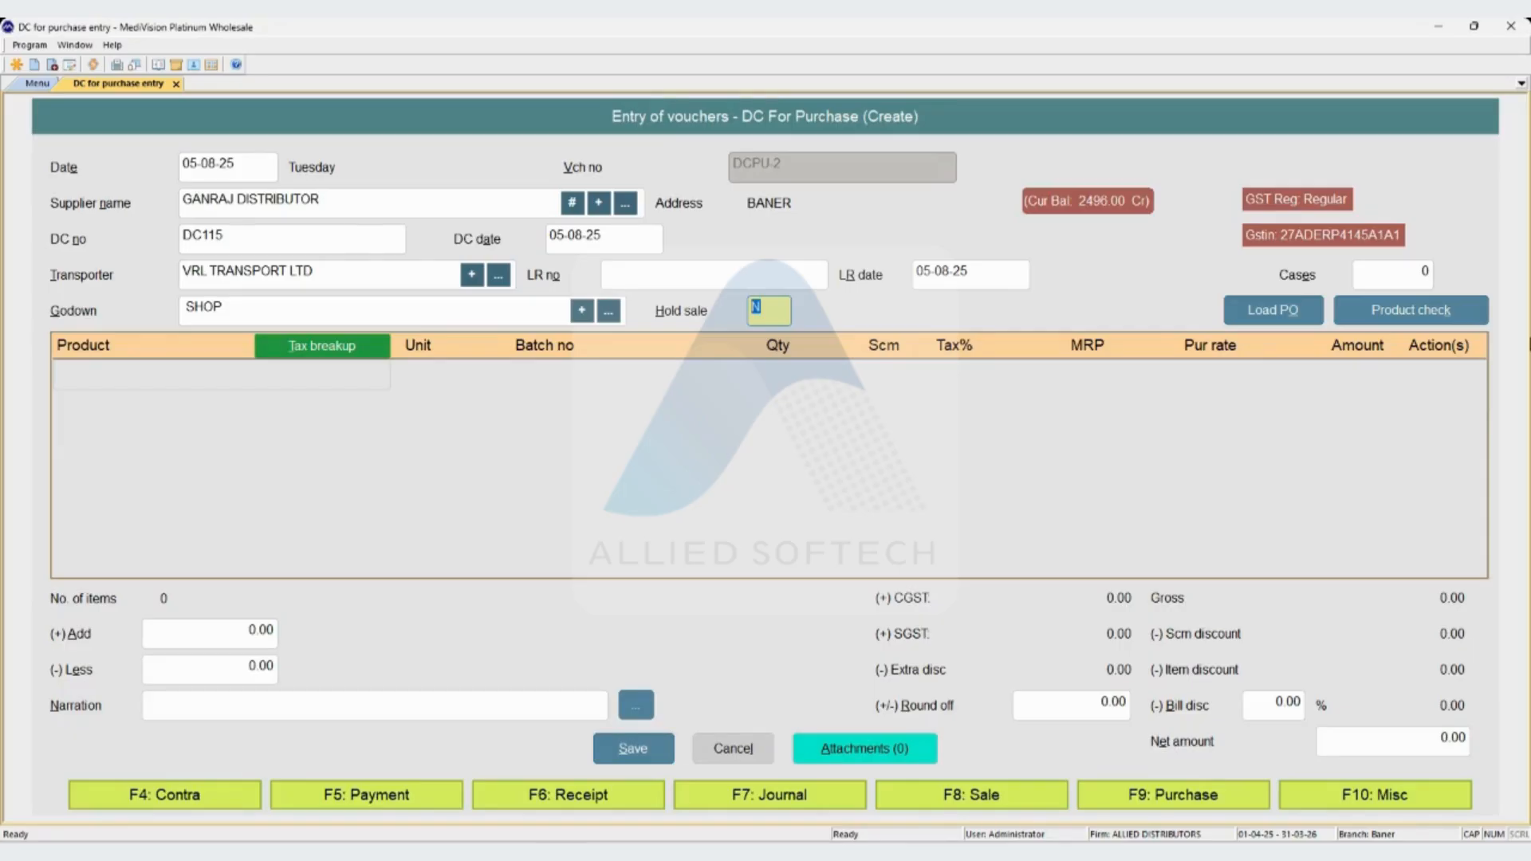
key(Return)
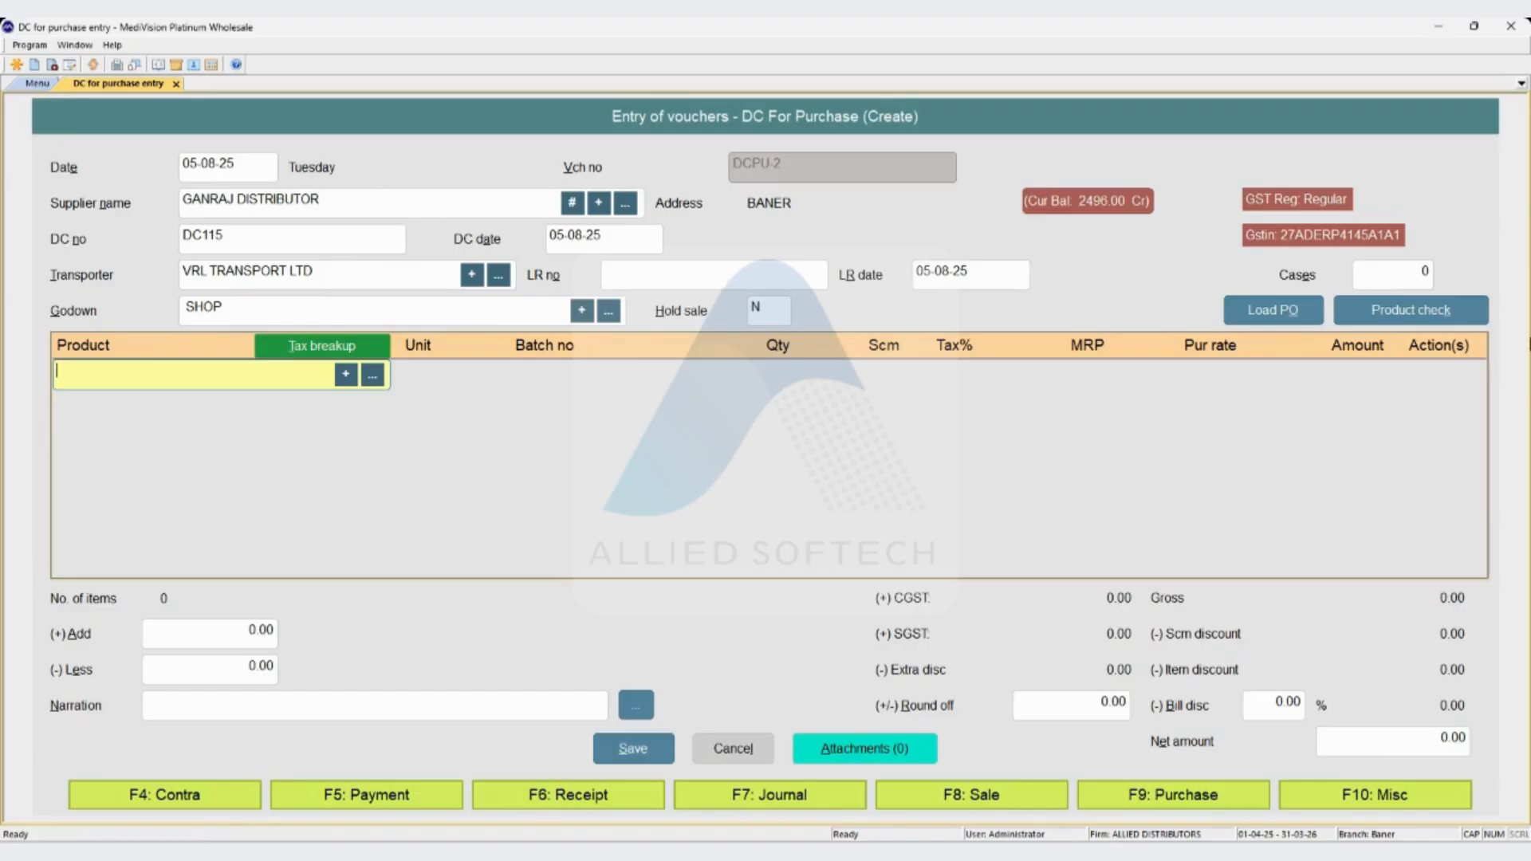
Add the product ADVENT 300 MG INJ to the first item row of the voucher.
text(AD)
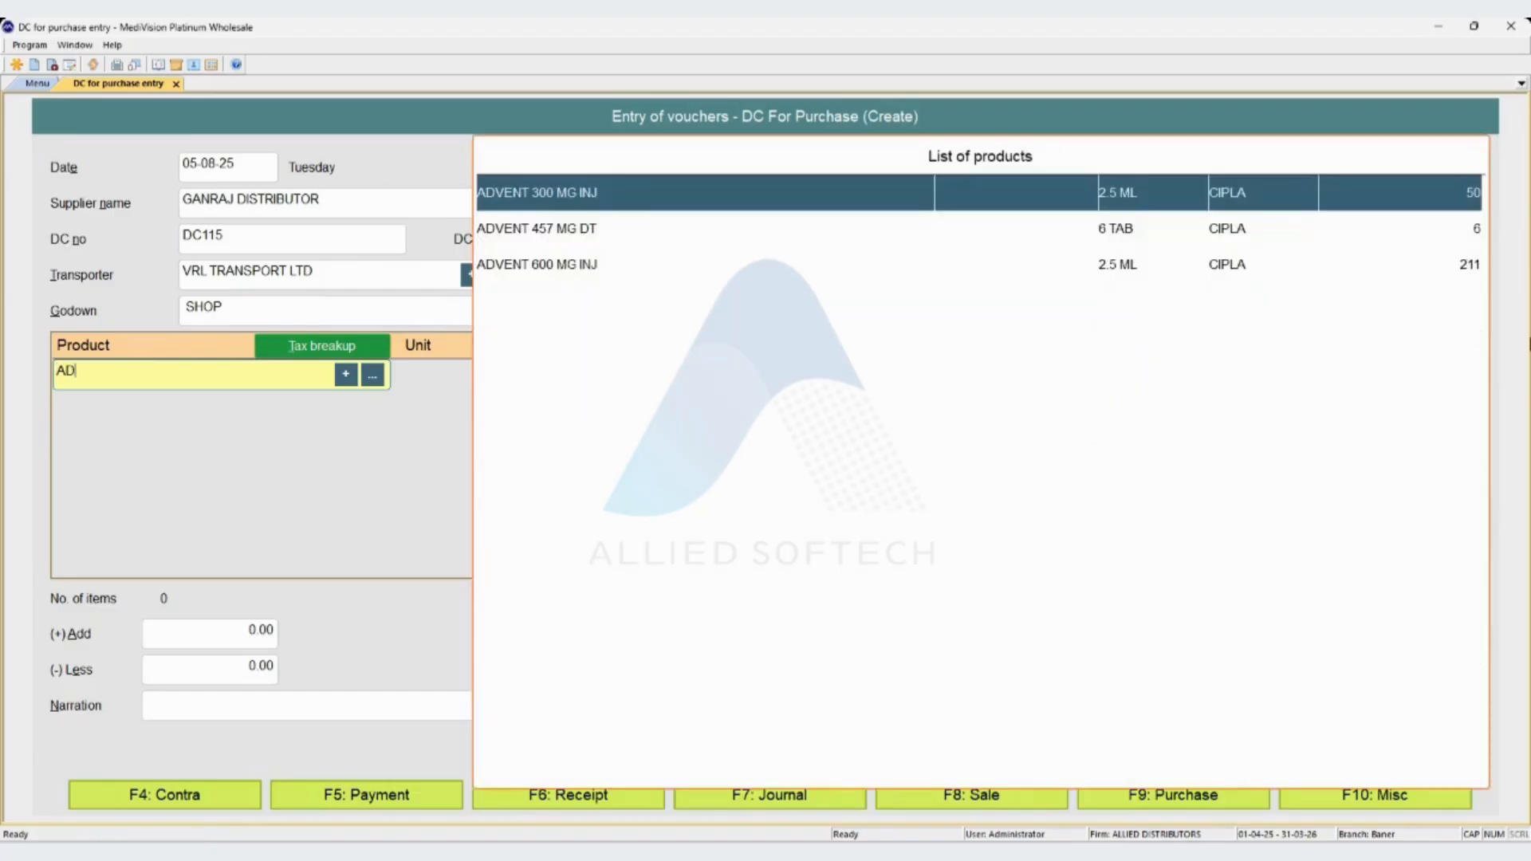
text(V)
key(Return)
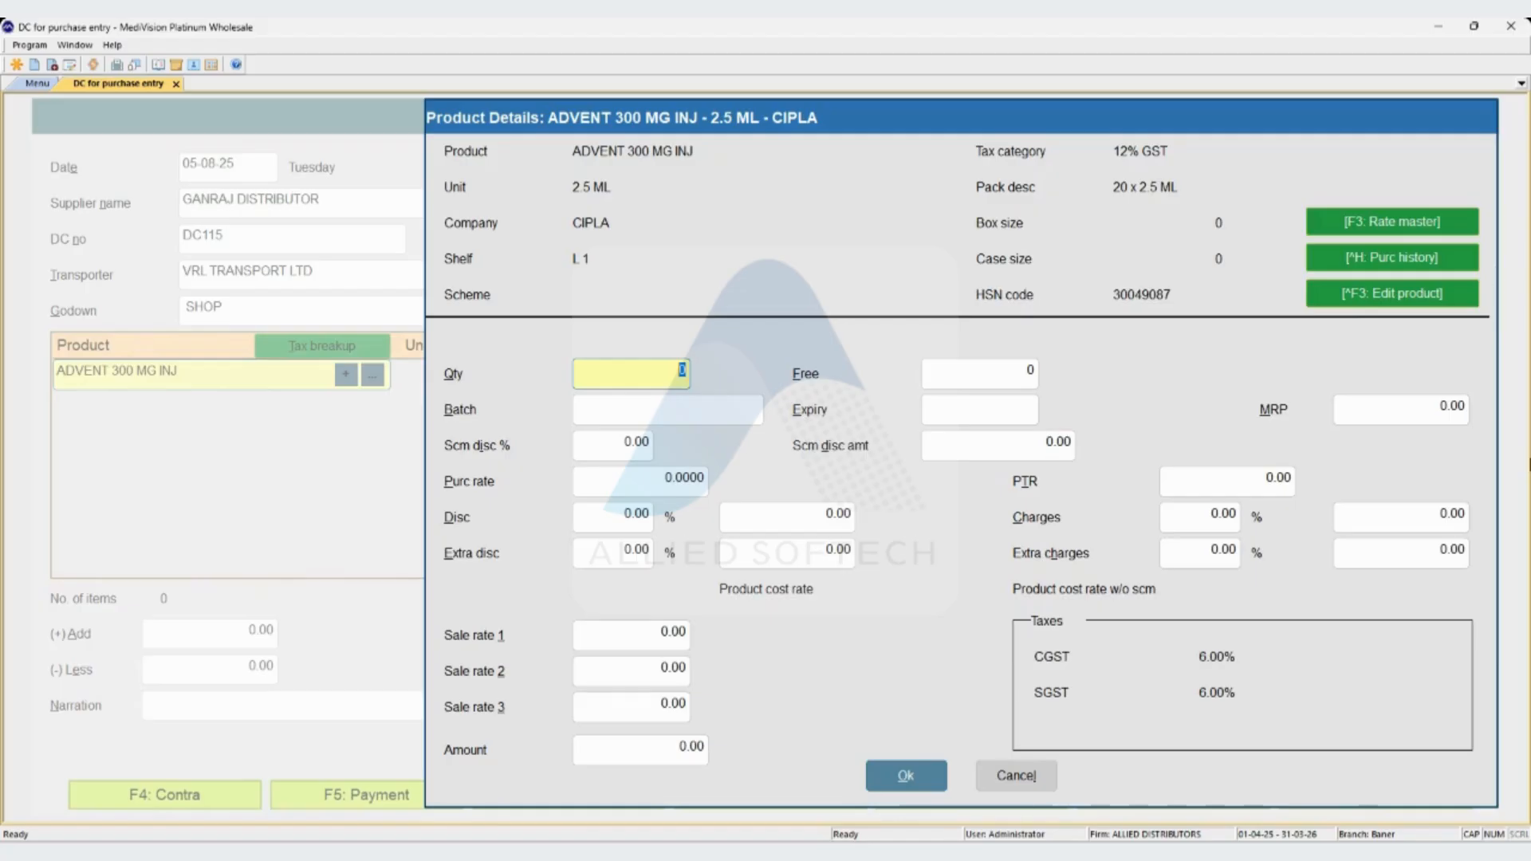
Set the product's quantity to 100 and its free quantity to 10.
text(100)
key(Return)
text(10)
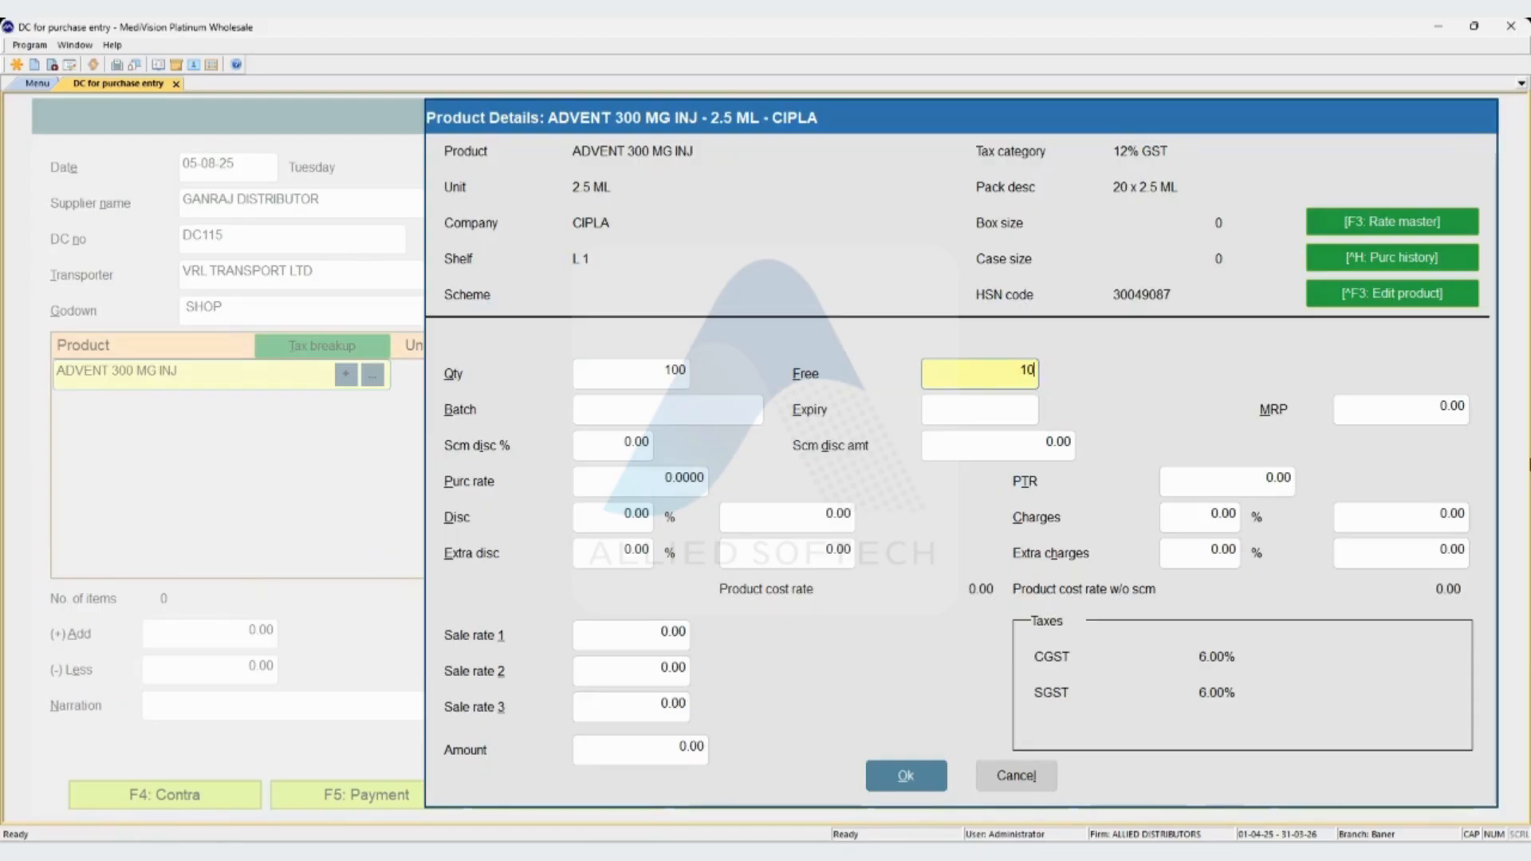
key(Return)
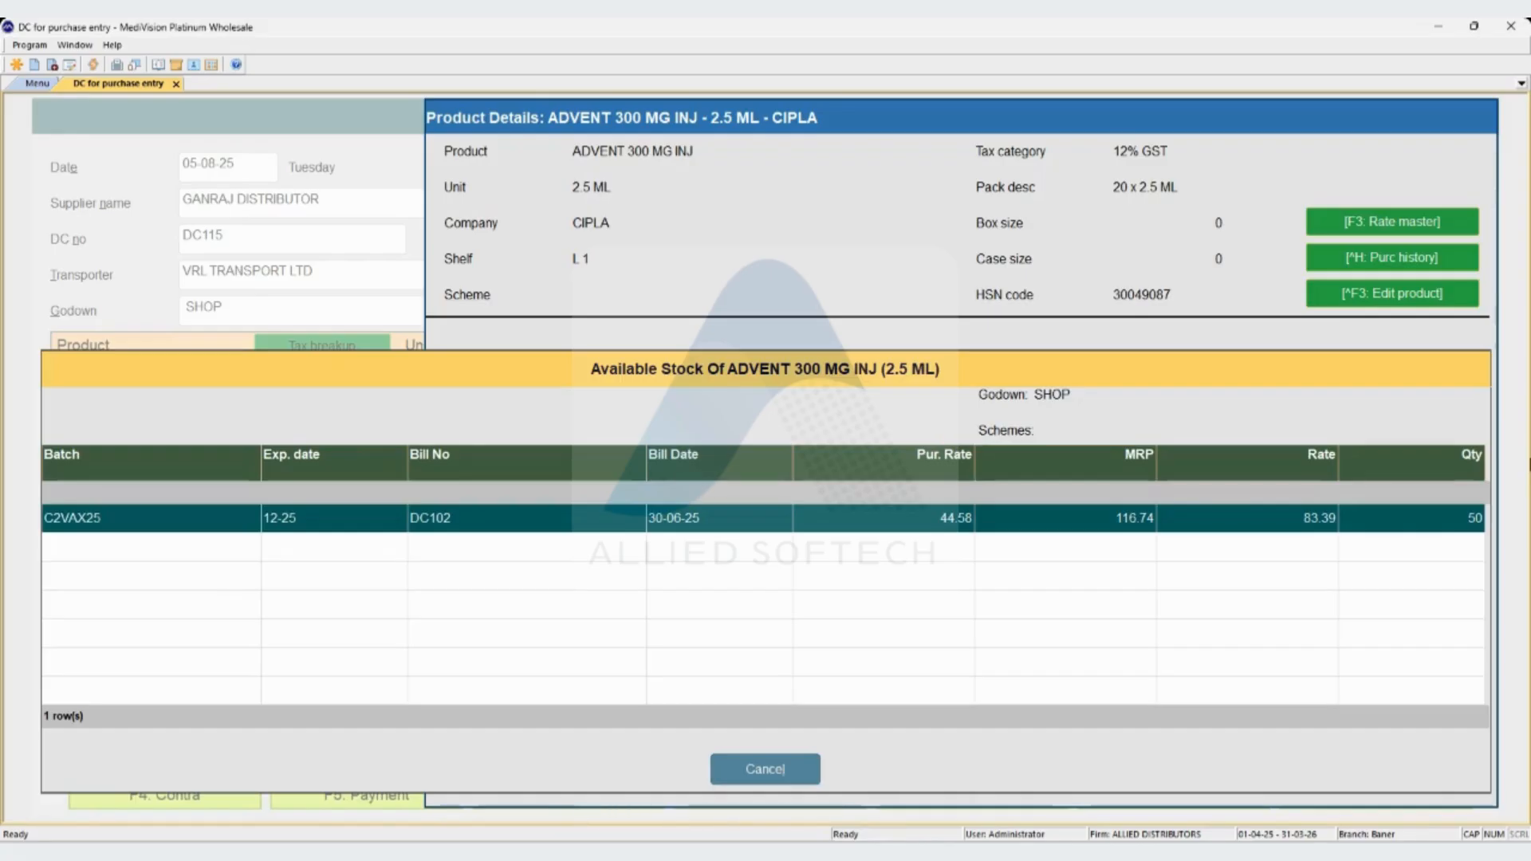
Pick existing stock batch C2VAX25 for the product, accepting expiry 12-25 and MRP 116.74.
key(Return)
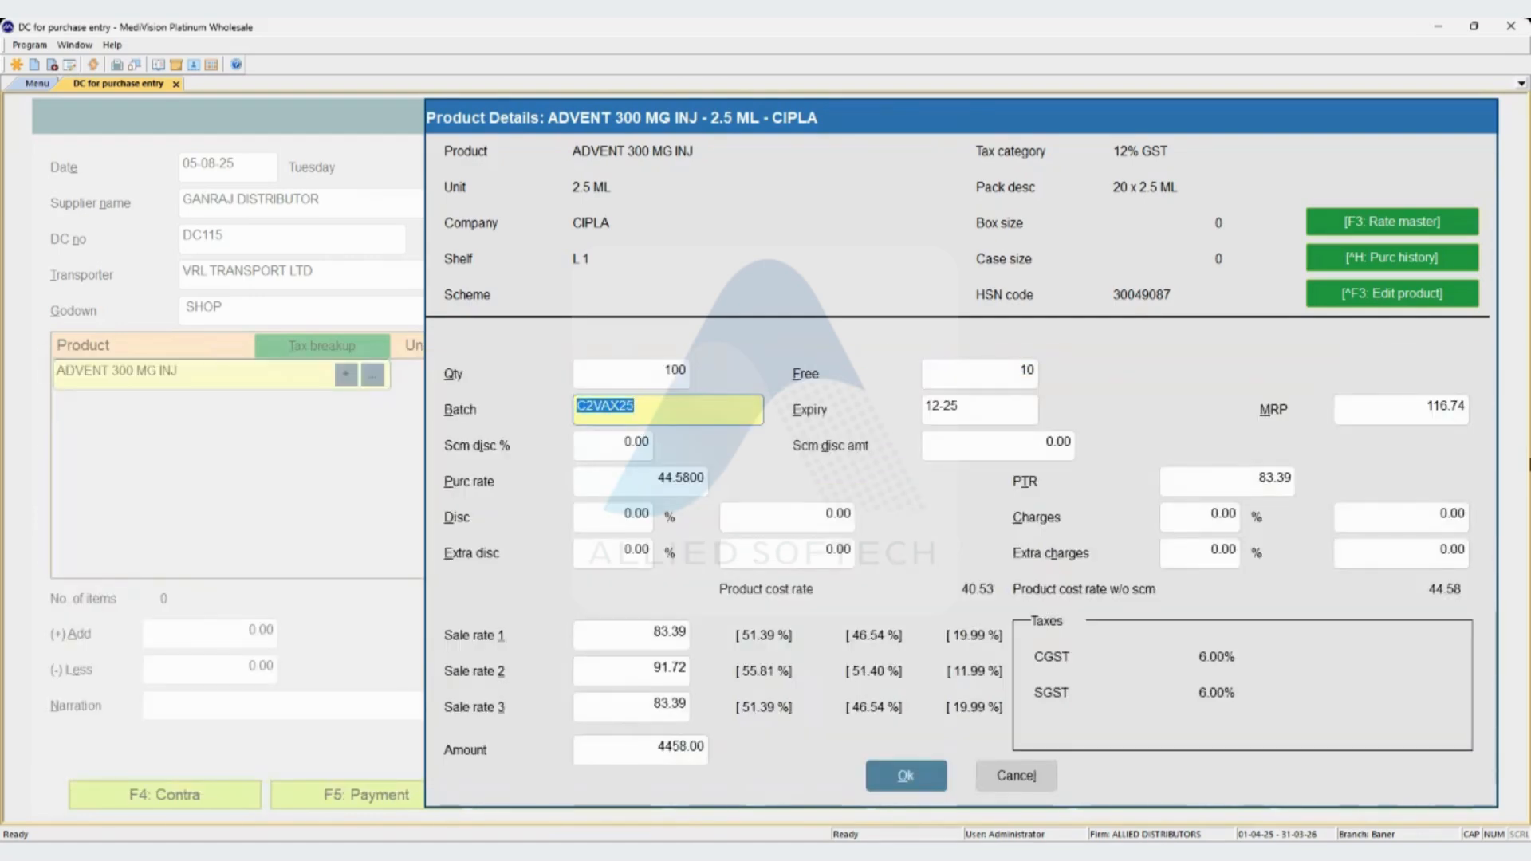
click(595, 406)
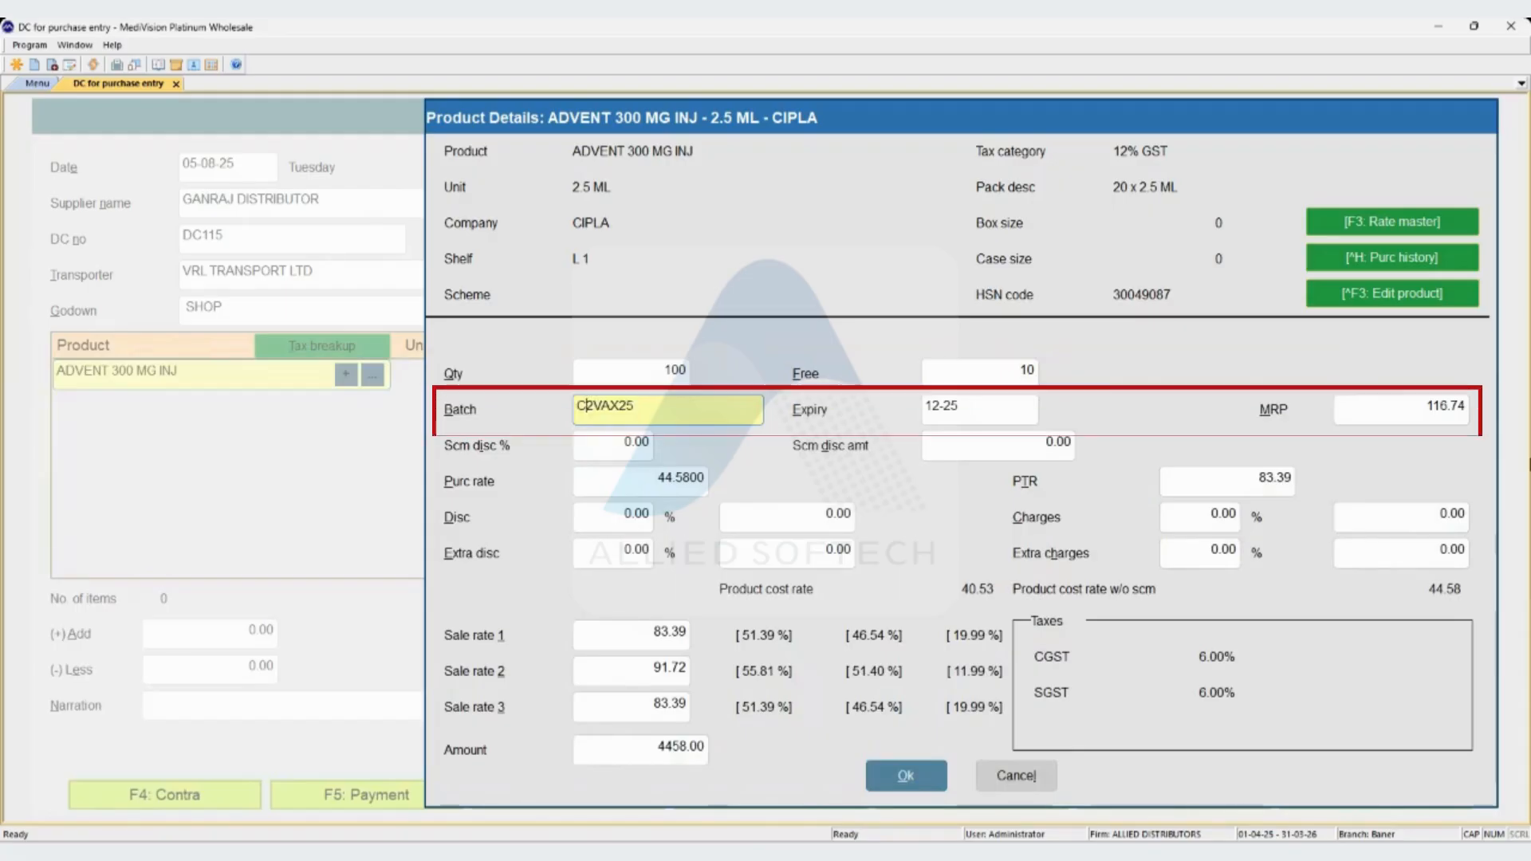
key(Return)
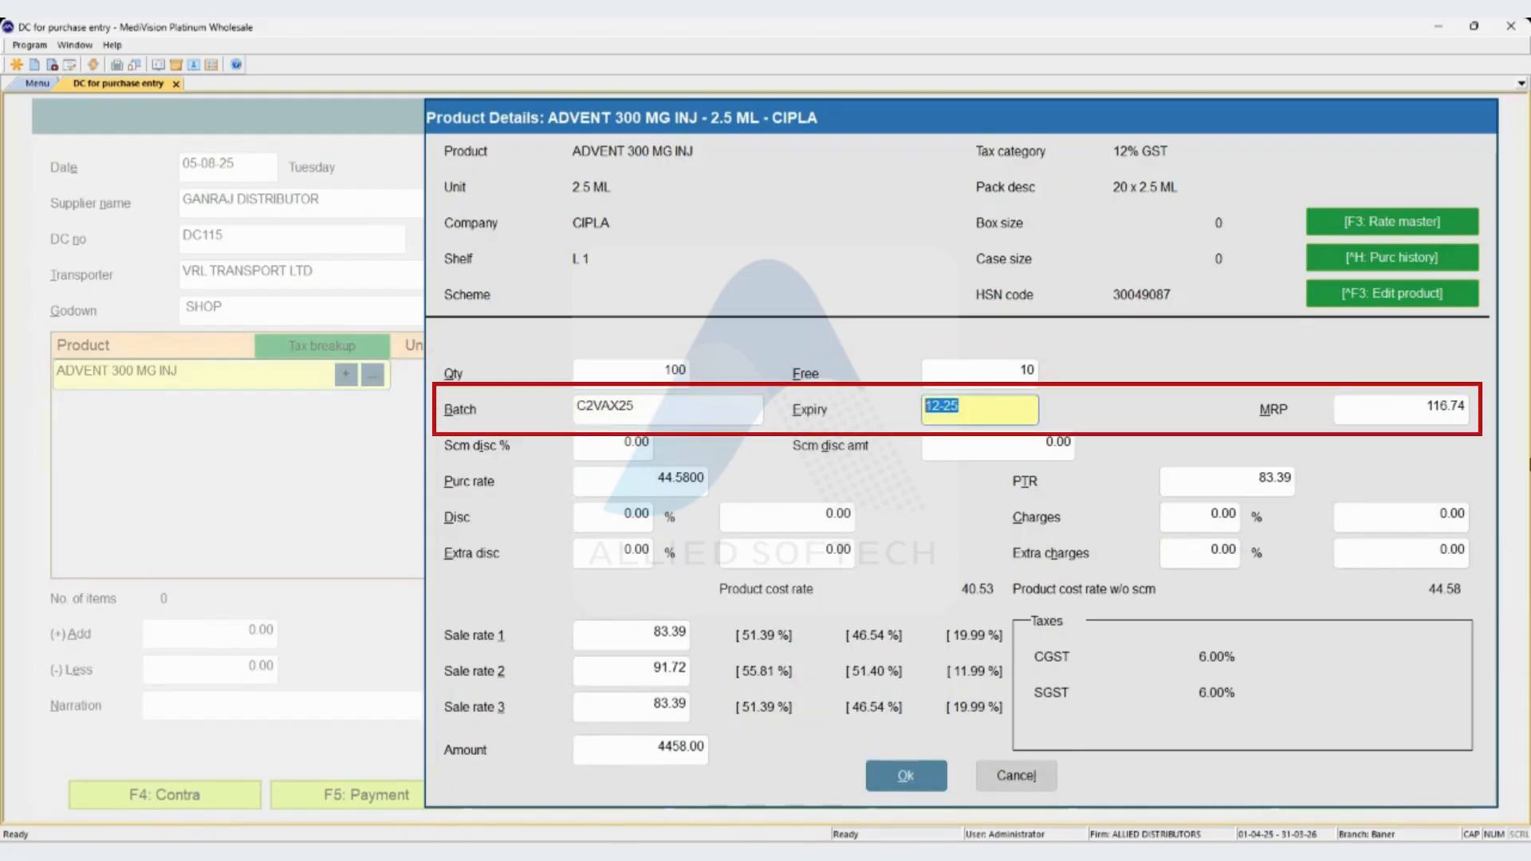
key(Return)
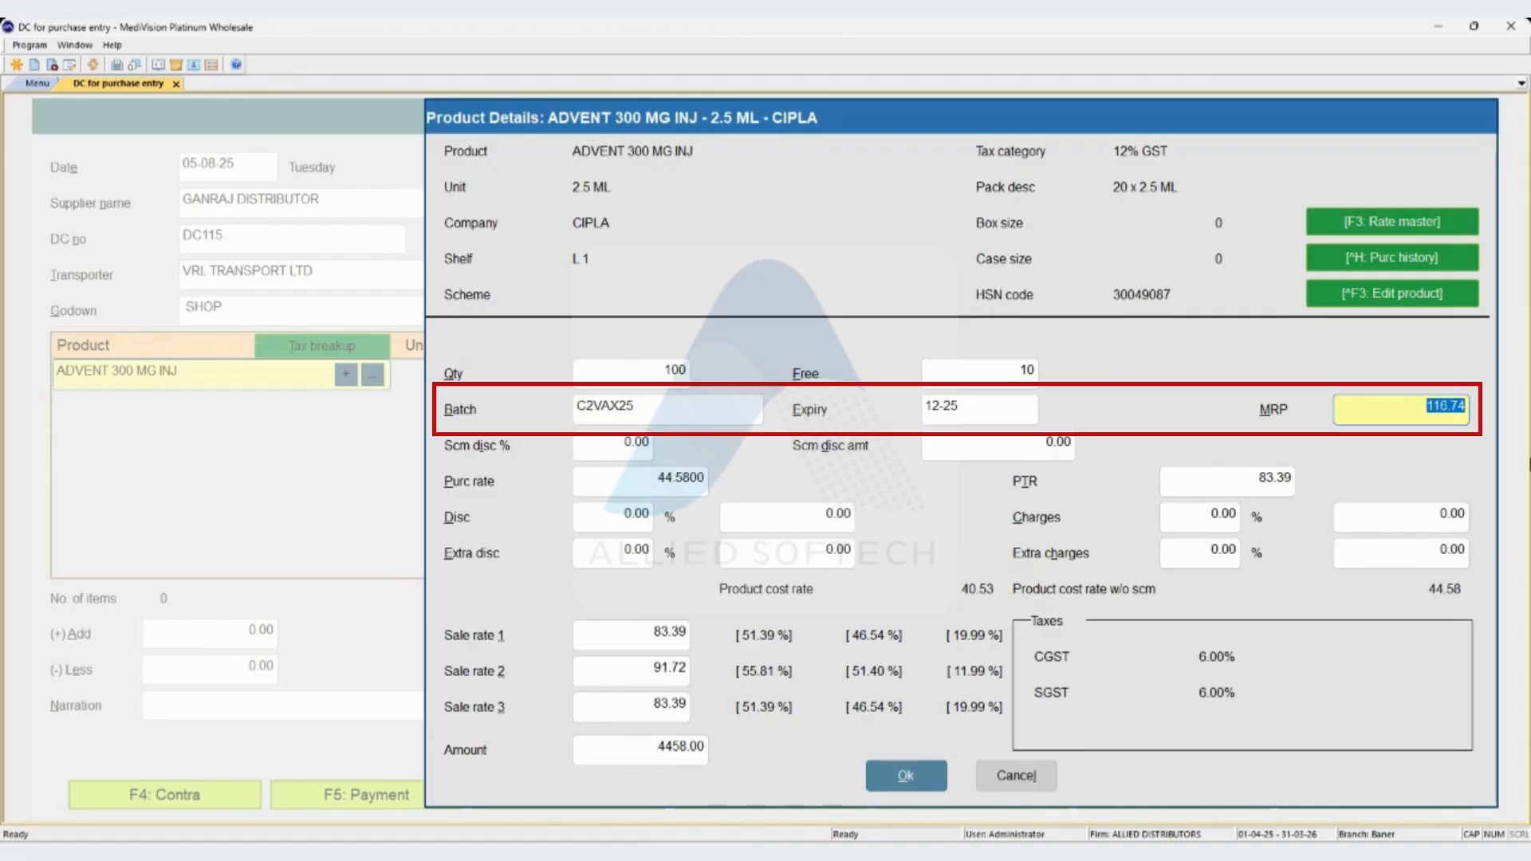
key(Return)
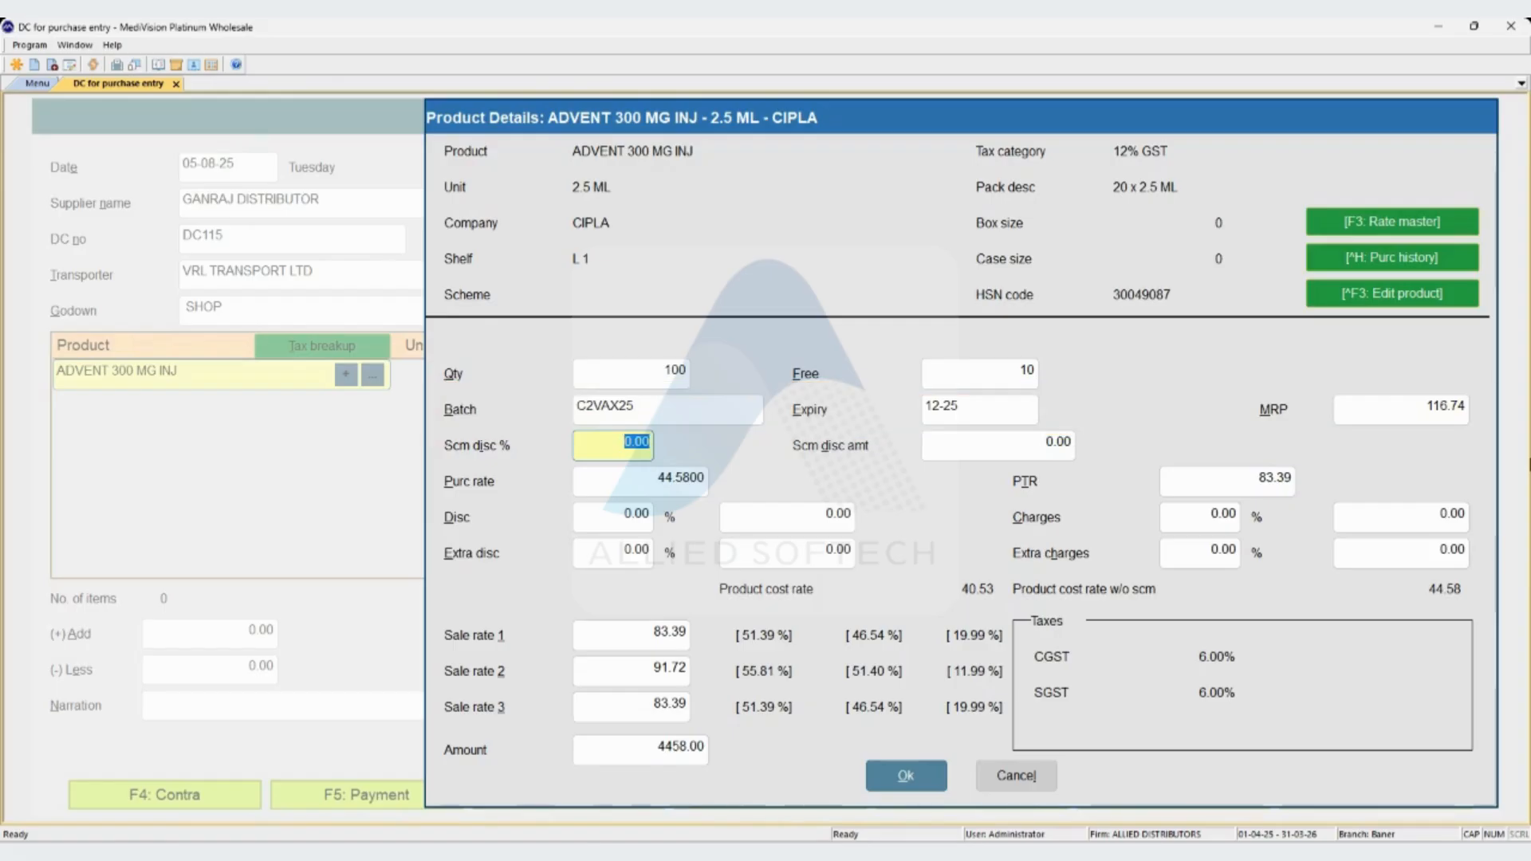
Keep the scheme discount percentage and amount at 0.00 and proceed to the sale scheme definition.
key(Return)
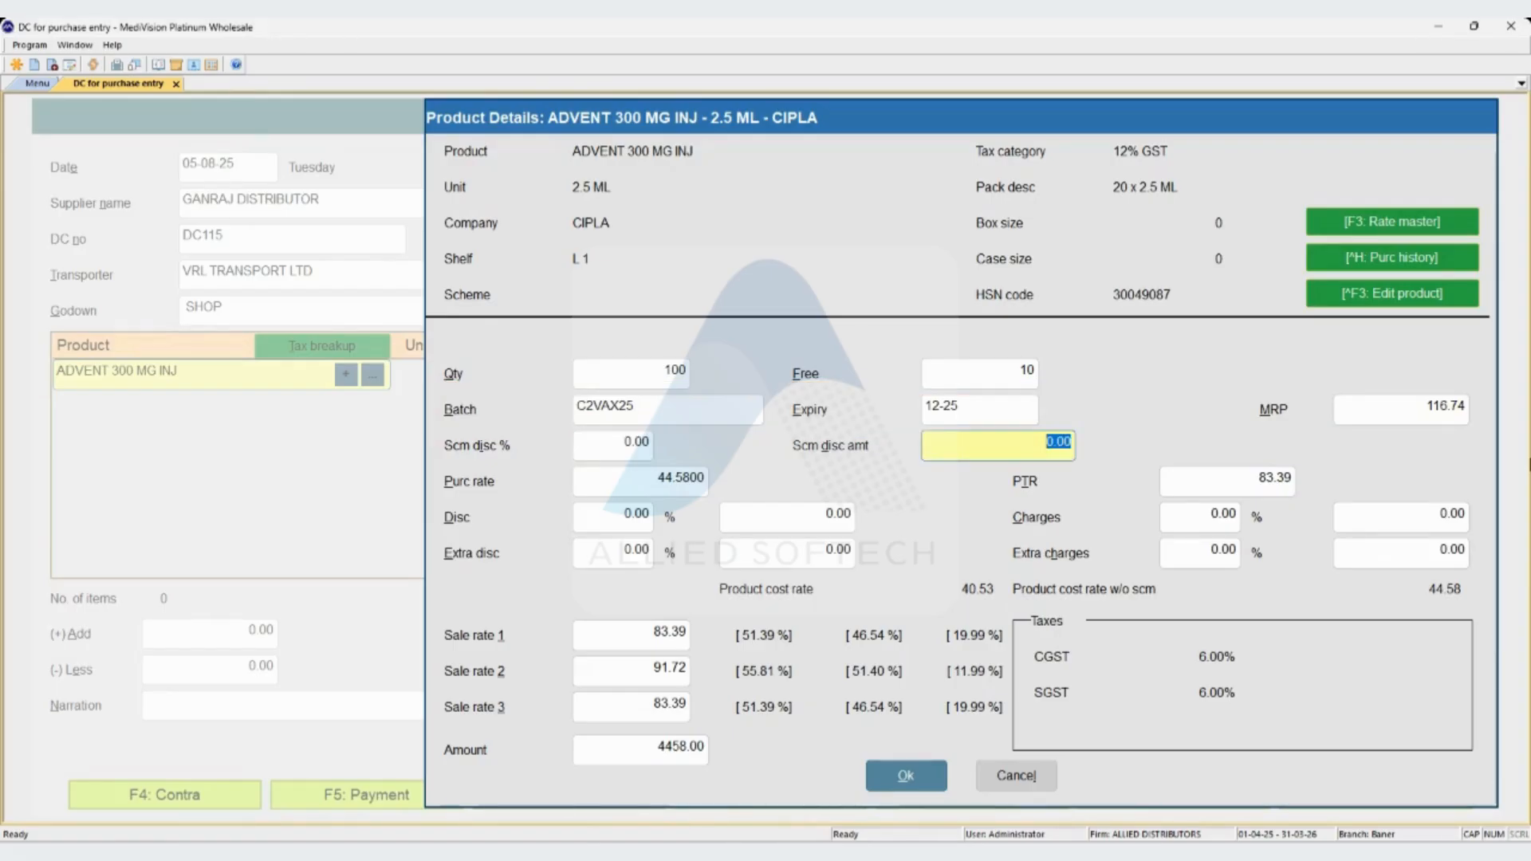
key(shift+Tab)
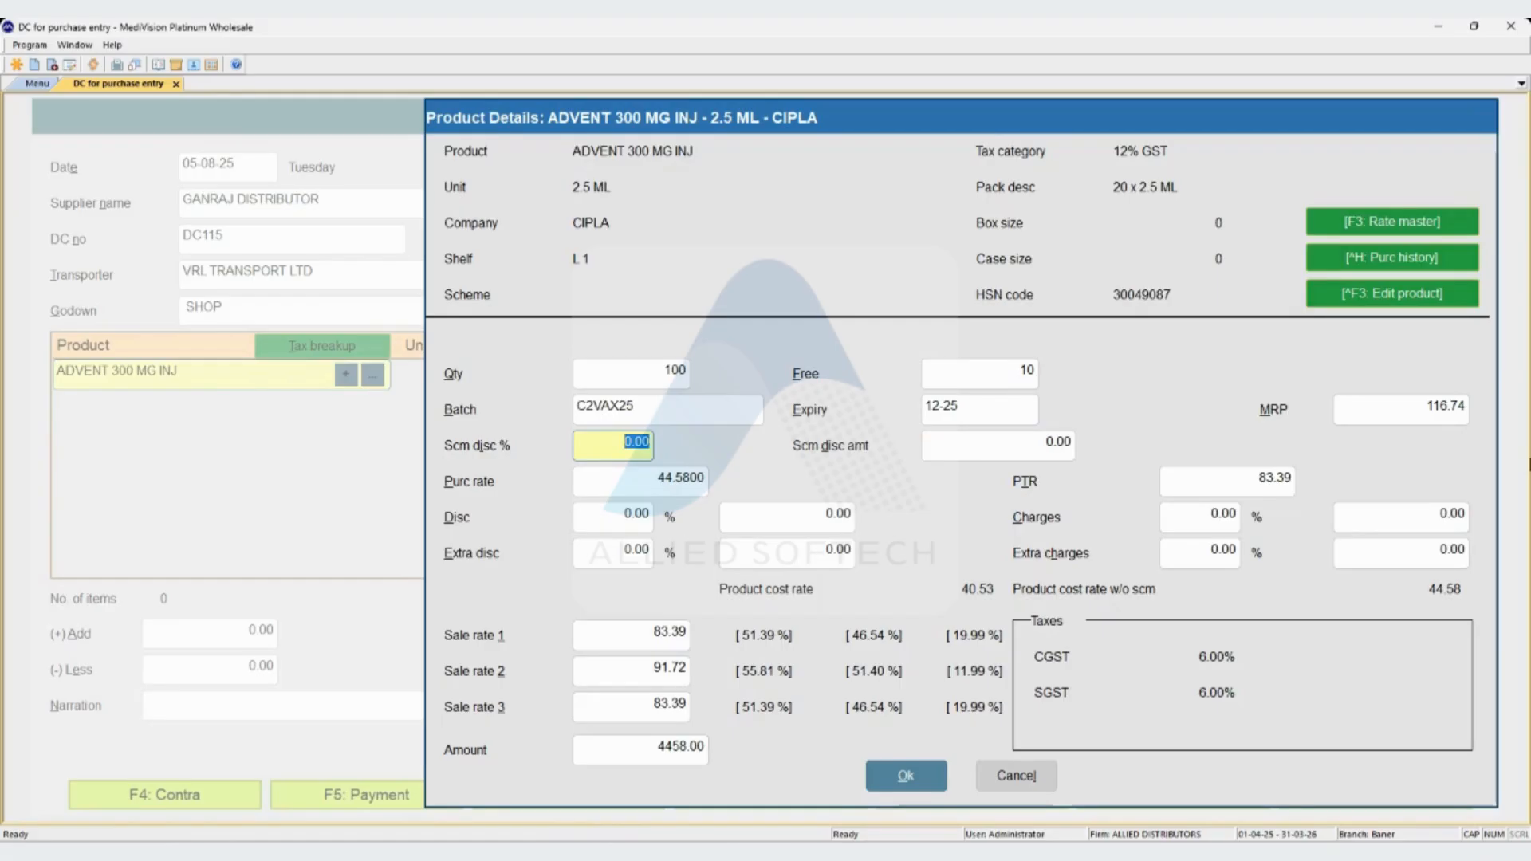
key(Tab)
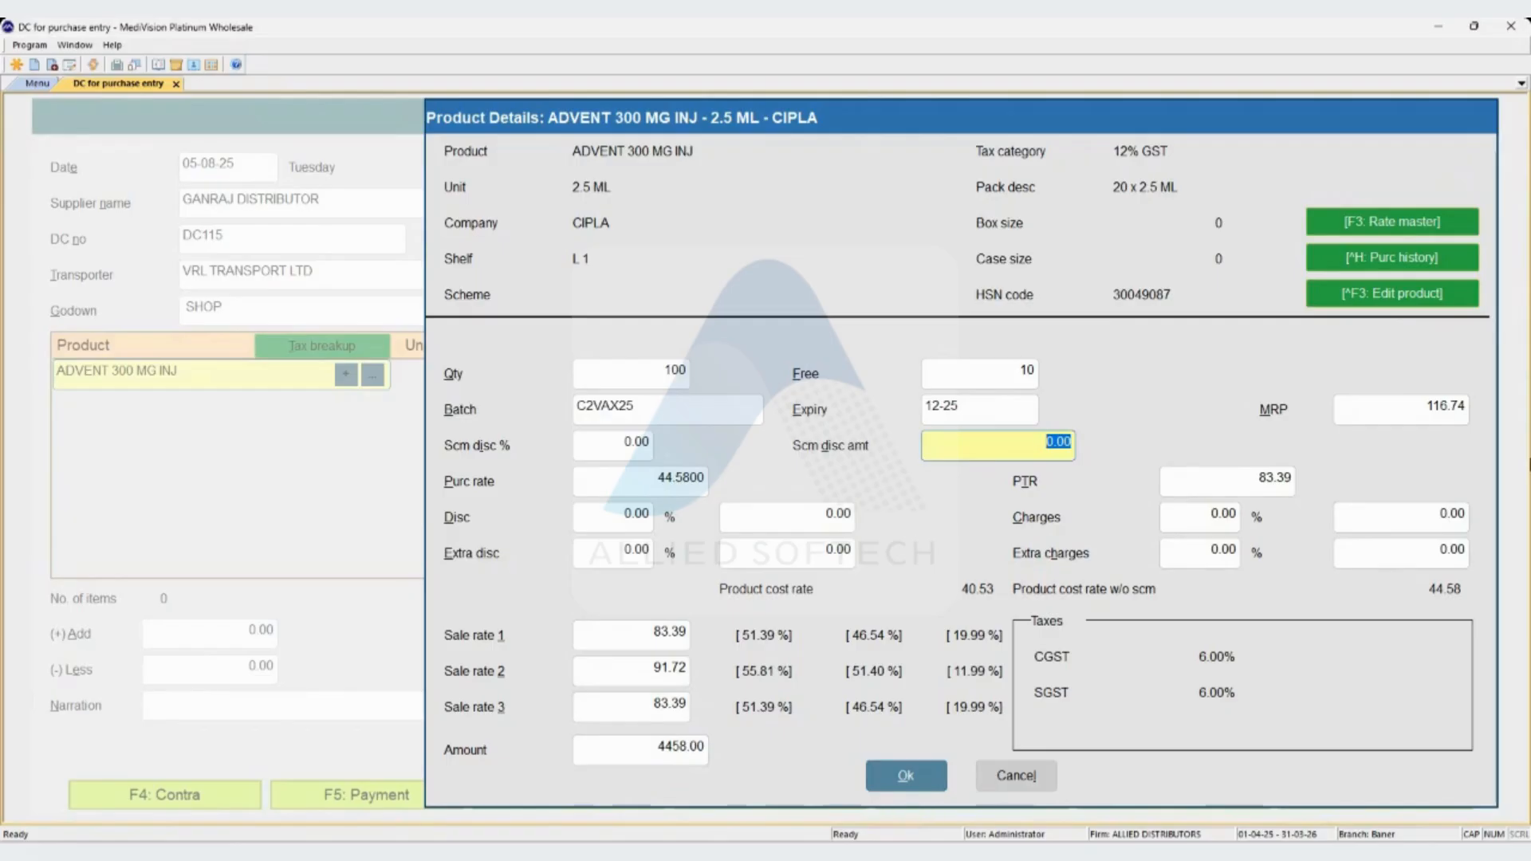
key(Return)
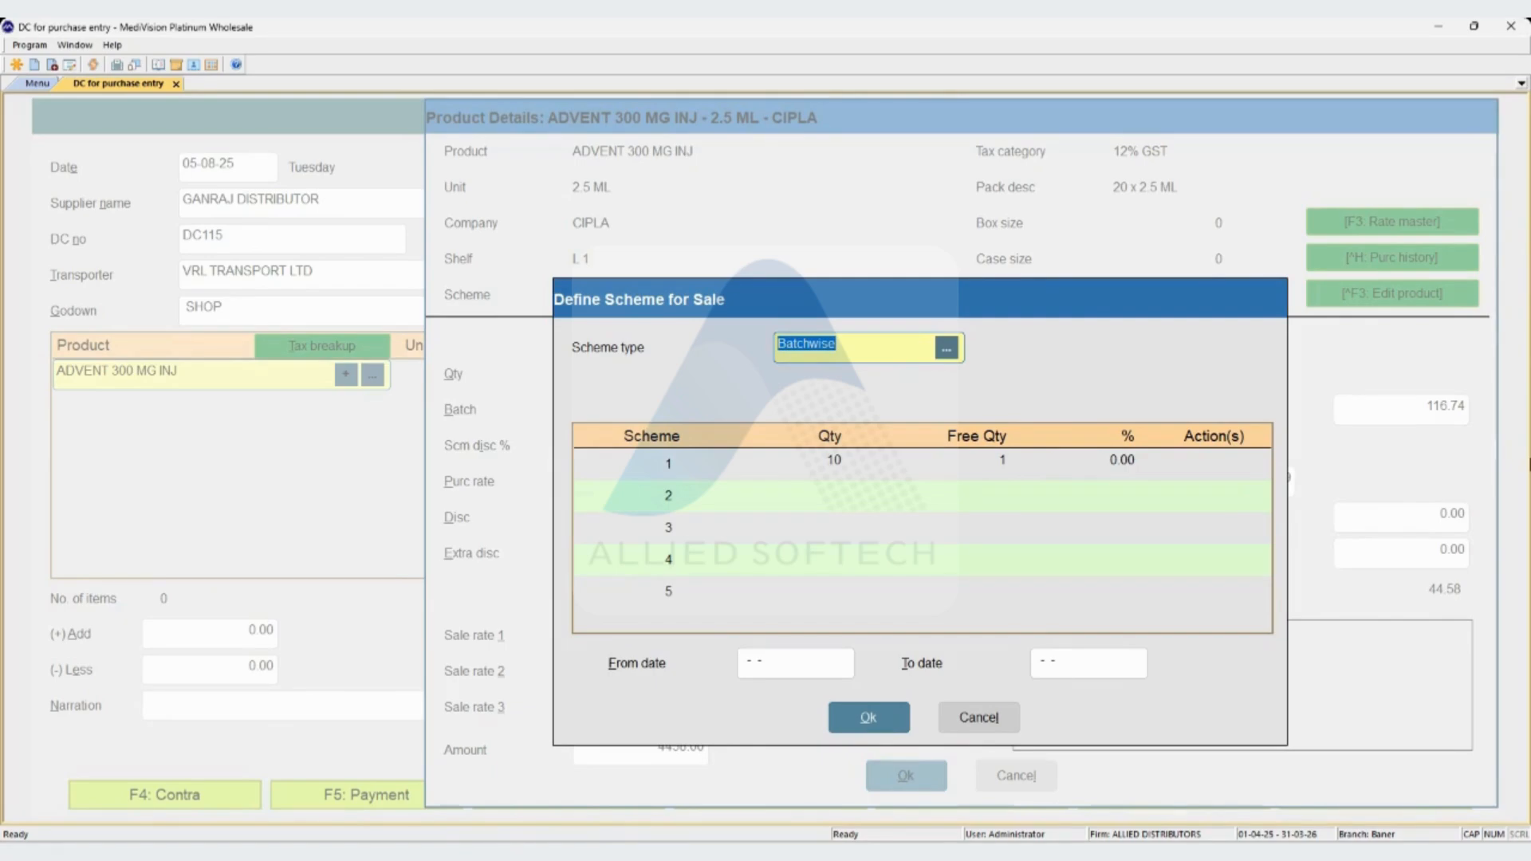
Set the sale scheme type to Batchwise and accept scheme 1 with quantity 10 and free quantity 1.
key(space)
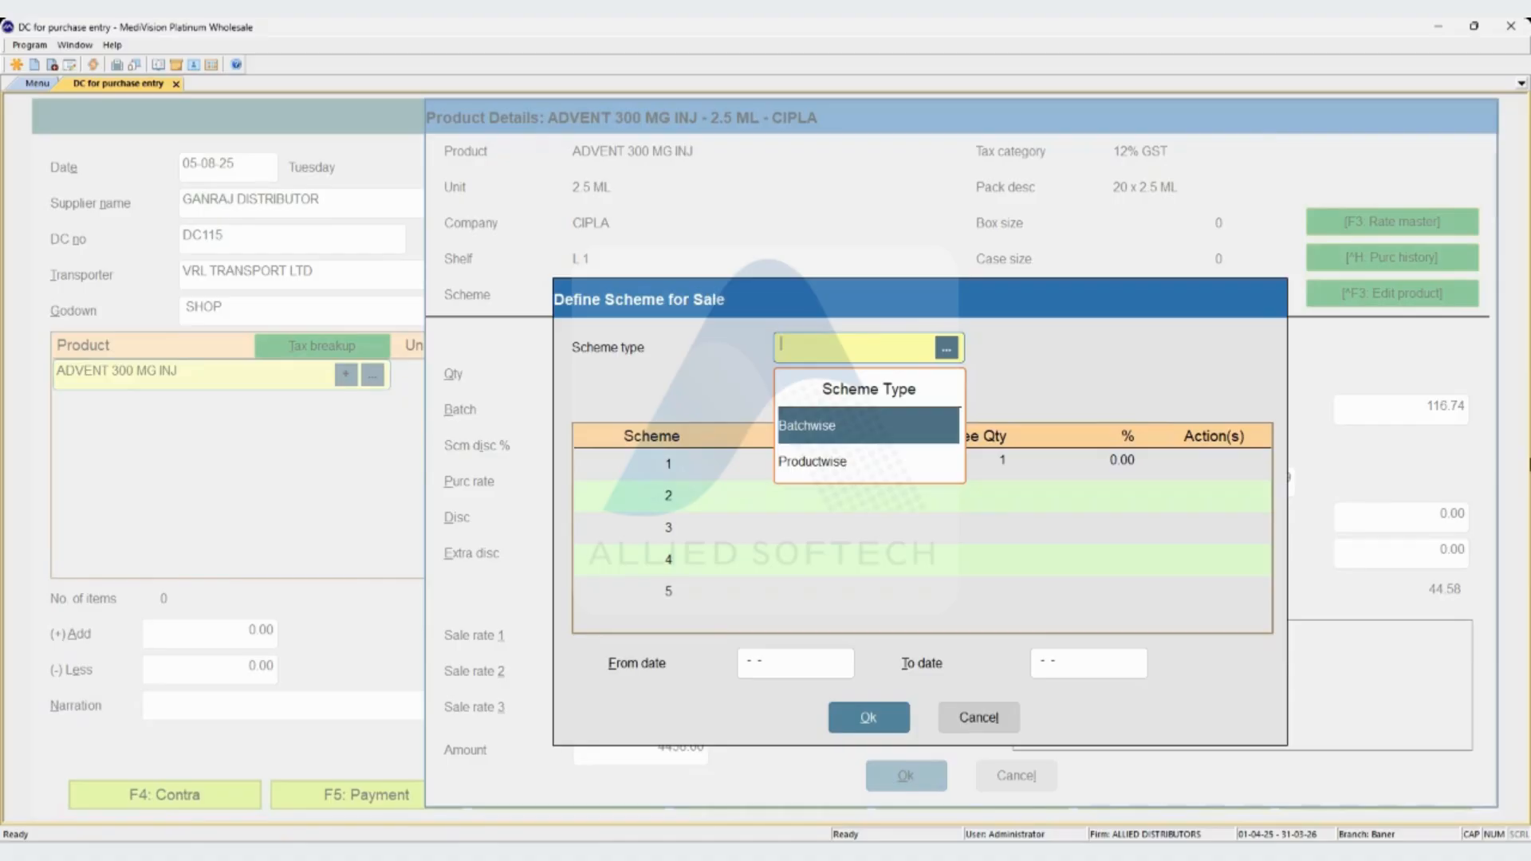
key(Down)
key(Up)
key(Down)
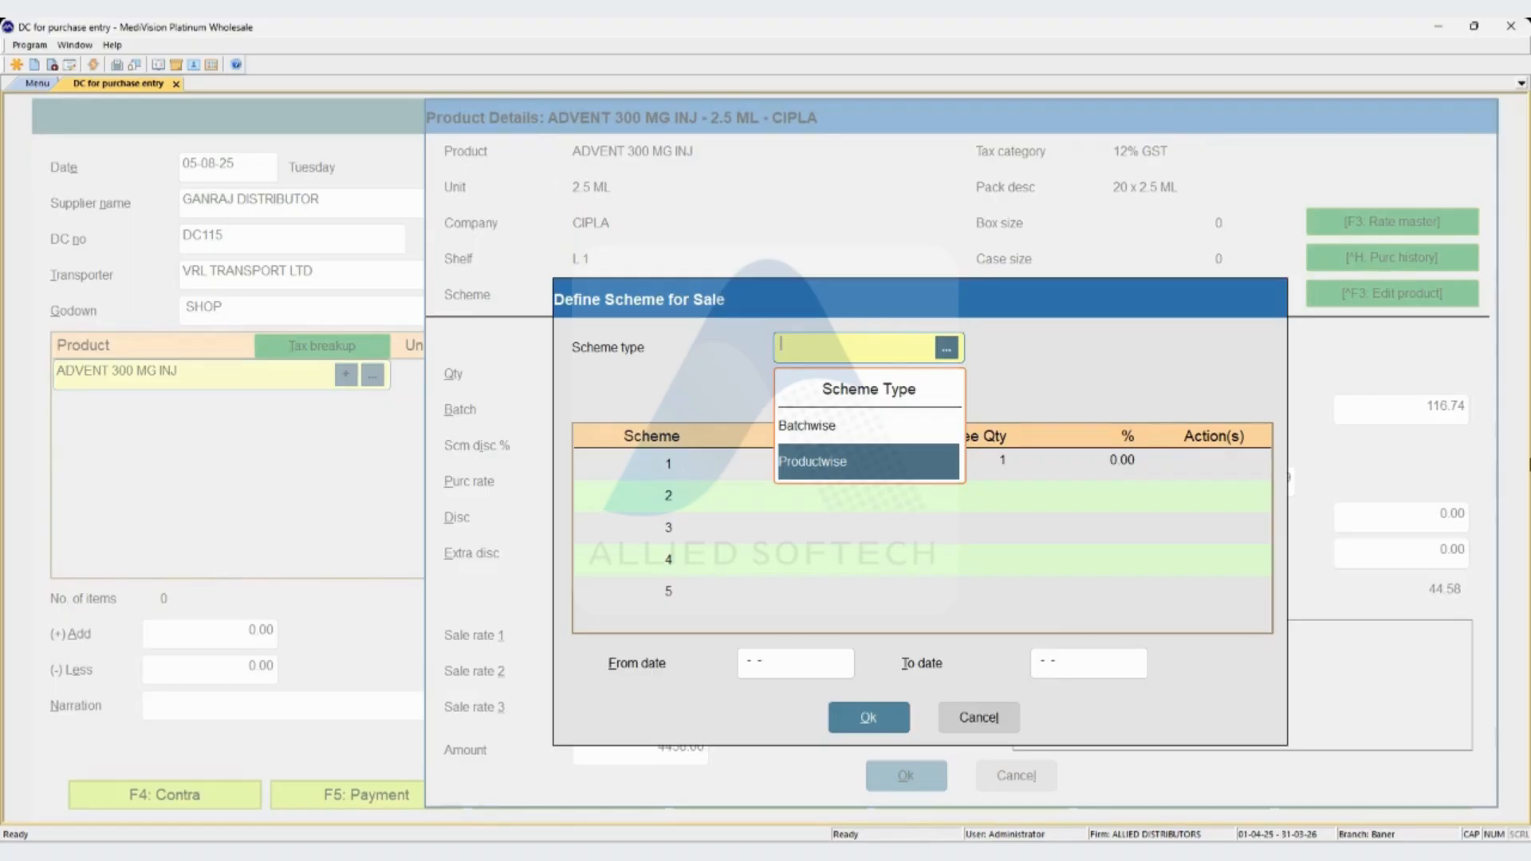
key(Up)
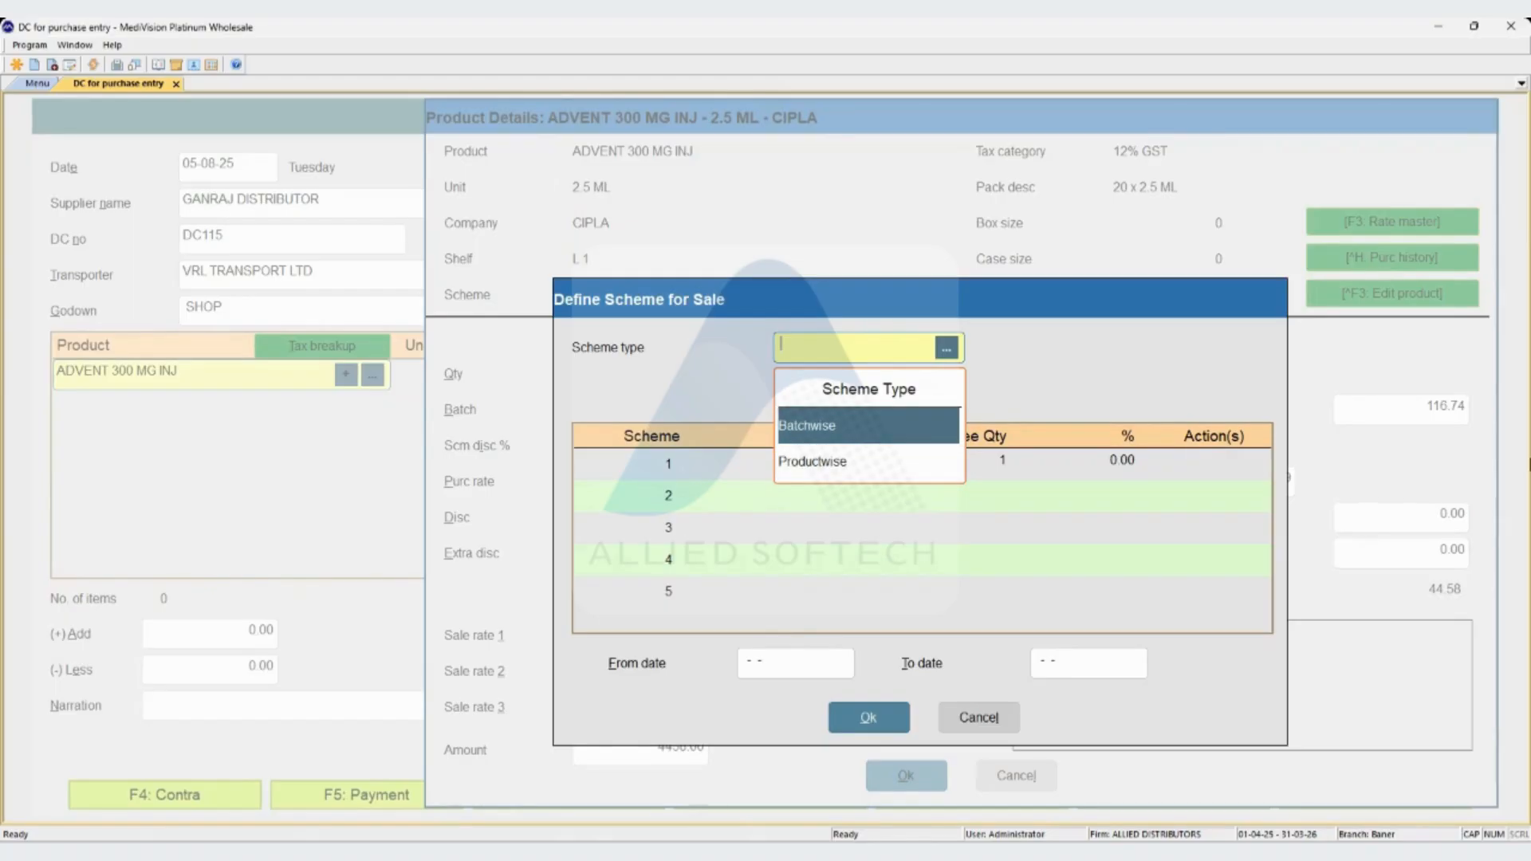
key(Return)
key(Return)
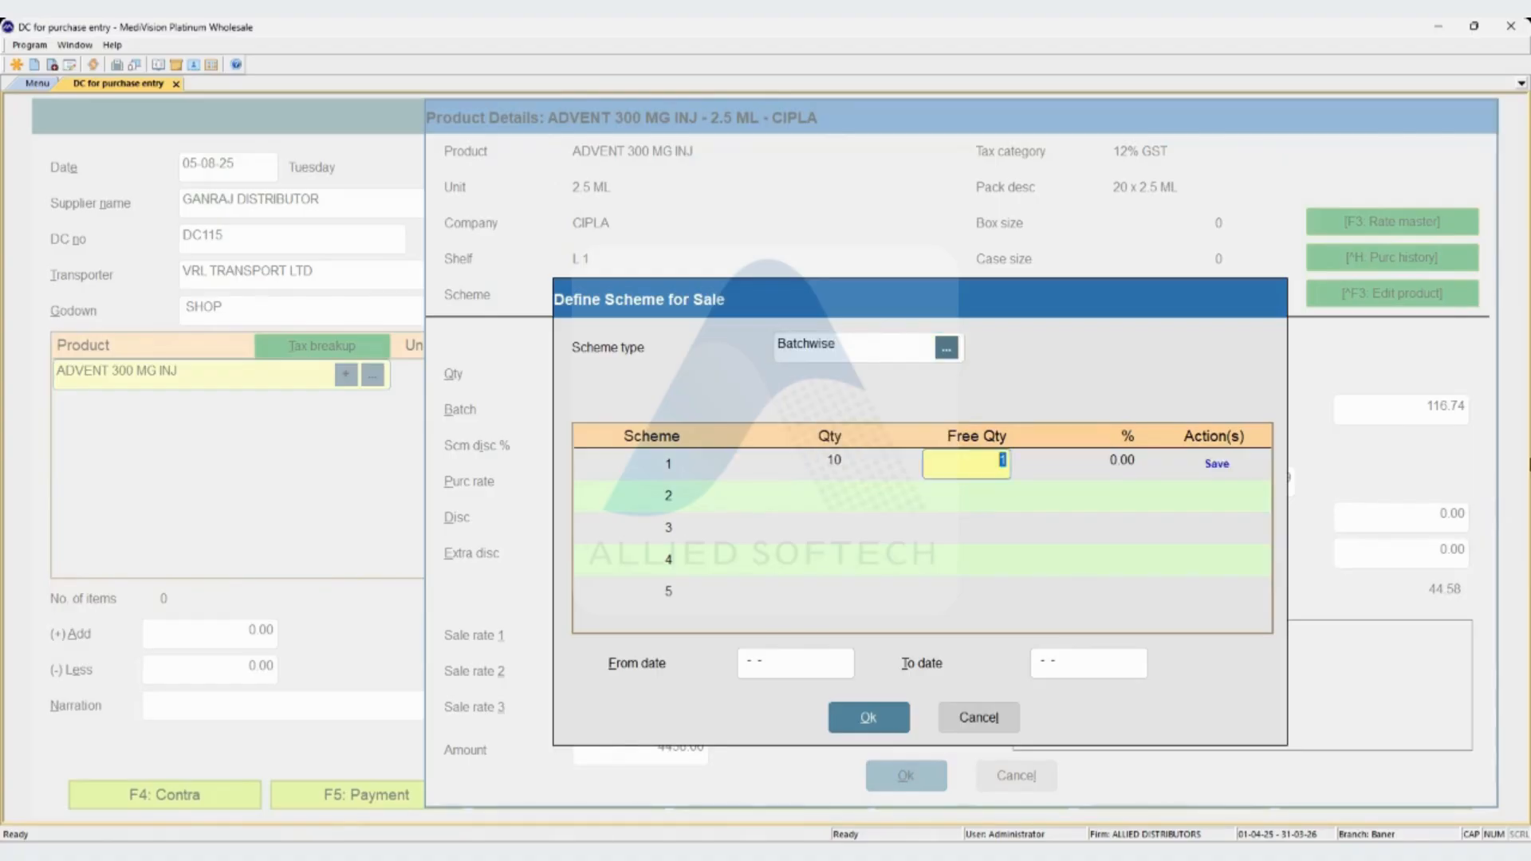
key(Return)
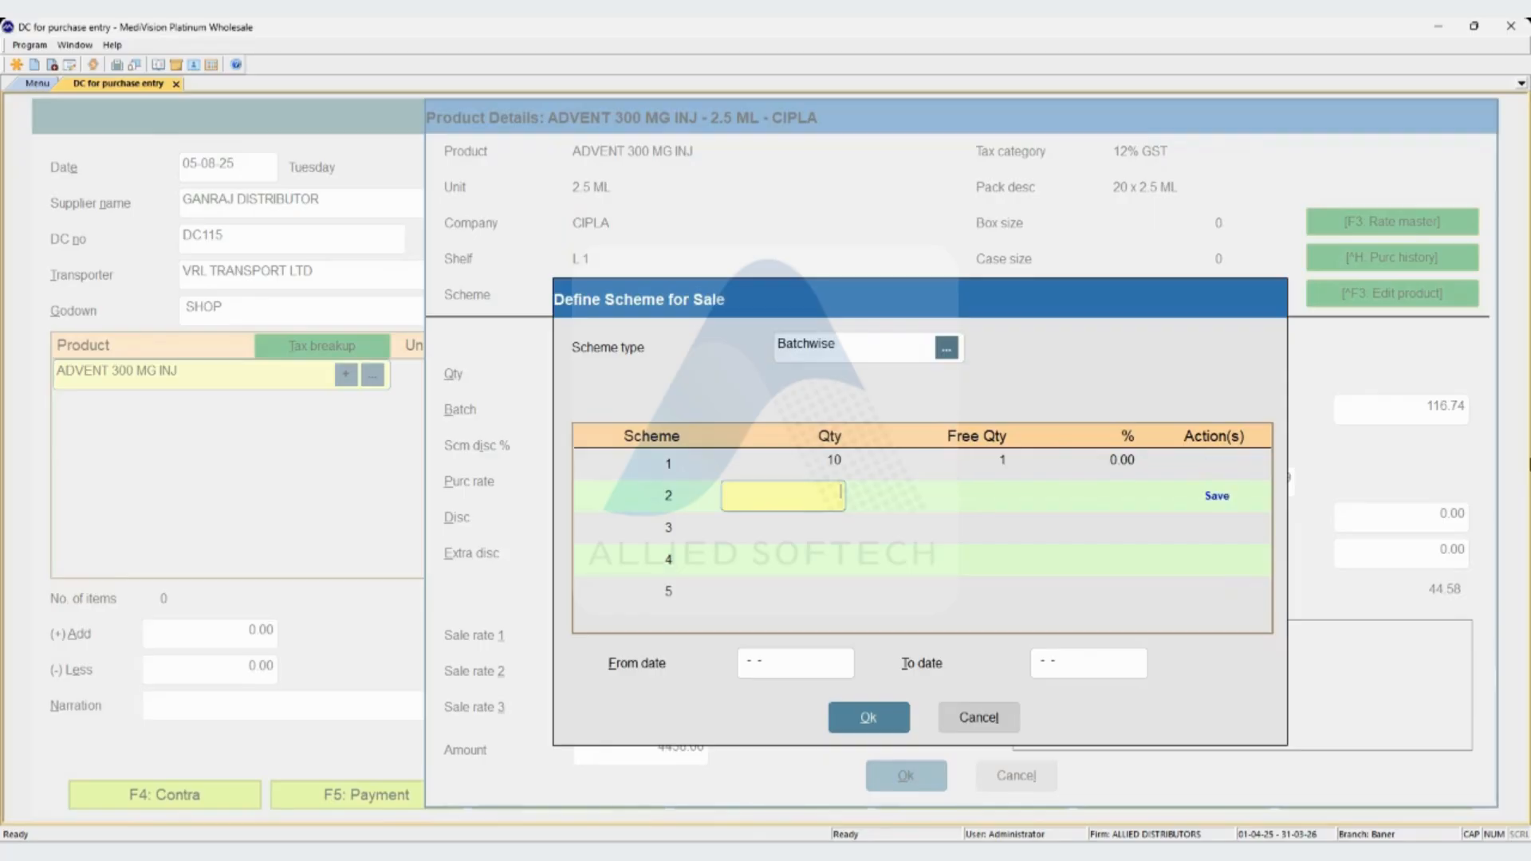
Leave the remaining sale schemes and the scheme's from and to dates blank, and accept the sale scheme definition.
key(Return)
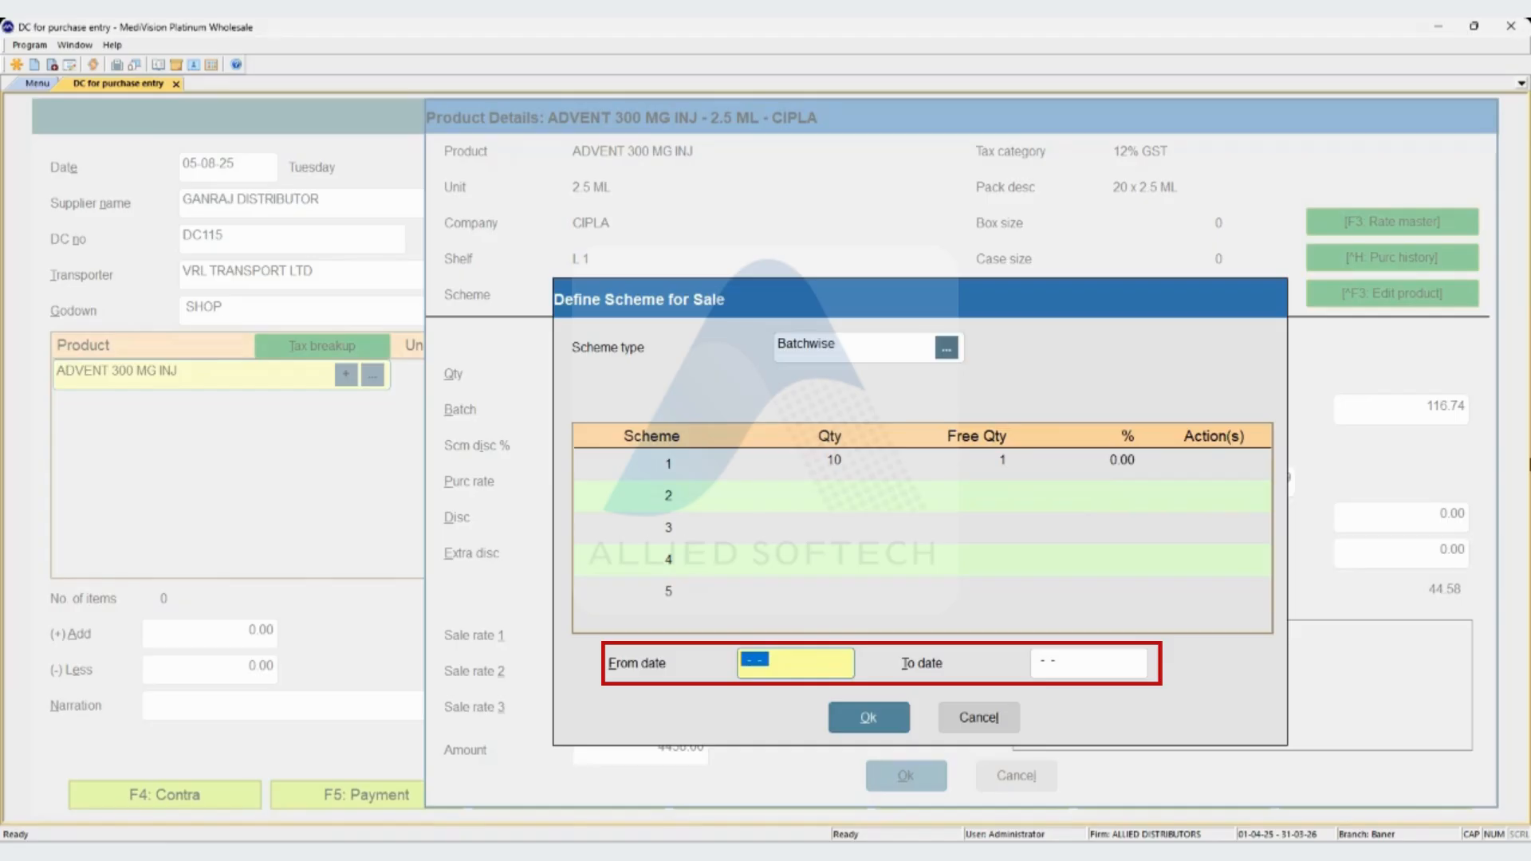
key(Return)
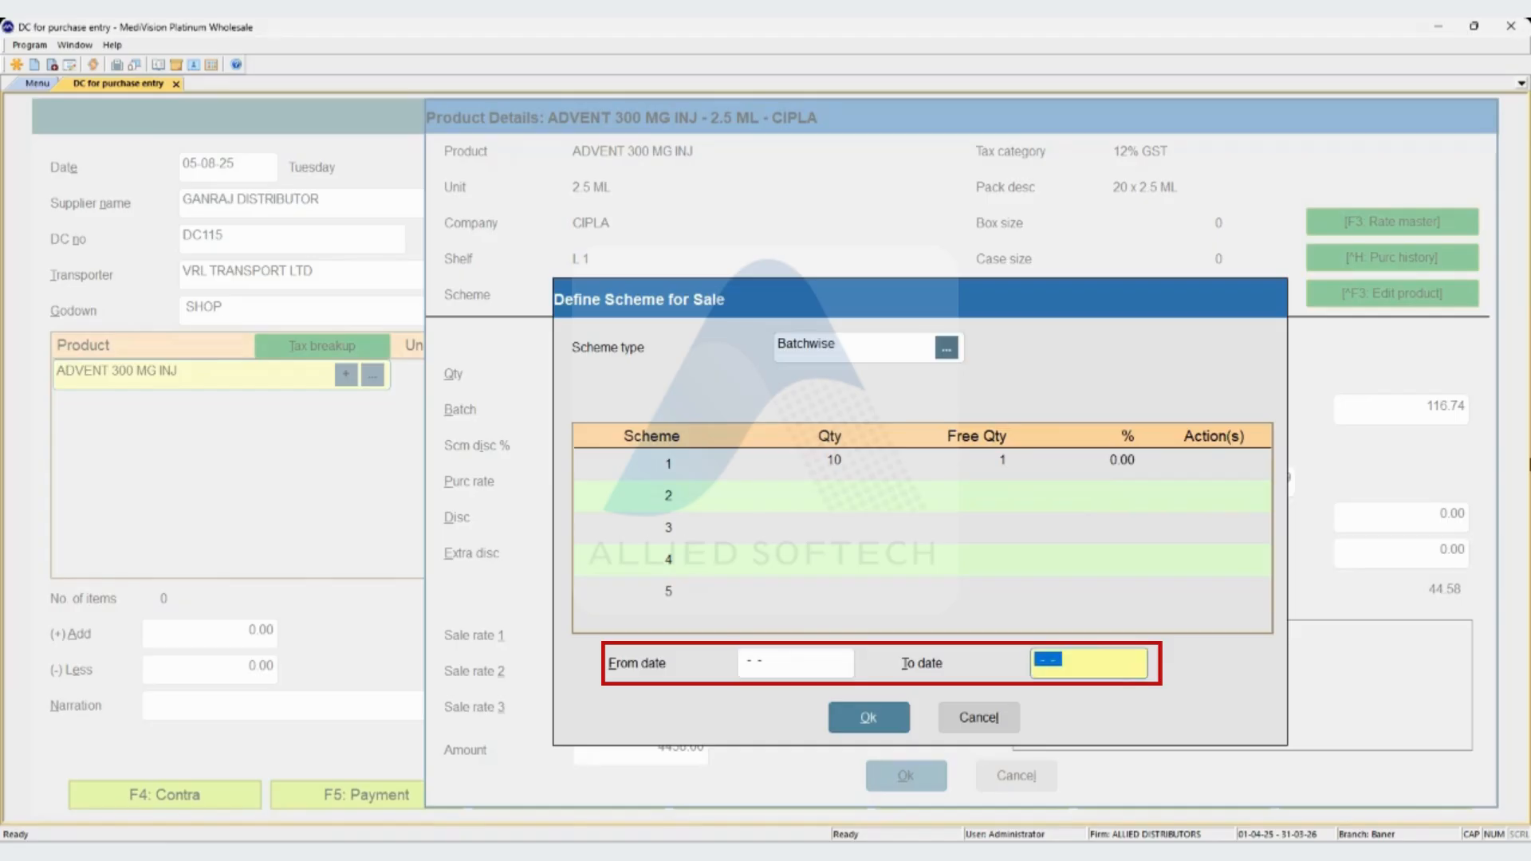
key(Return)
key(Return)
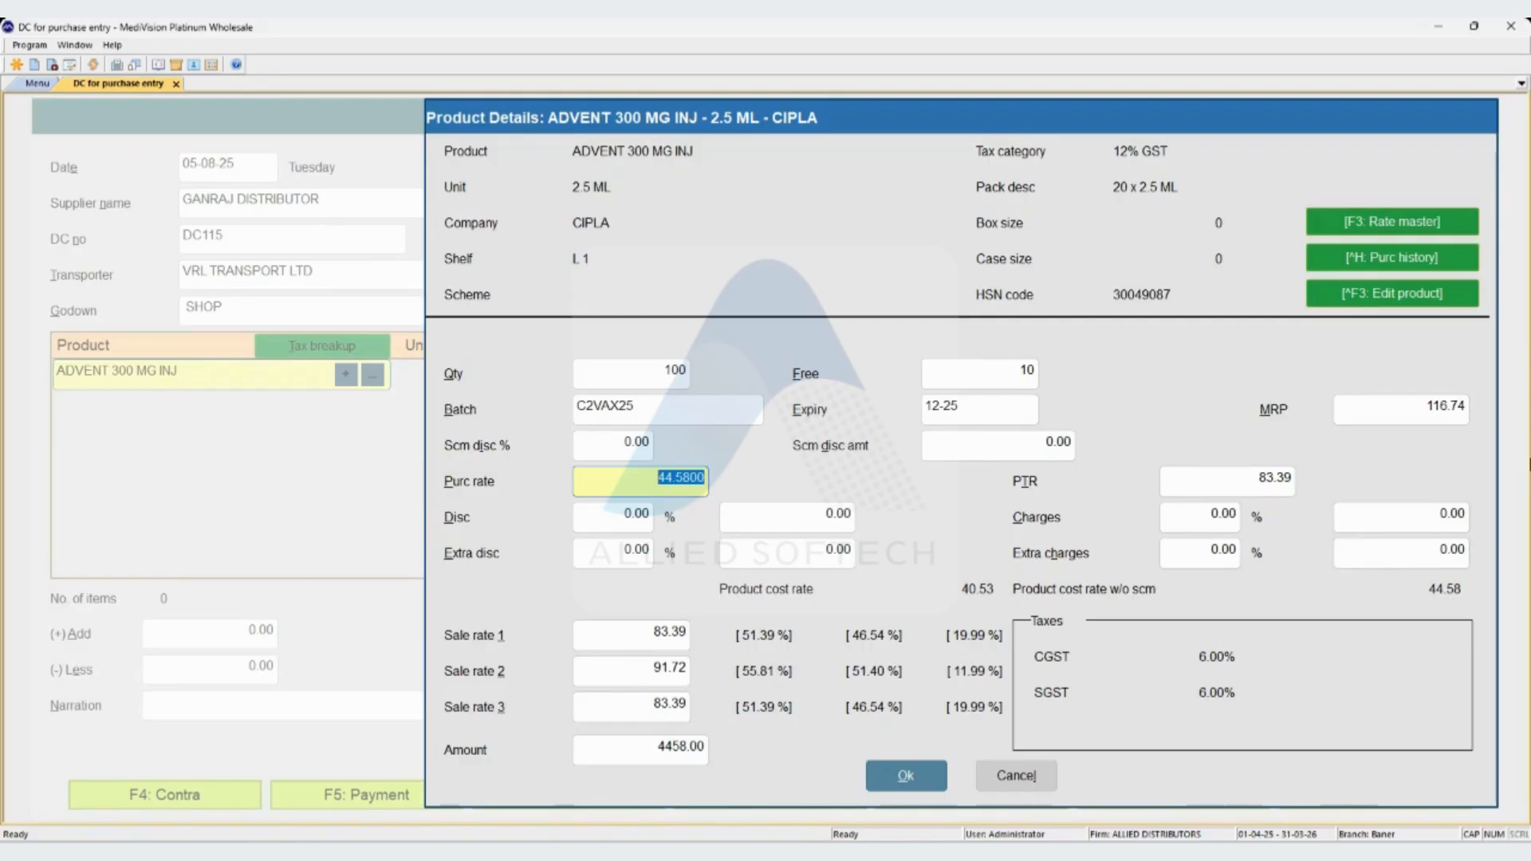
Set the product's purchase rate to 44.57 and keep its discount and extra discount at 0.00.
text(44.57)
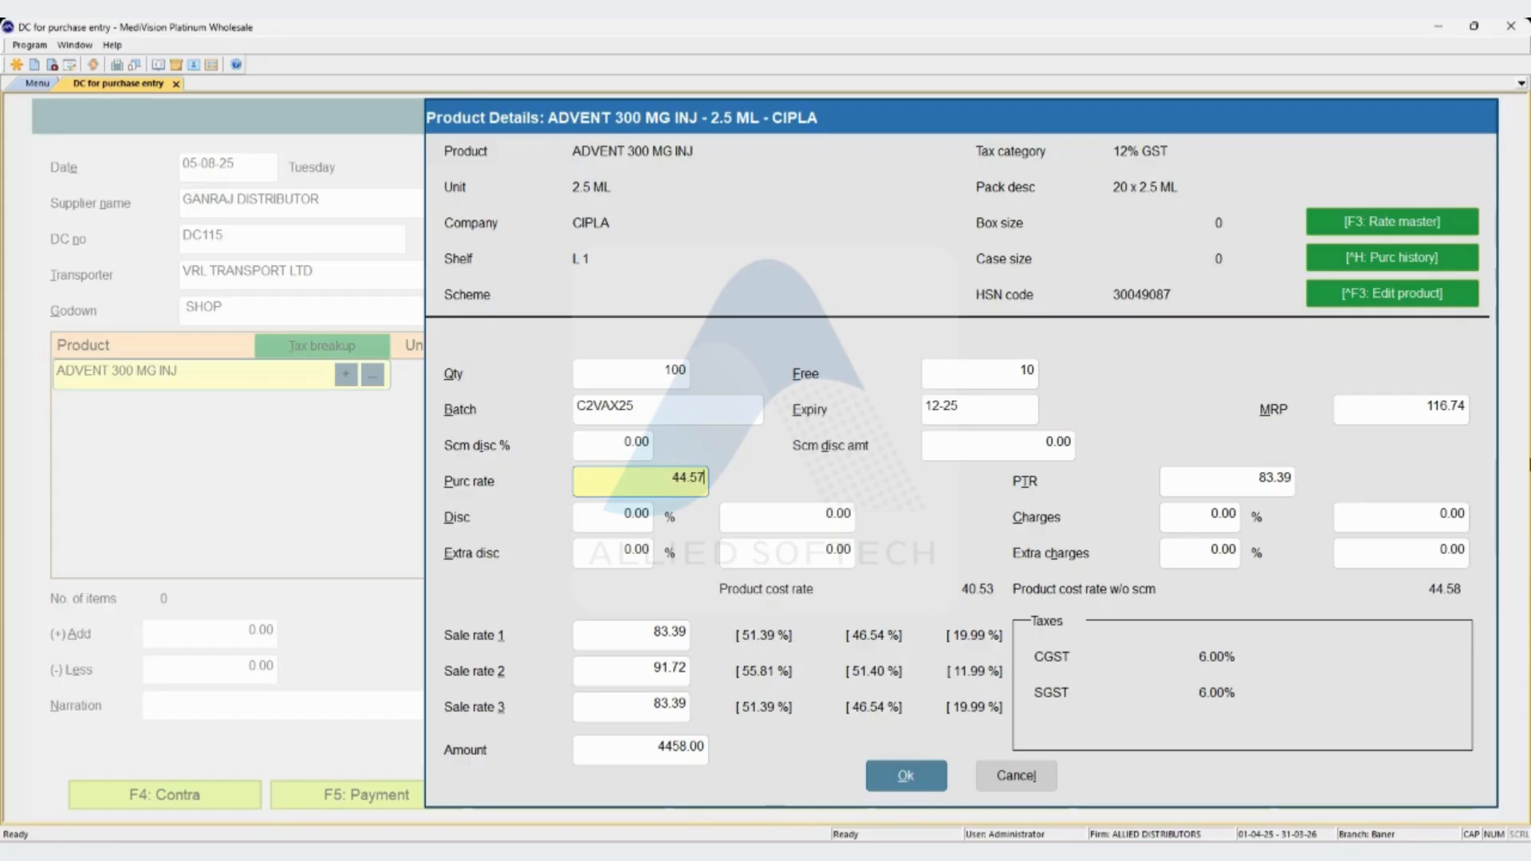
key(Return)
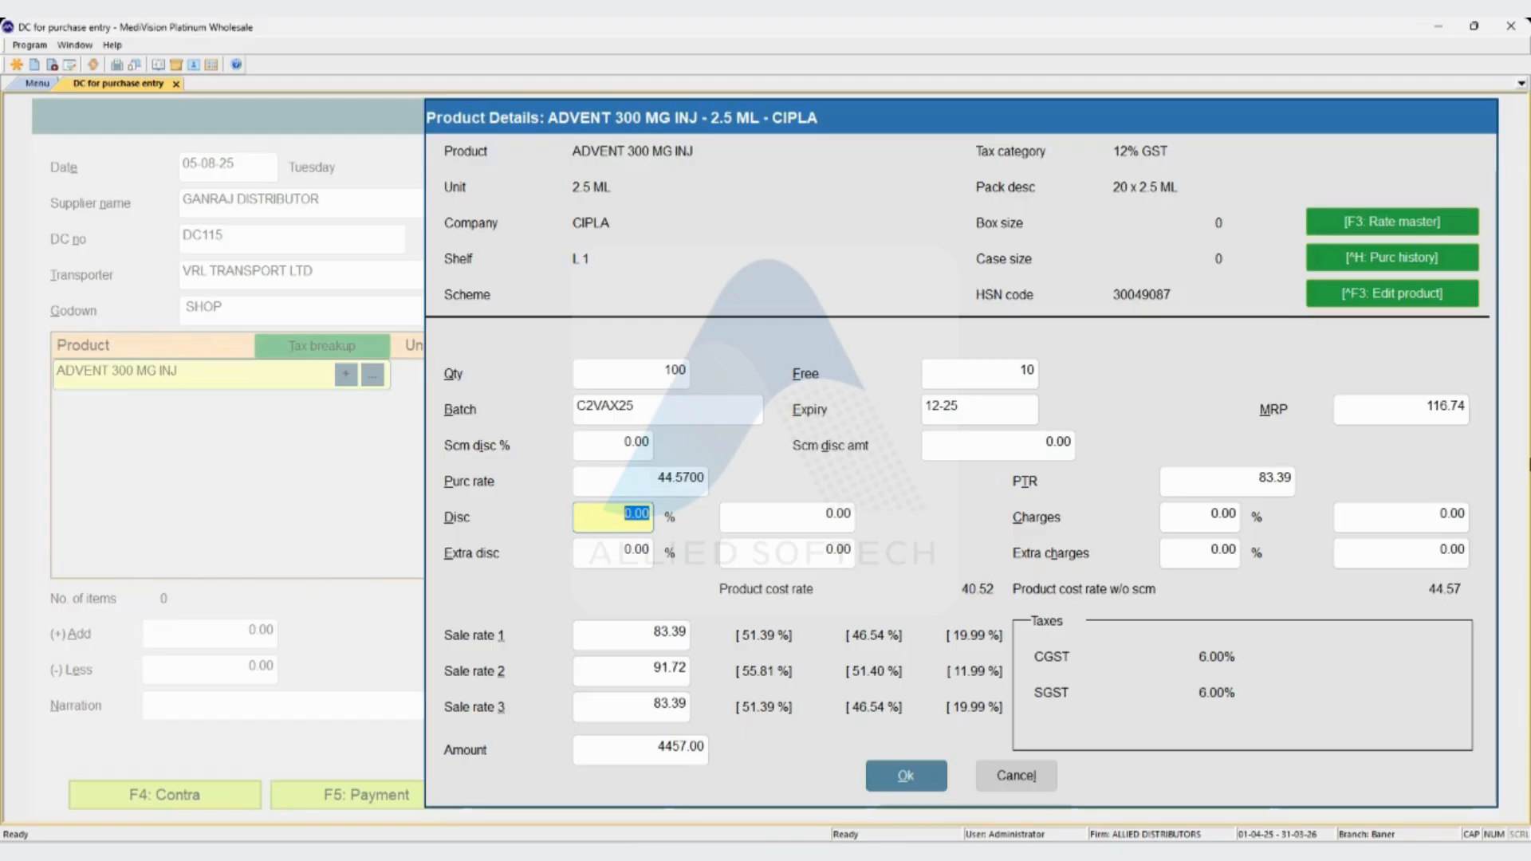
key(Return)
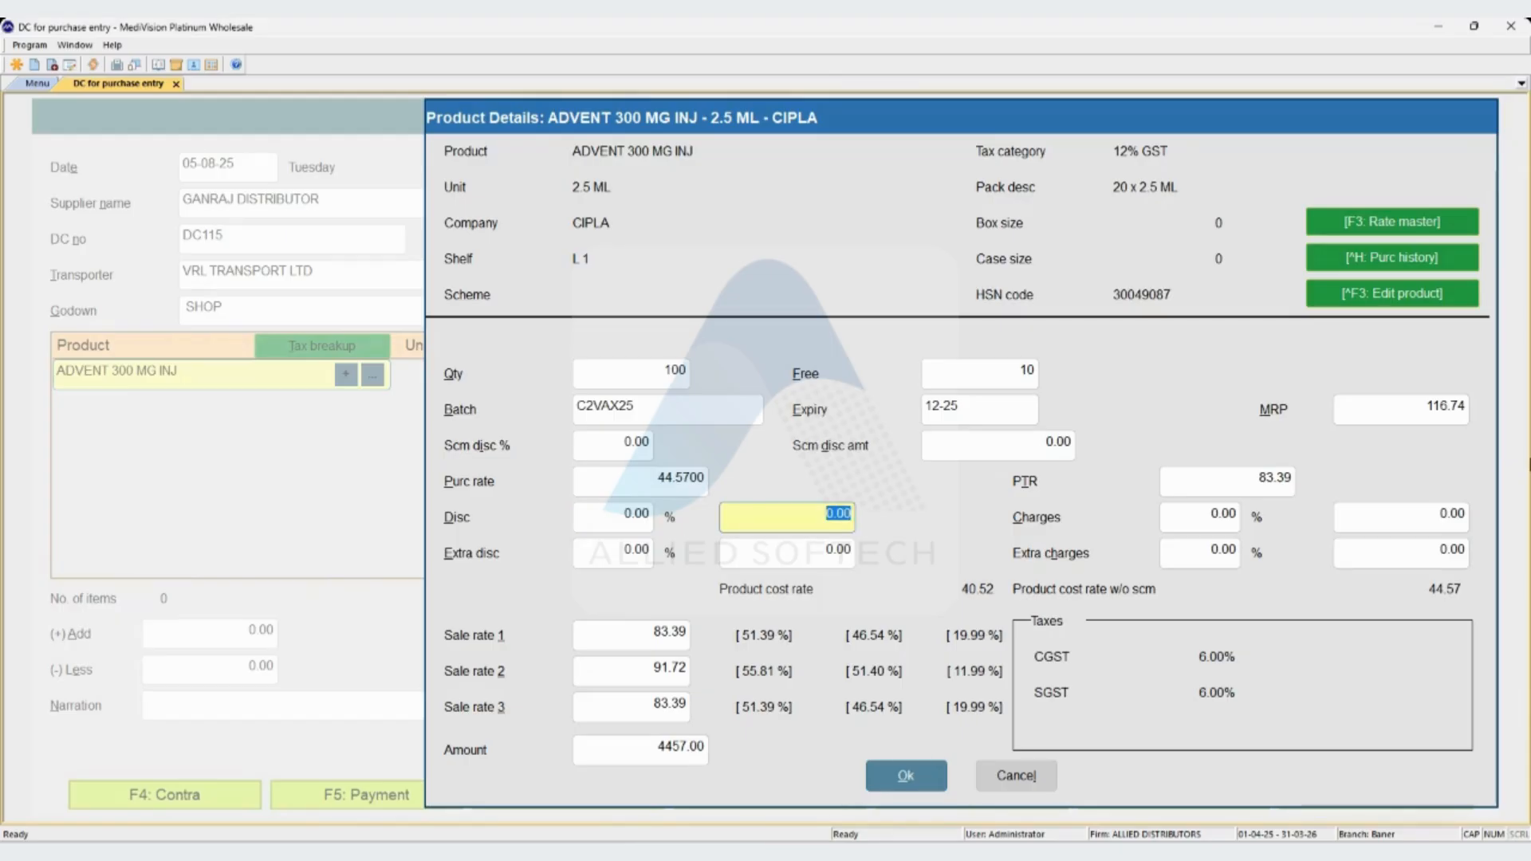
key(Return)
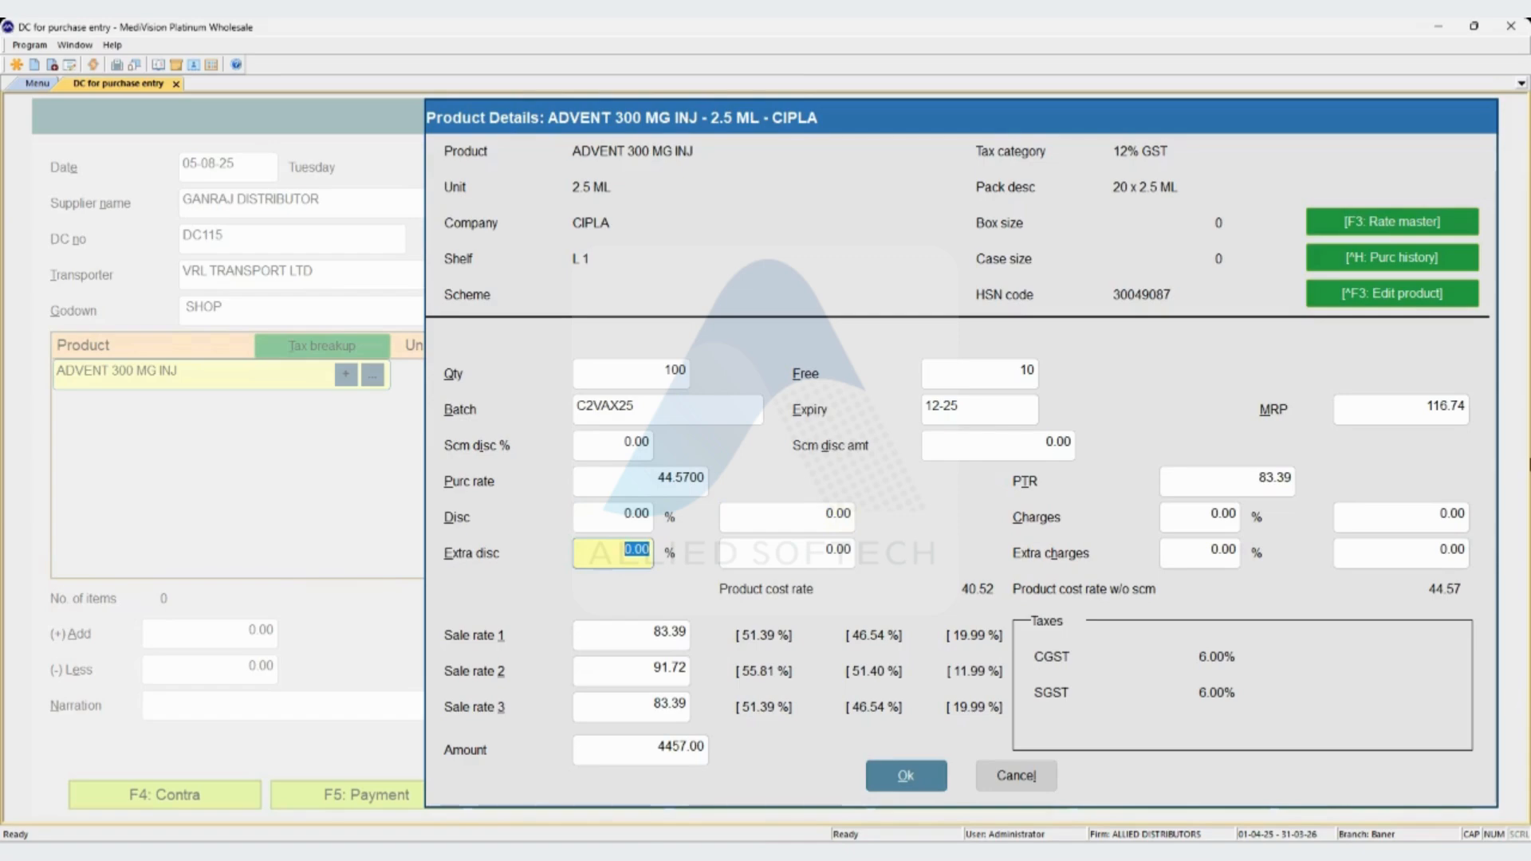
key(Return)
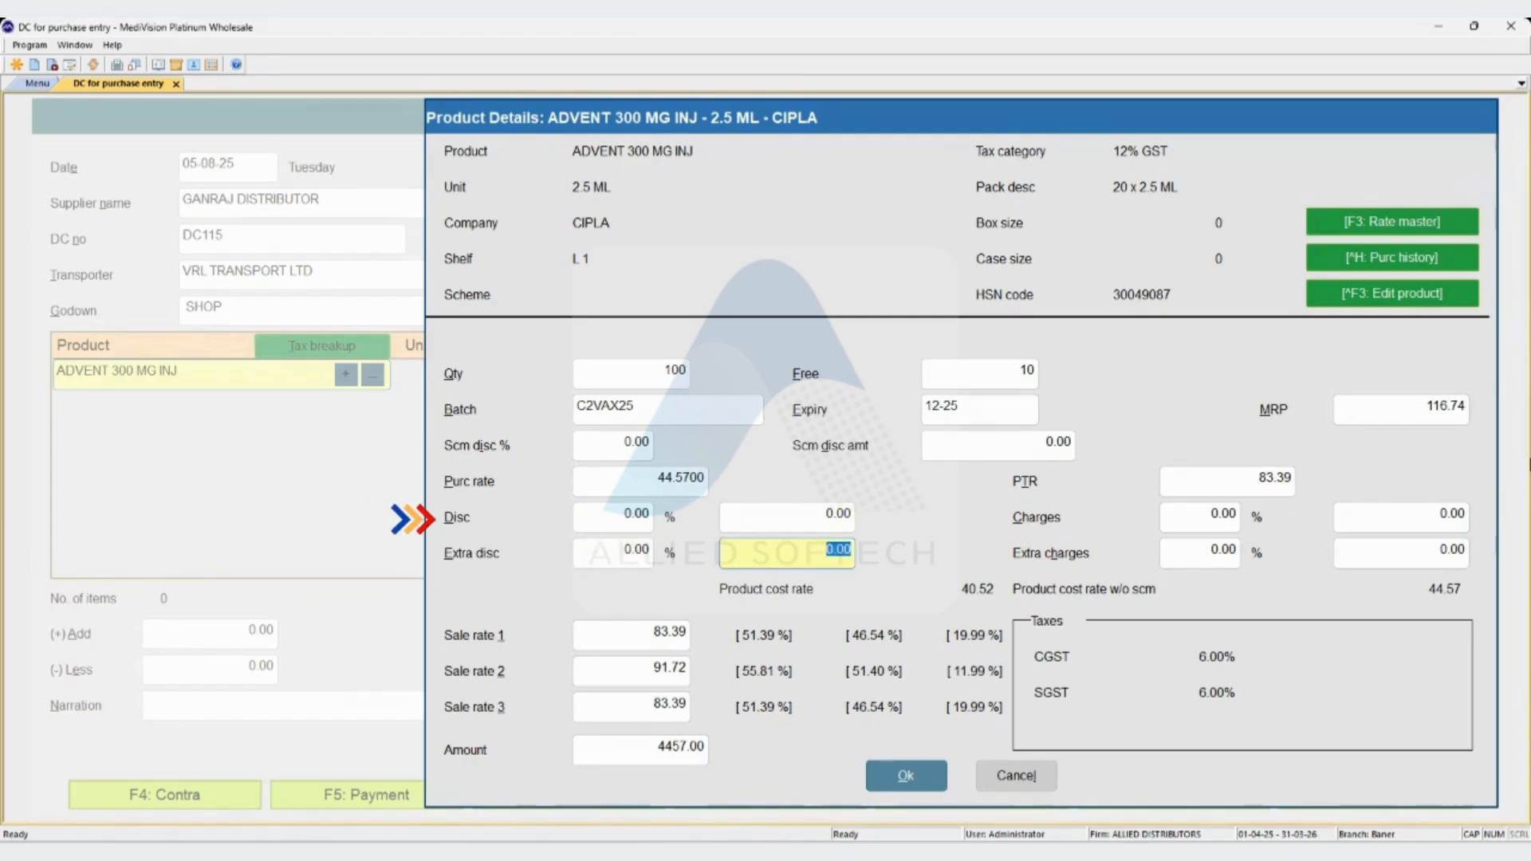
key(Return)
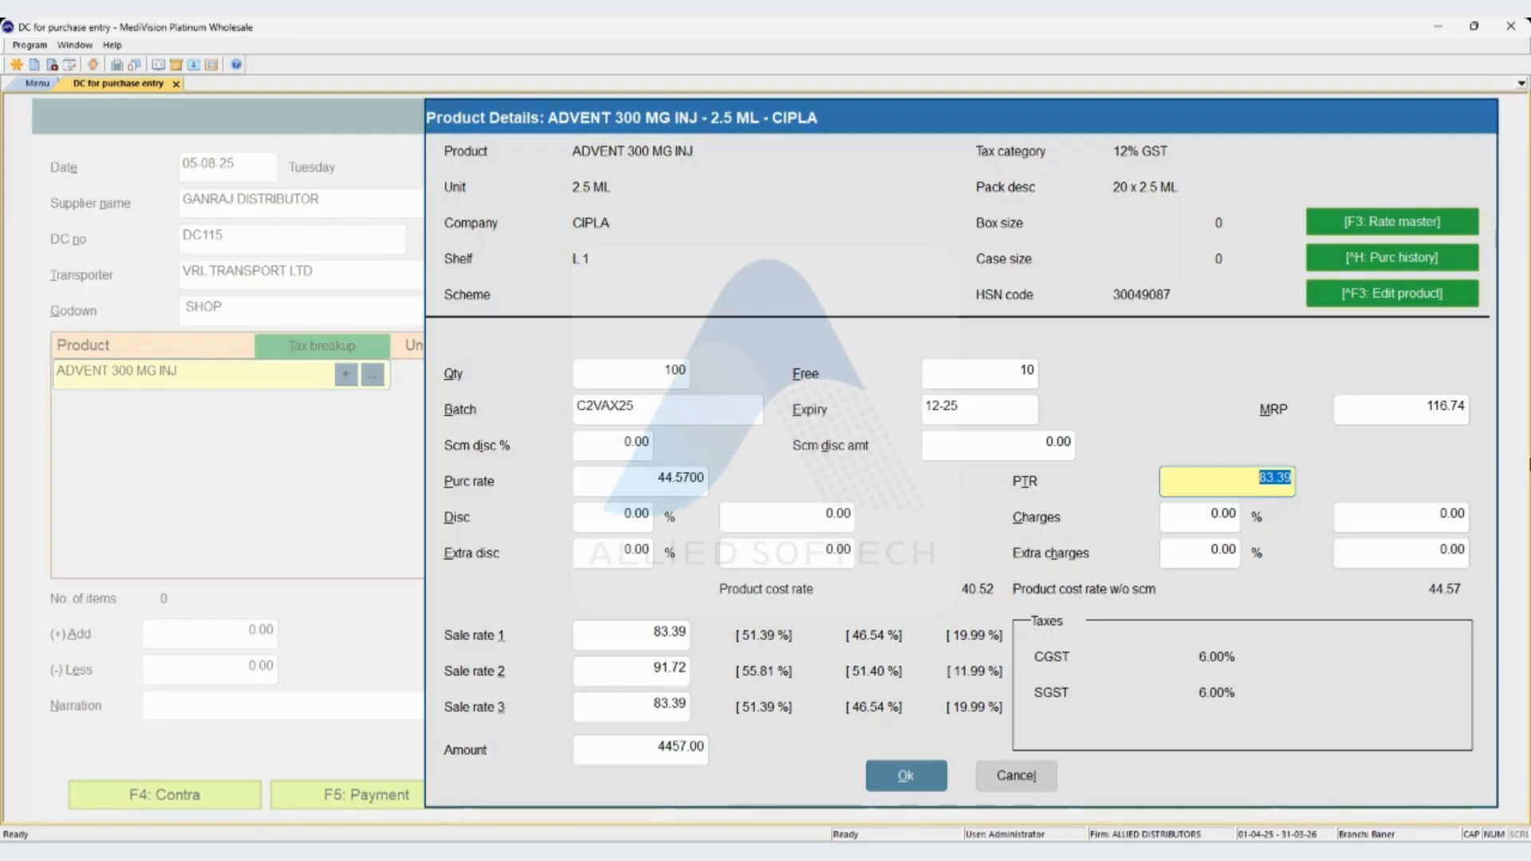
Accept PTR 83.39 for the product and keep its charges and extra charges at 0.00.
key(Return)
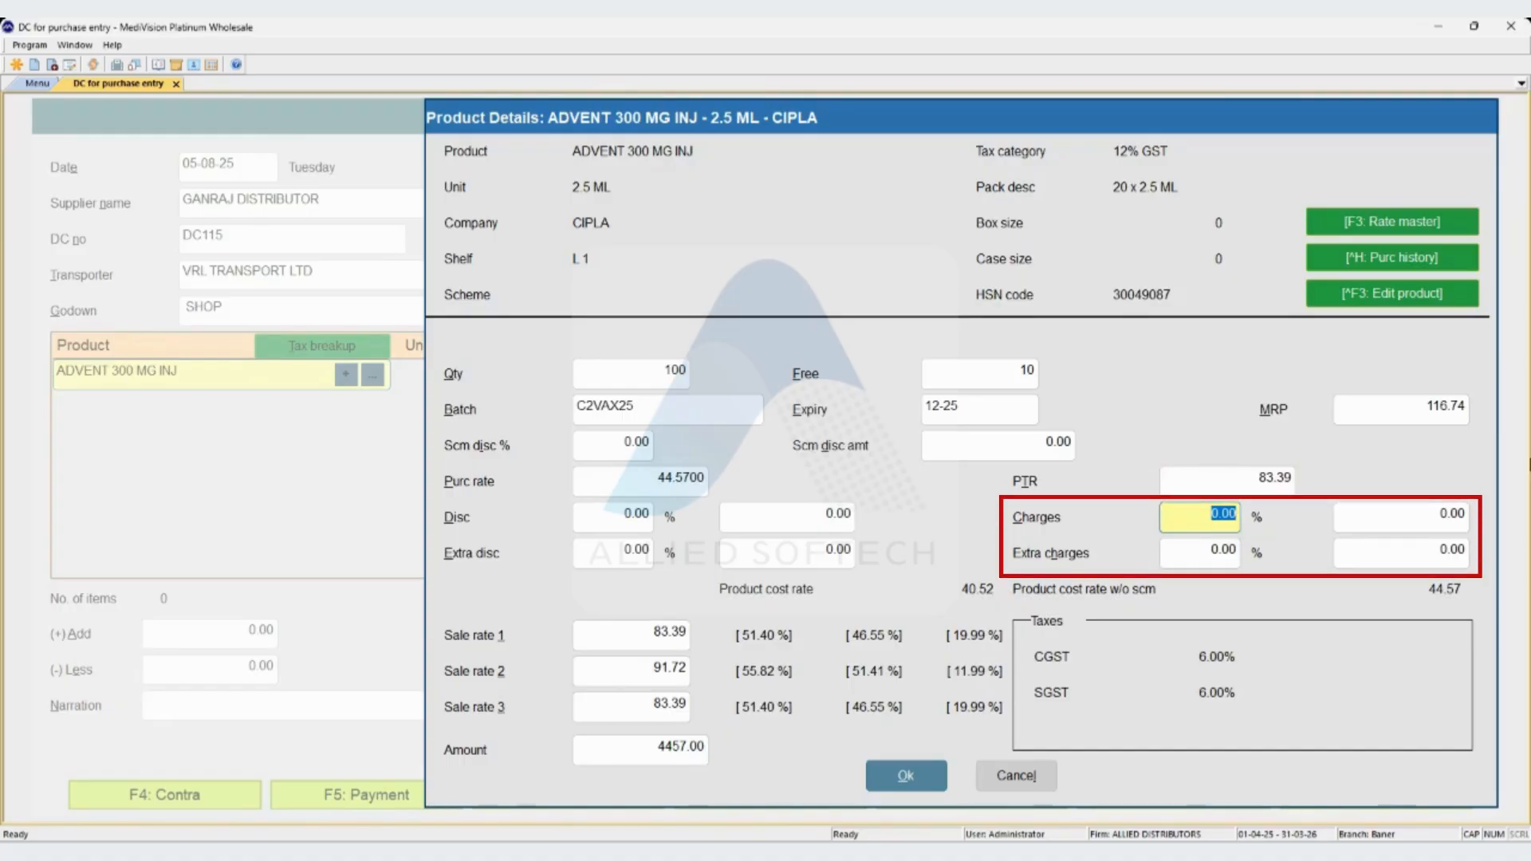
key(Return)
key(Return)
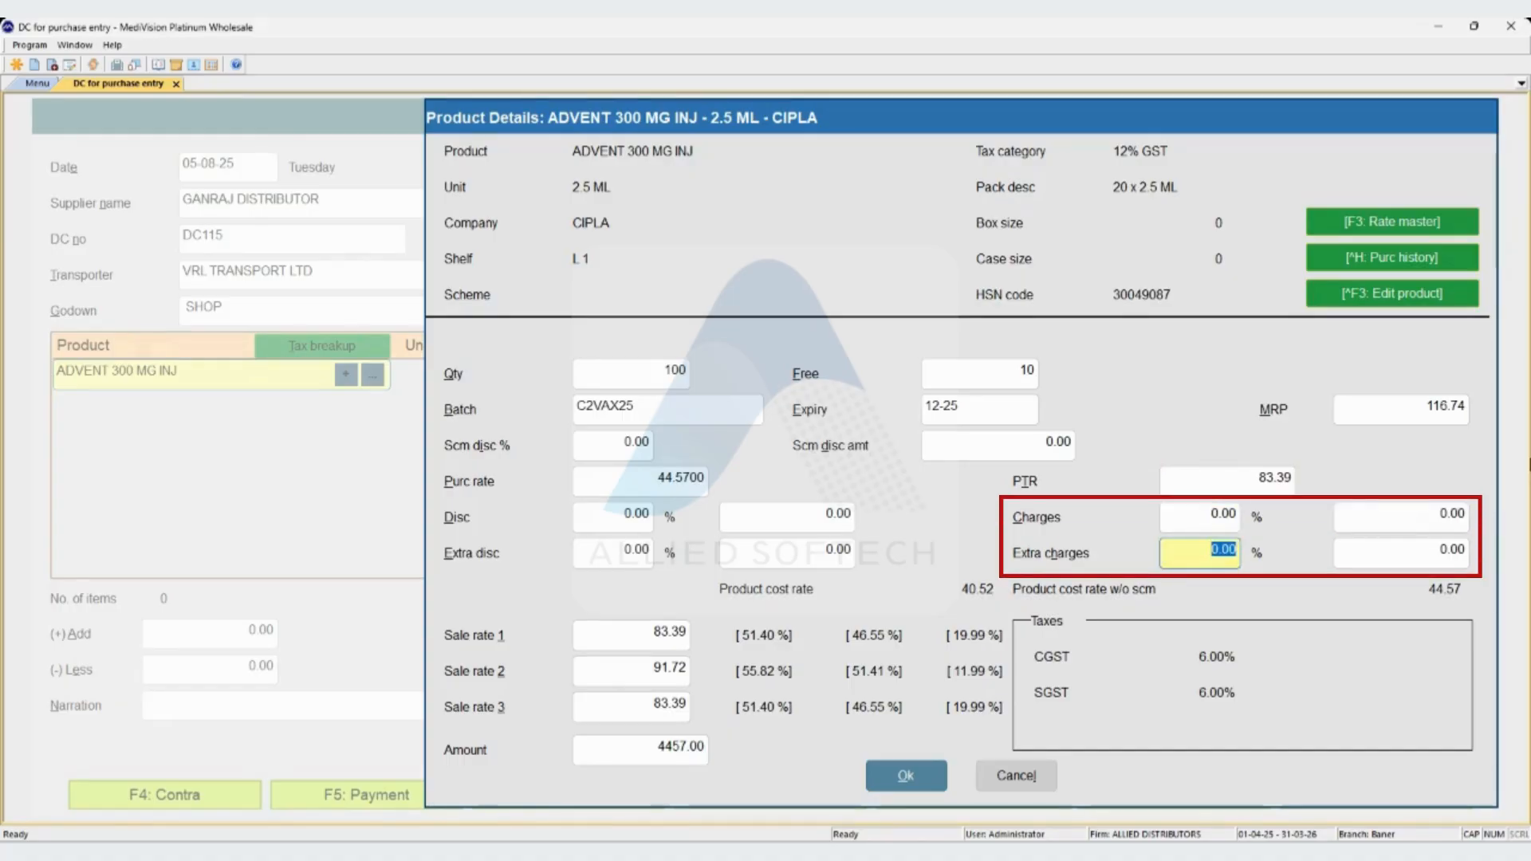
key(Return)
key(Return)
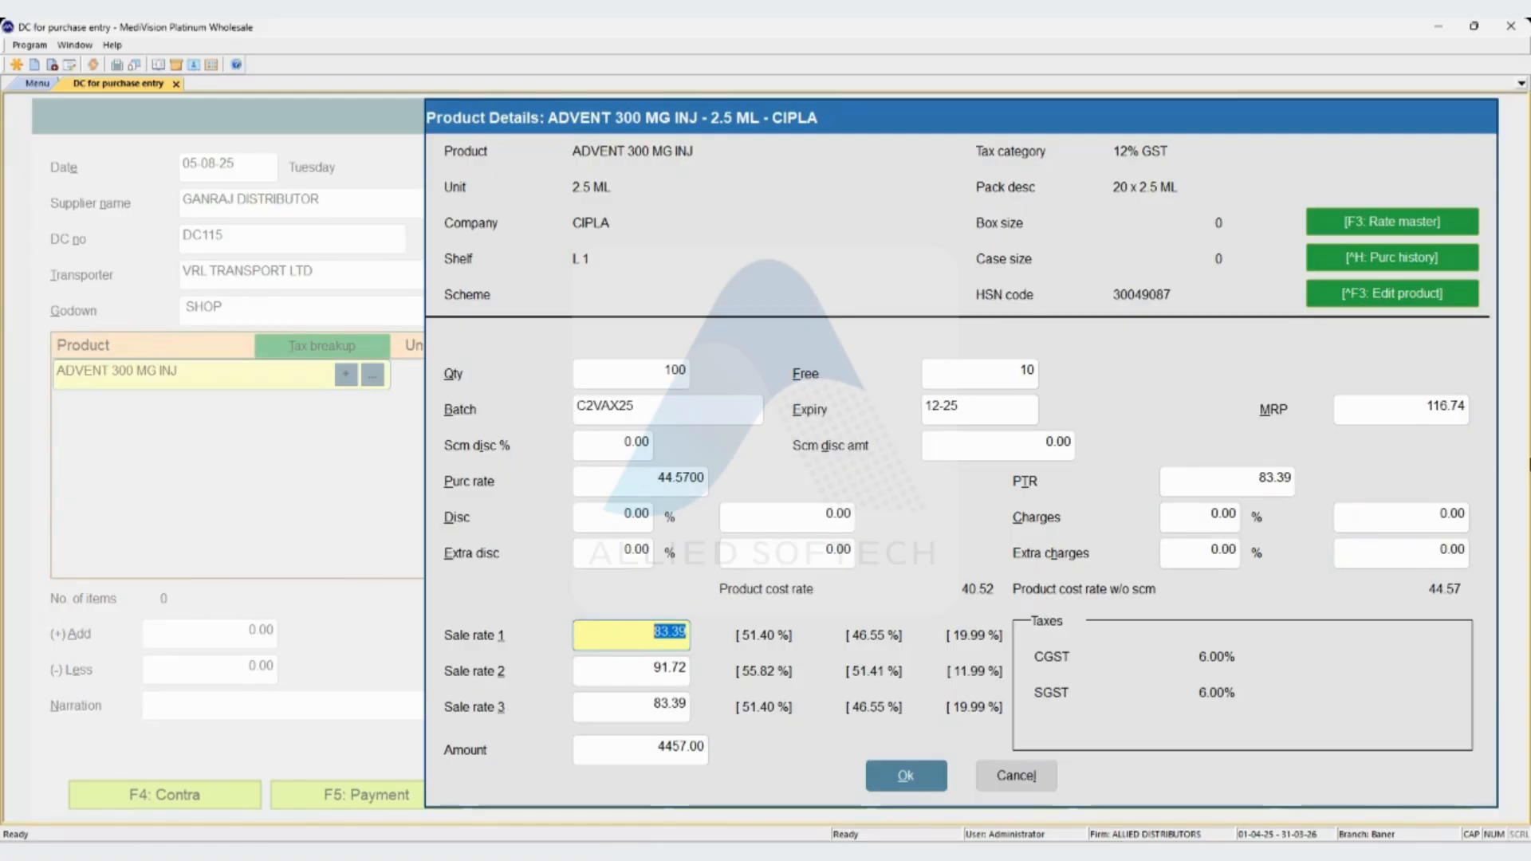
Accept sale rates 83.39, 91.72 and 83.39 with the calculated amount, and add the product to the voucher.
key(Return)
key(Return)
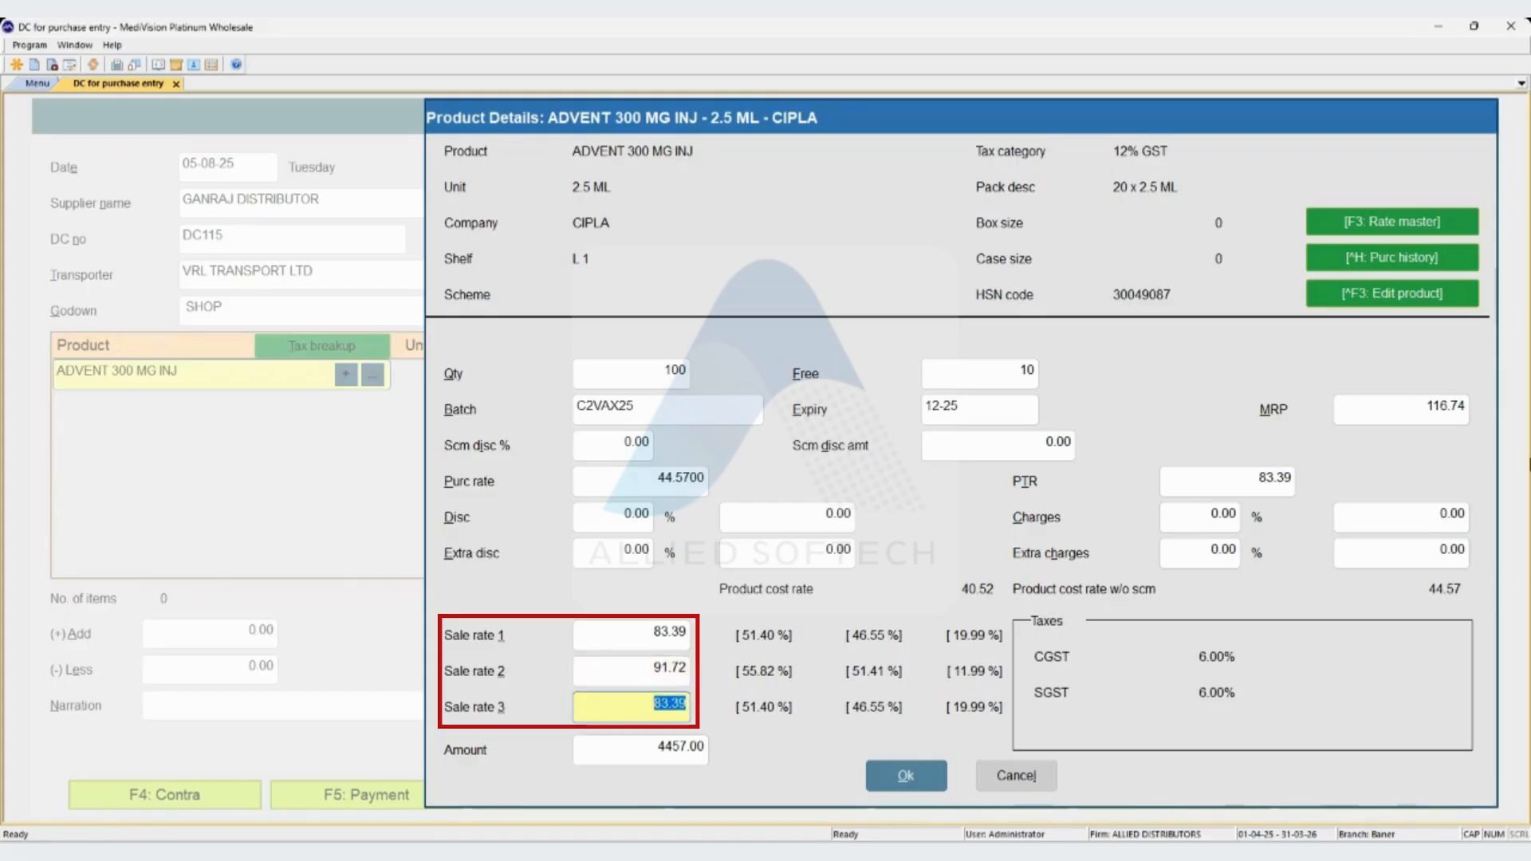
key(Return)
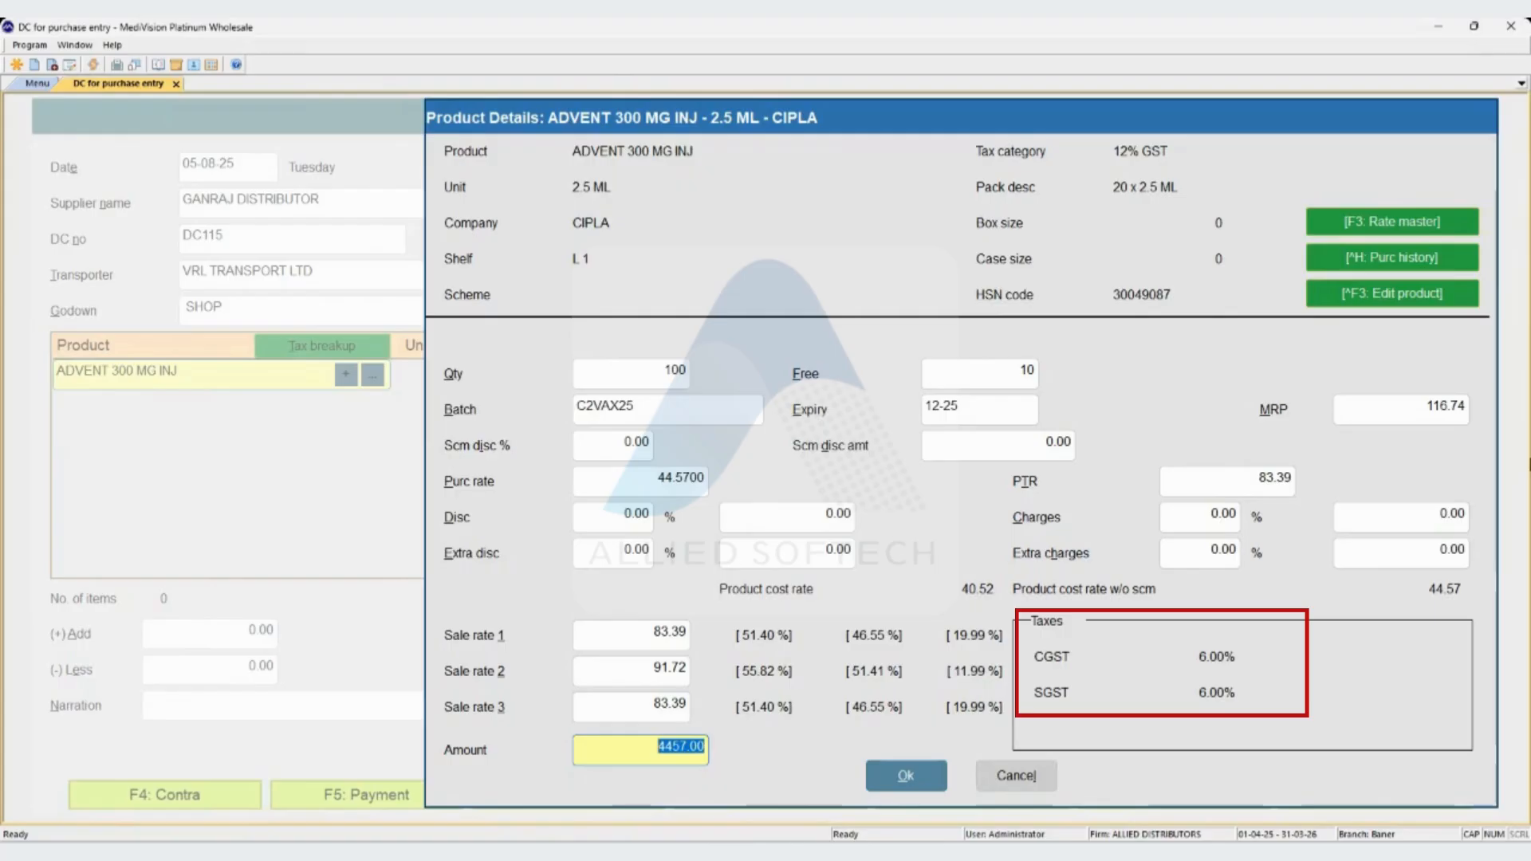
key(Return)
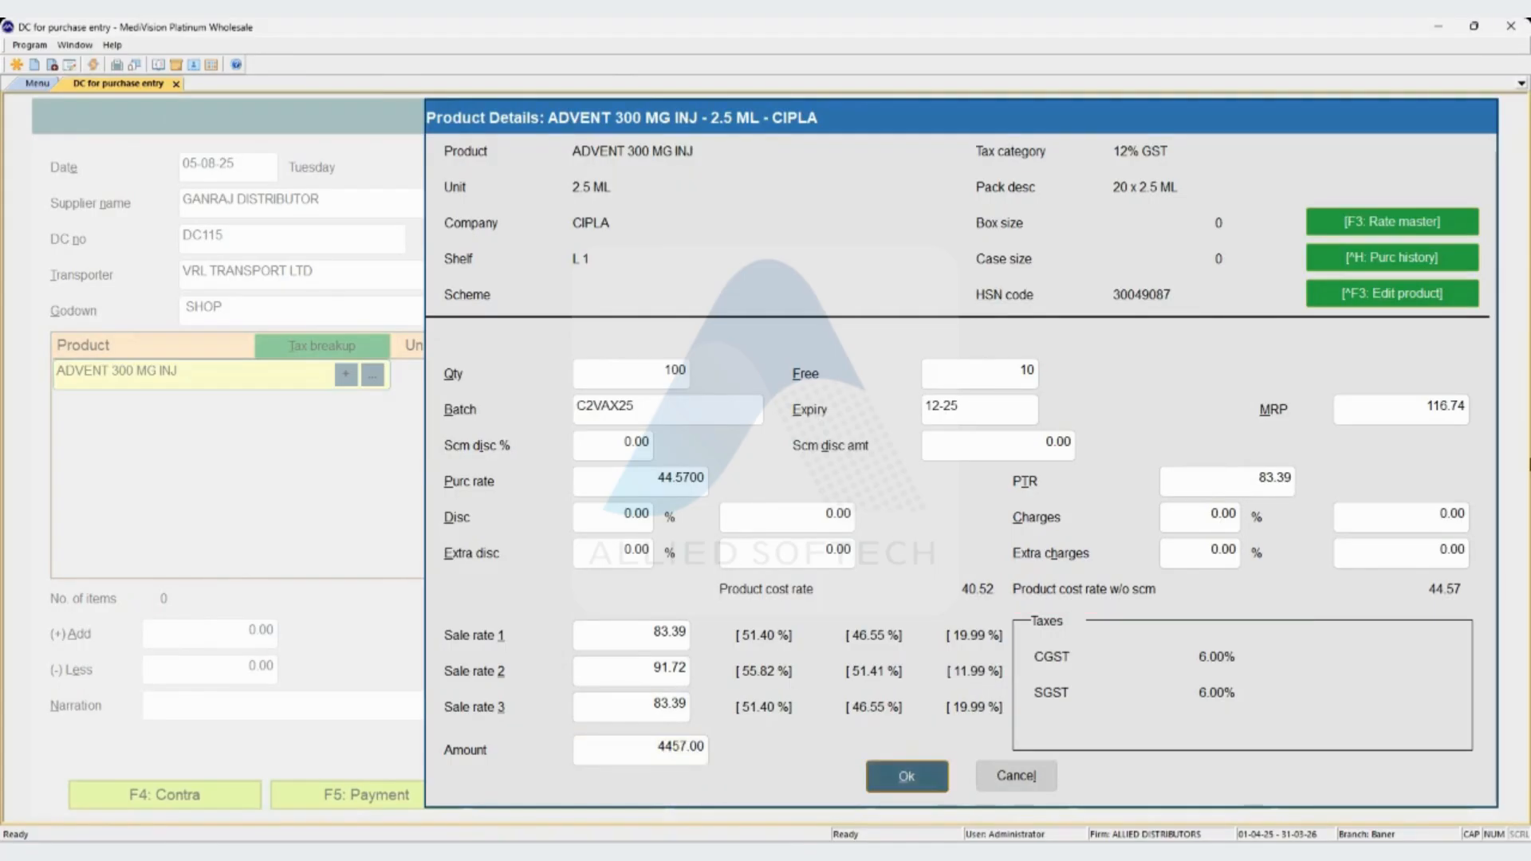
key(Return)
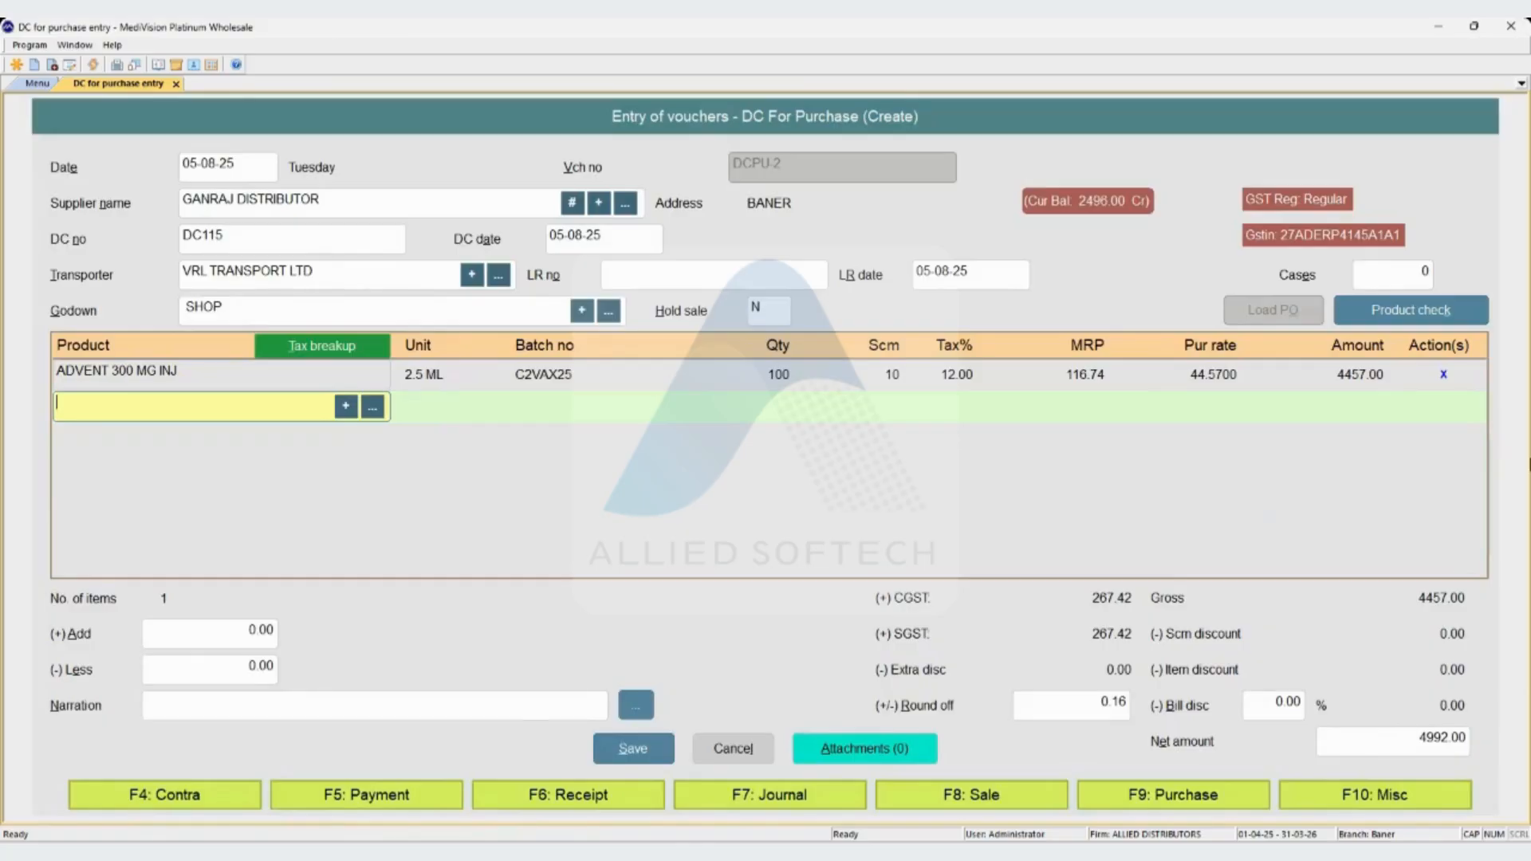
Add ADVENT 600 MG INJ with quantity 100, batch C2VAY24 and purchase rate 62.50, and finish the product list.
text(AD)
key(Down)
key(Down)
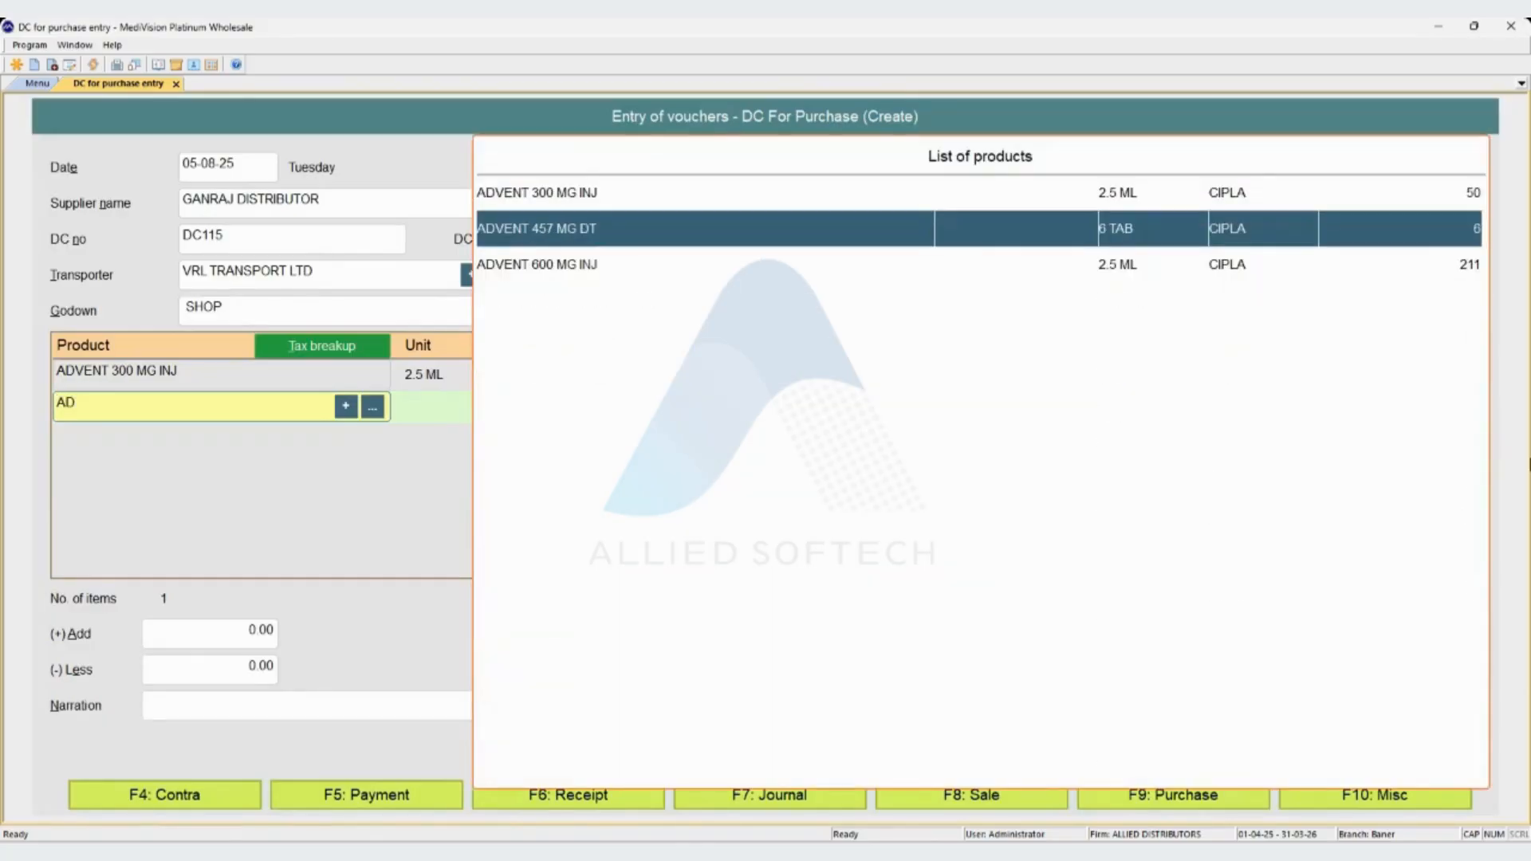
key(Return)
text(100)
key(Return)
key(Return)
key(Return)
key(Return)
key(Return)
key(Return)
key(Return)
key(Return)
key(Return)
key(Return)
key(Return)
key(Return)
key(Return)
key(Return)
key(Return)
key(Return)
key(Return)
key(Return)
key(Return)
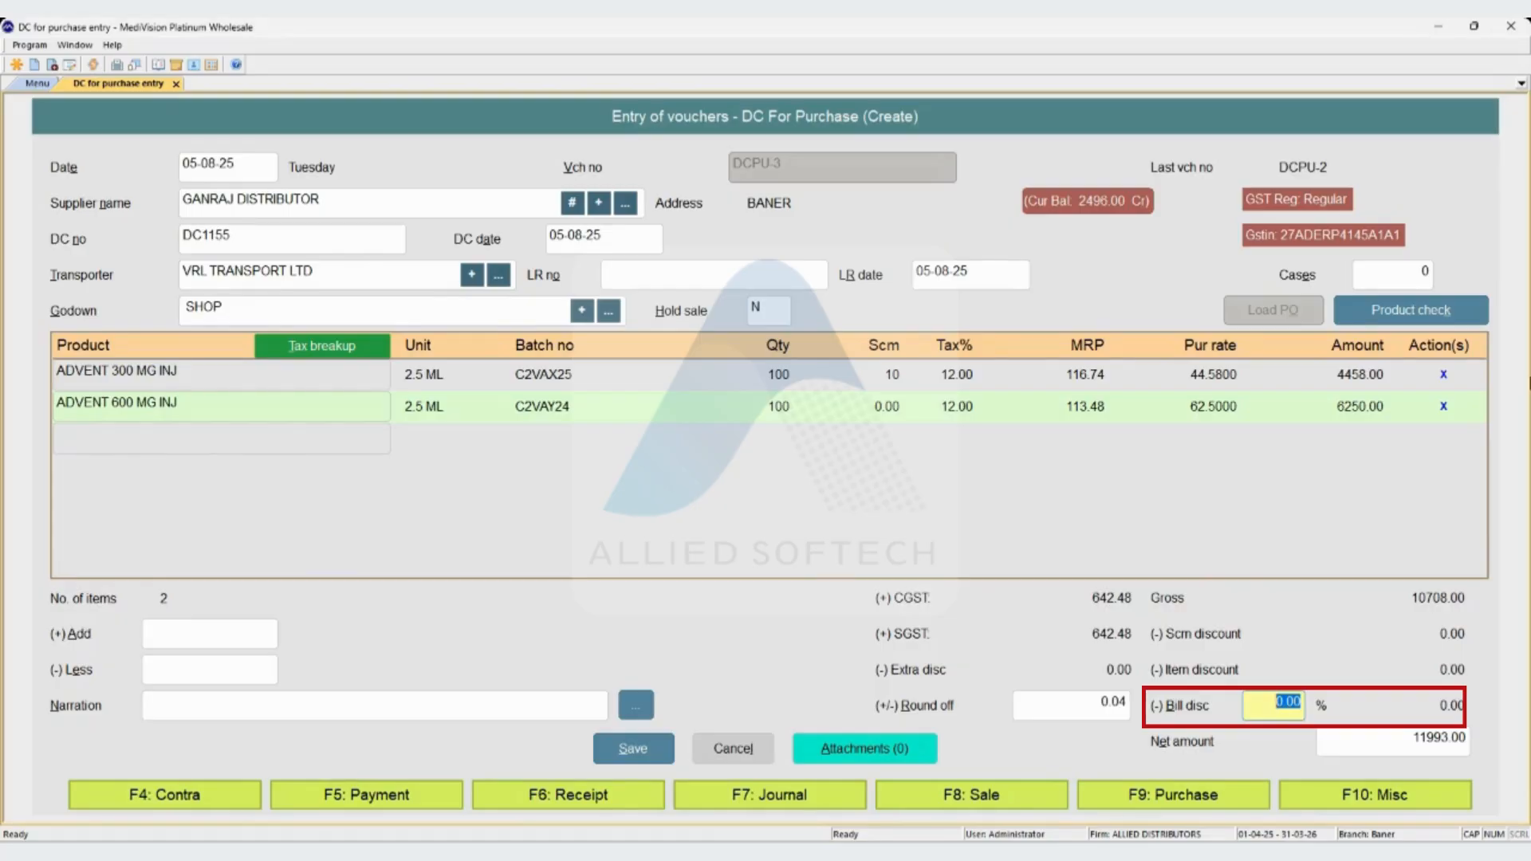
Apply a 2% bill discount, keep the add and less amounts at 0.00 and accept the round off.
text(2)
key(Return)
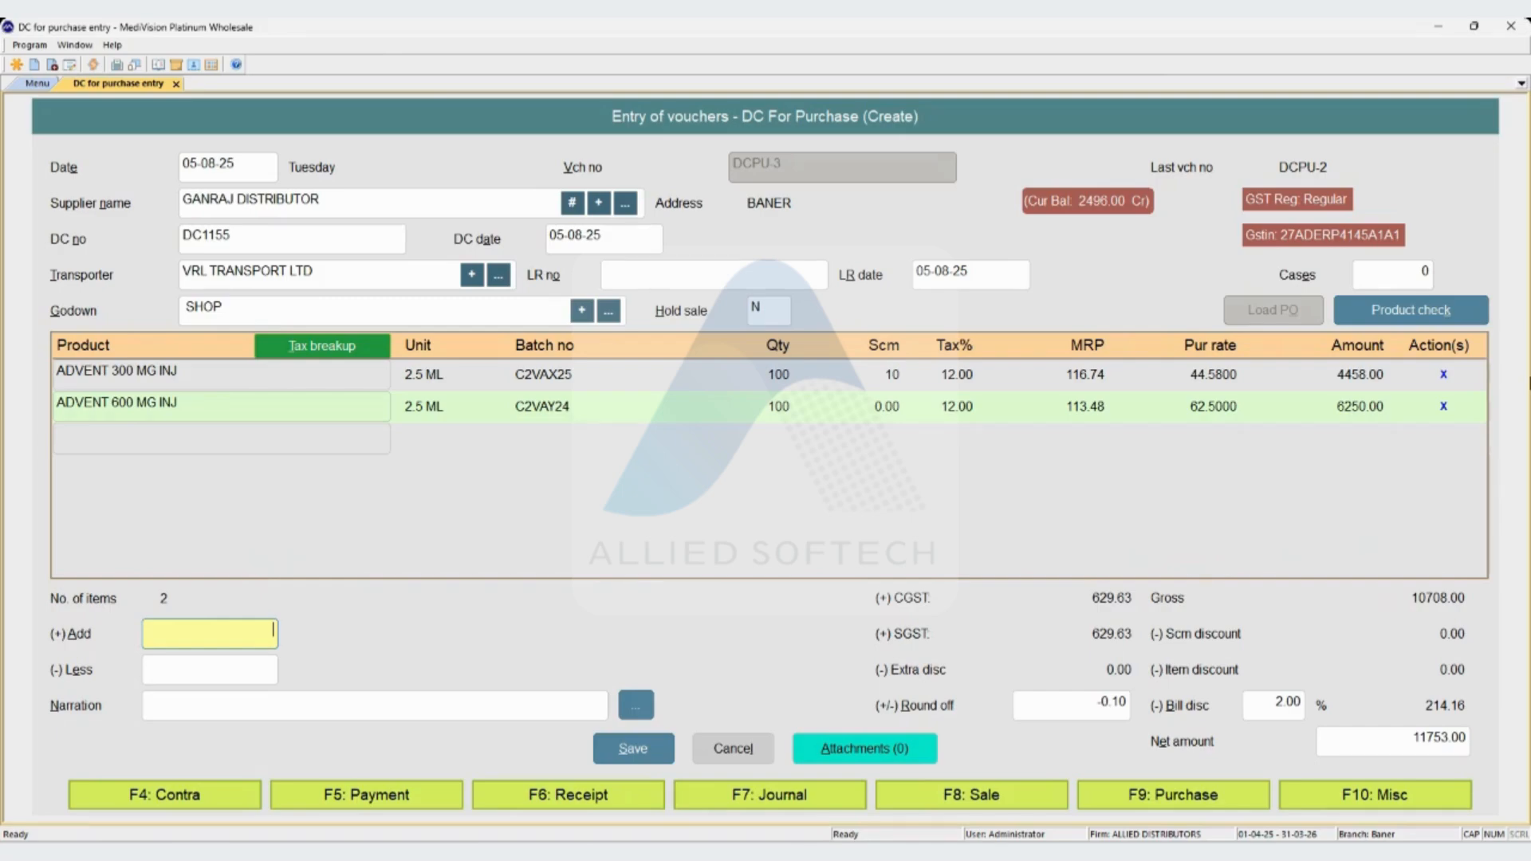
key(Return)
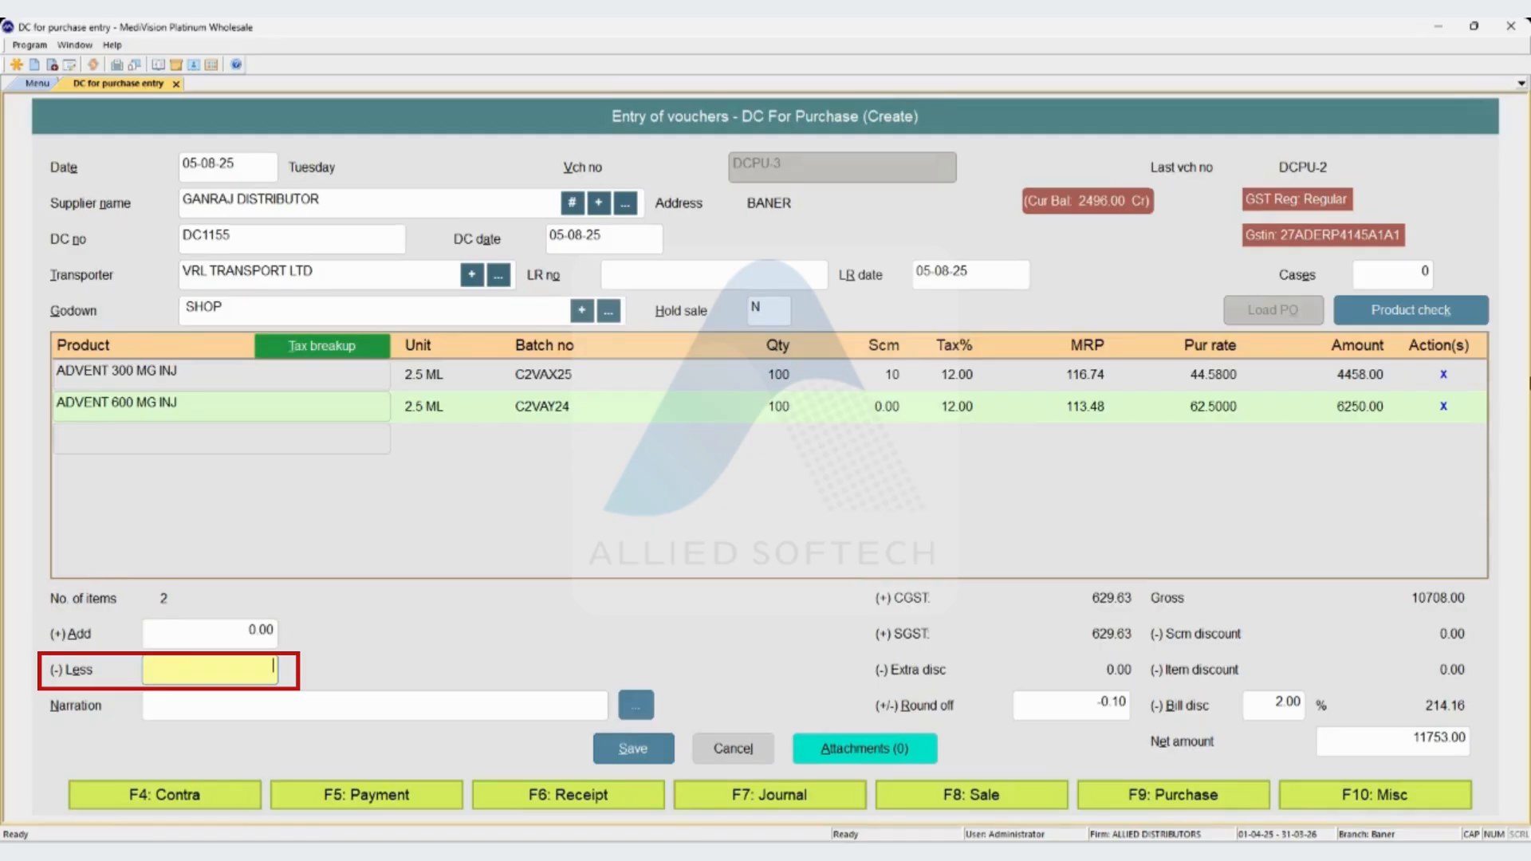
key(Return)
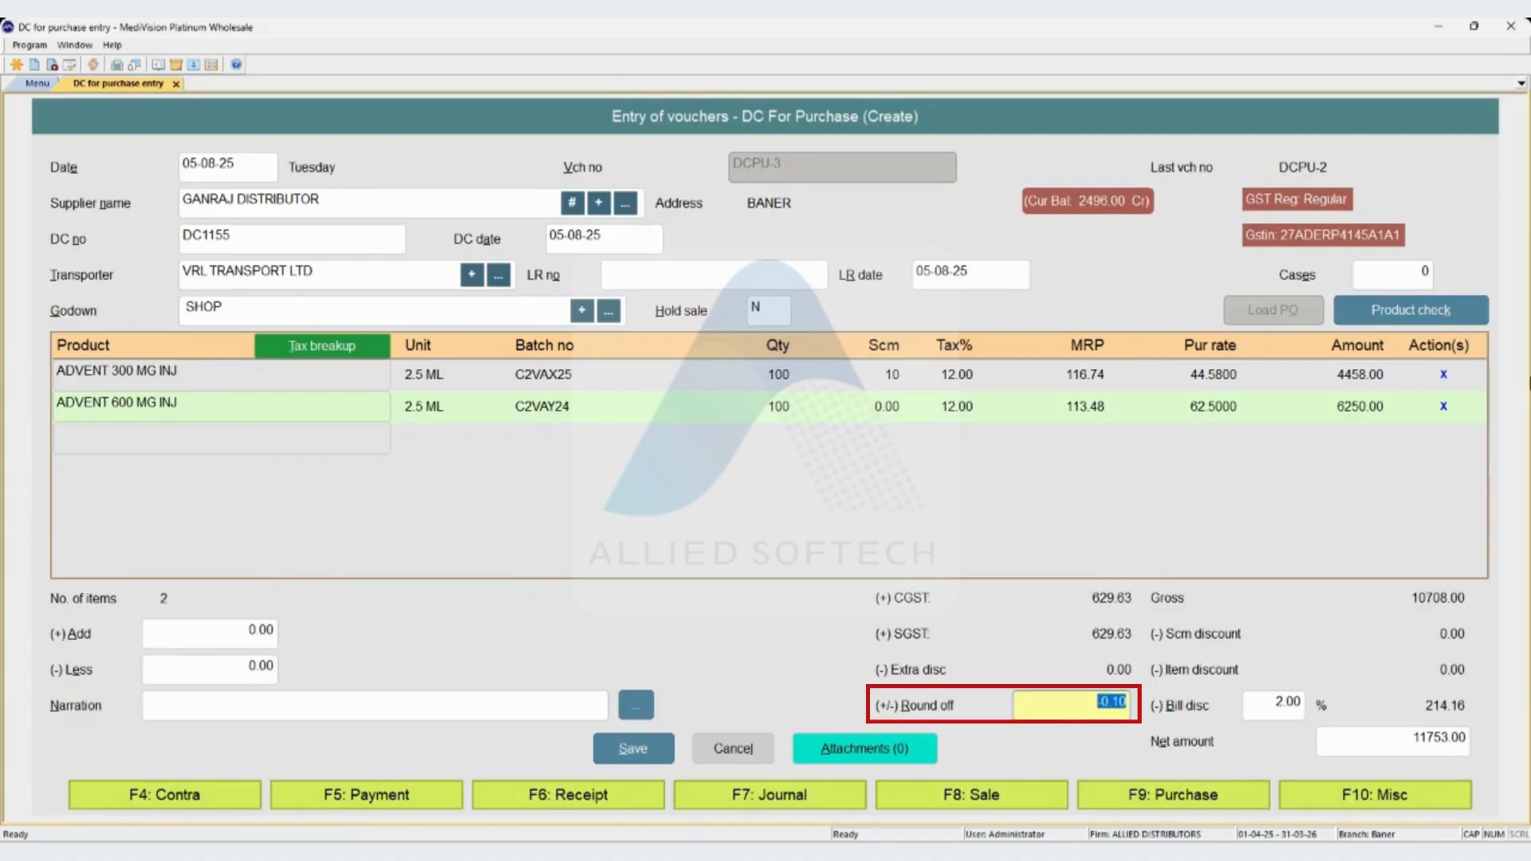
key(Return)
key(Return)
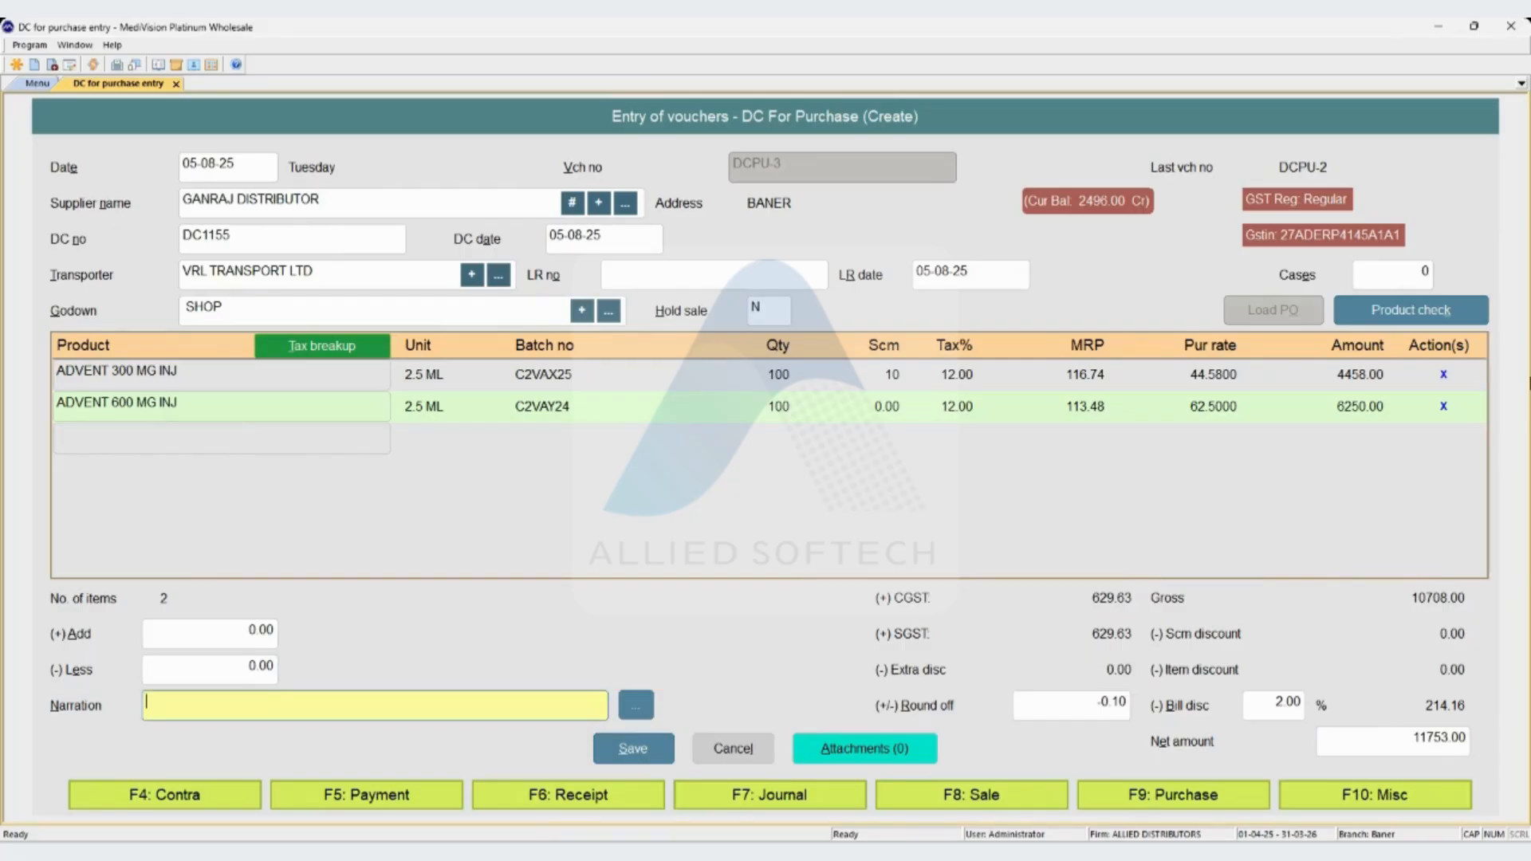
Leave the narration blank, save the DC for purchase voucher and decline printing it.
key(Tab)
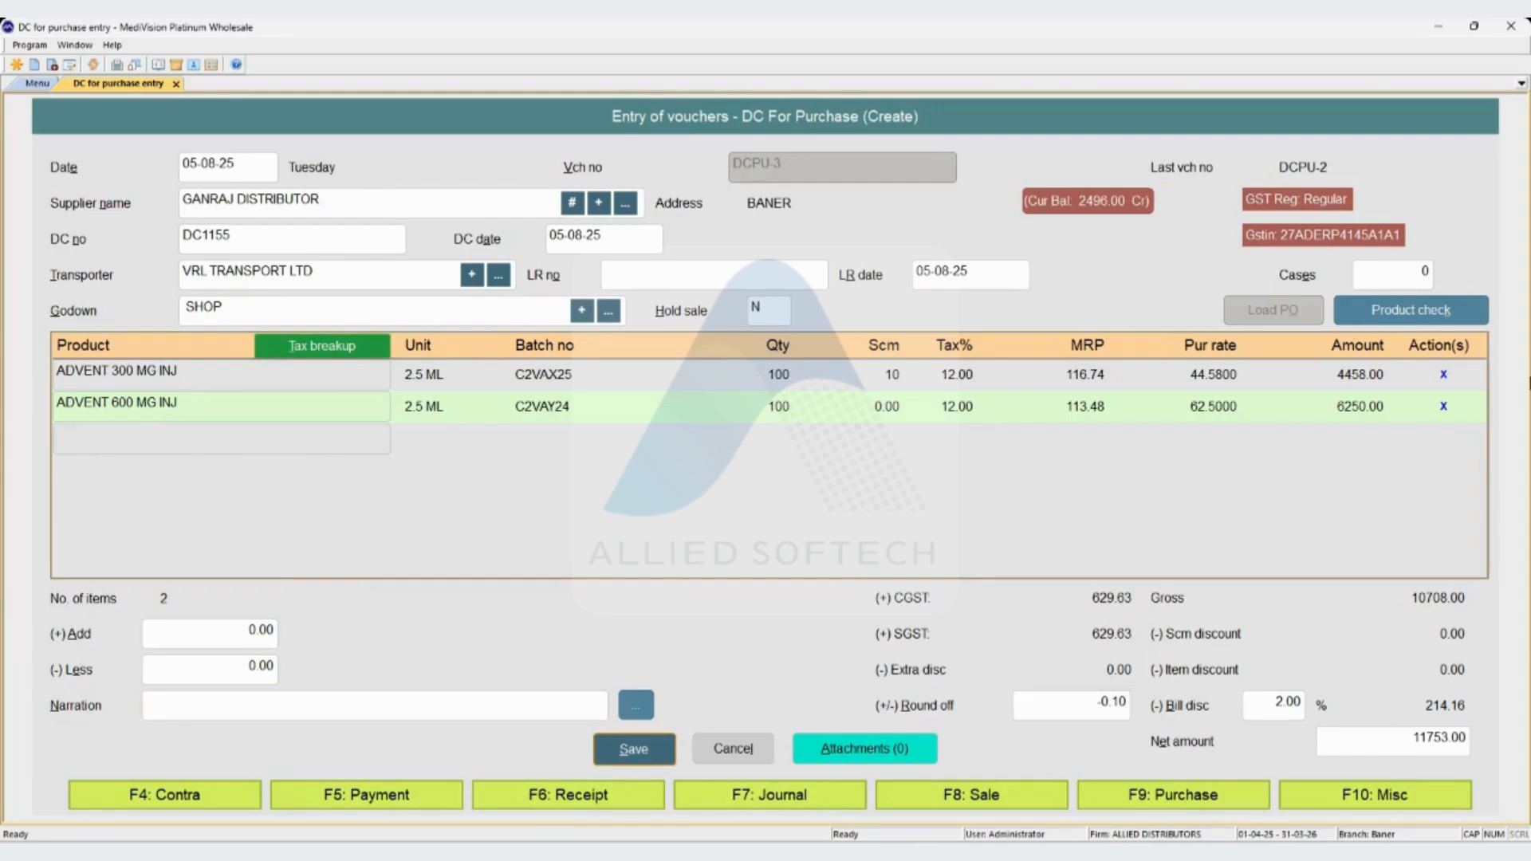
key(Return)
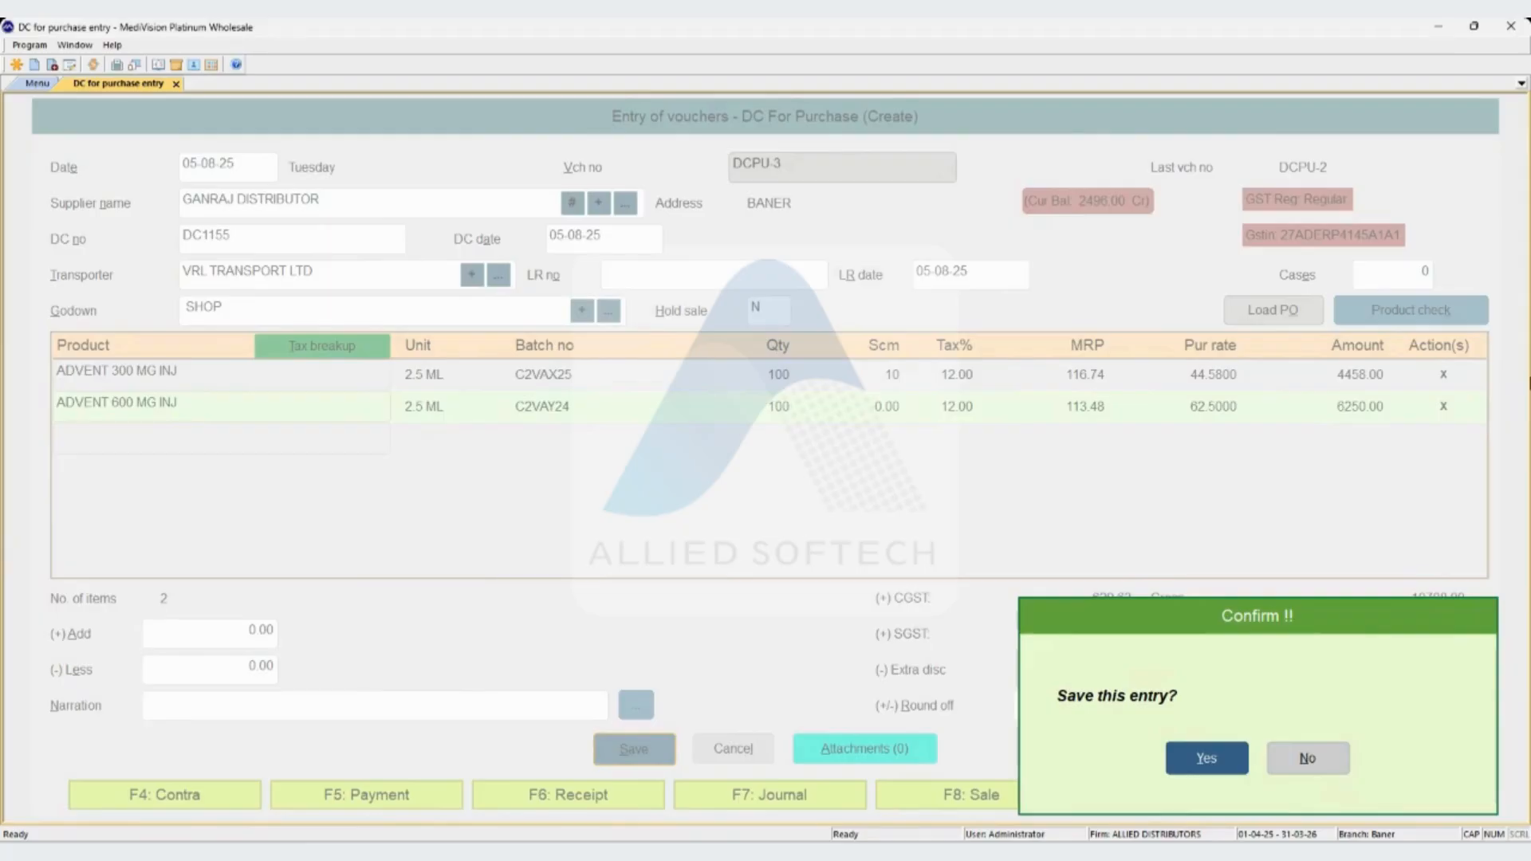
key(Return)
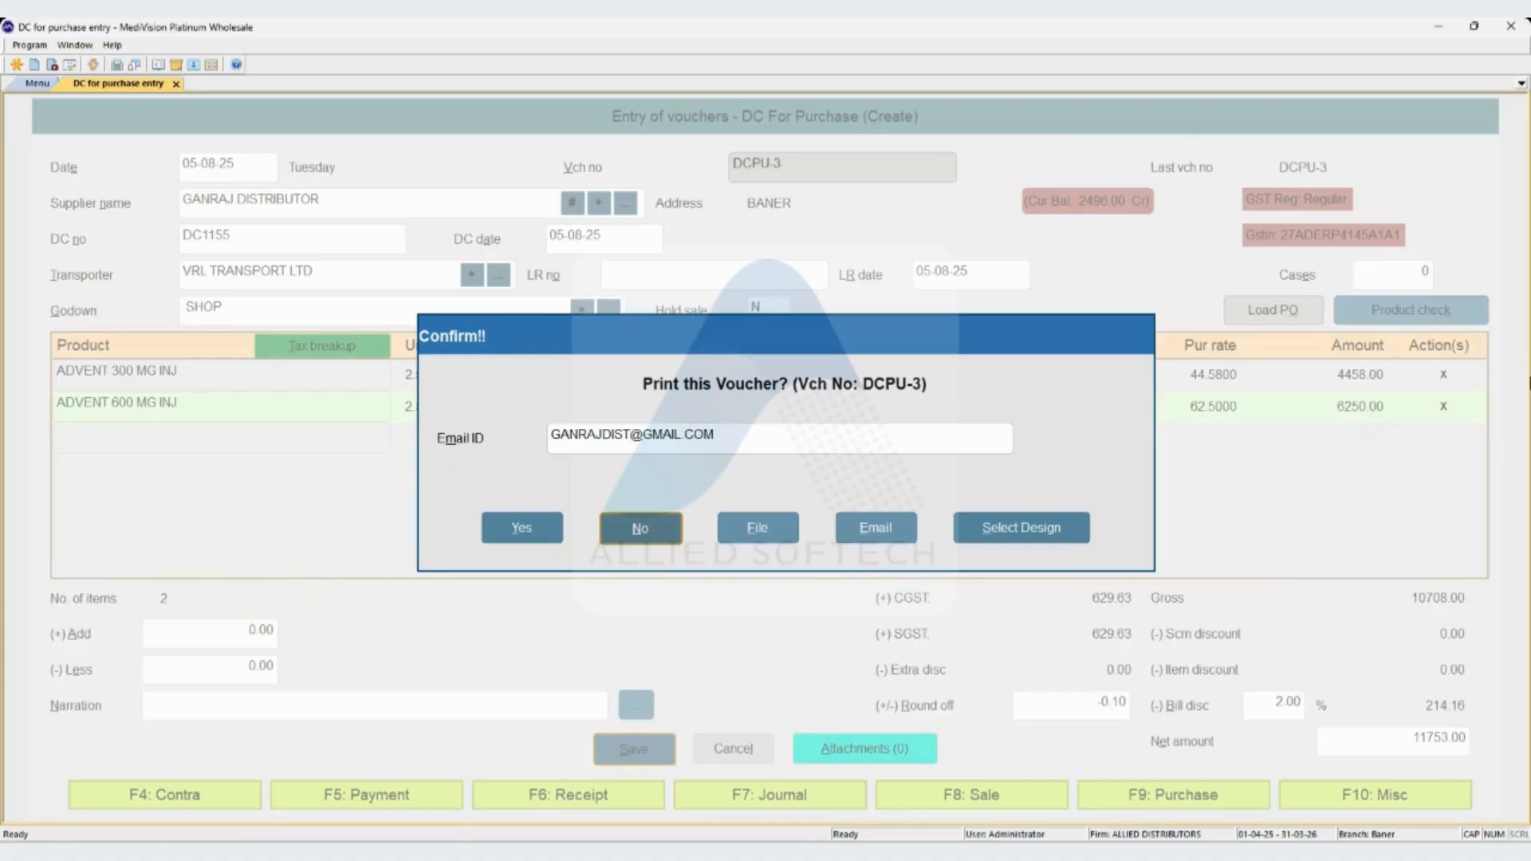
key(Return)
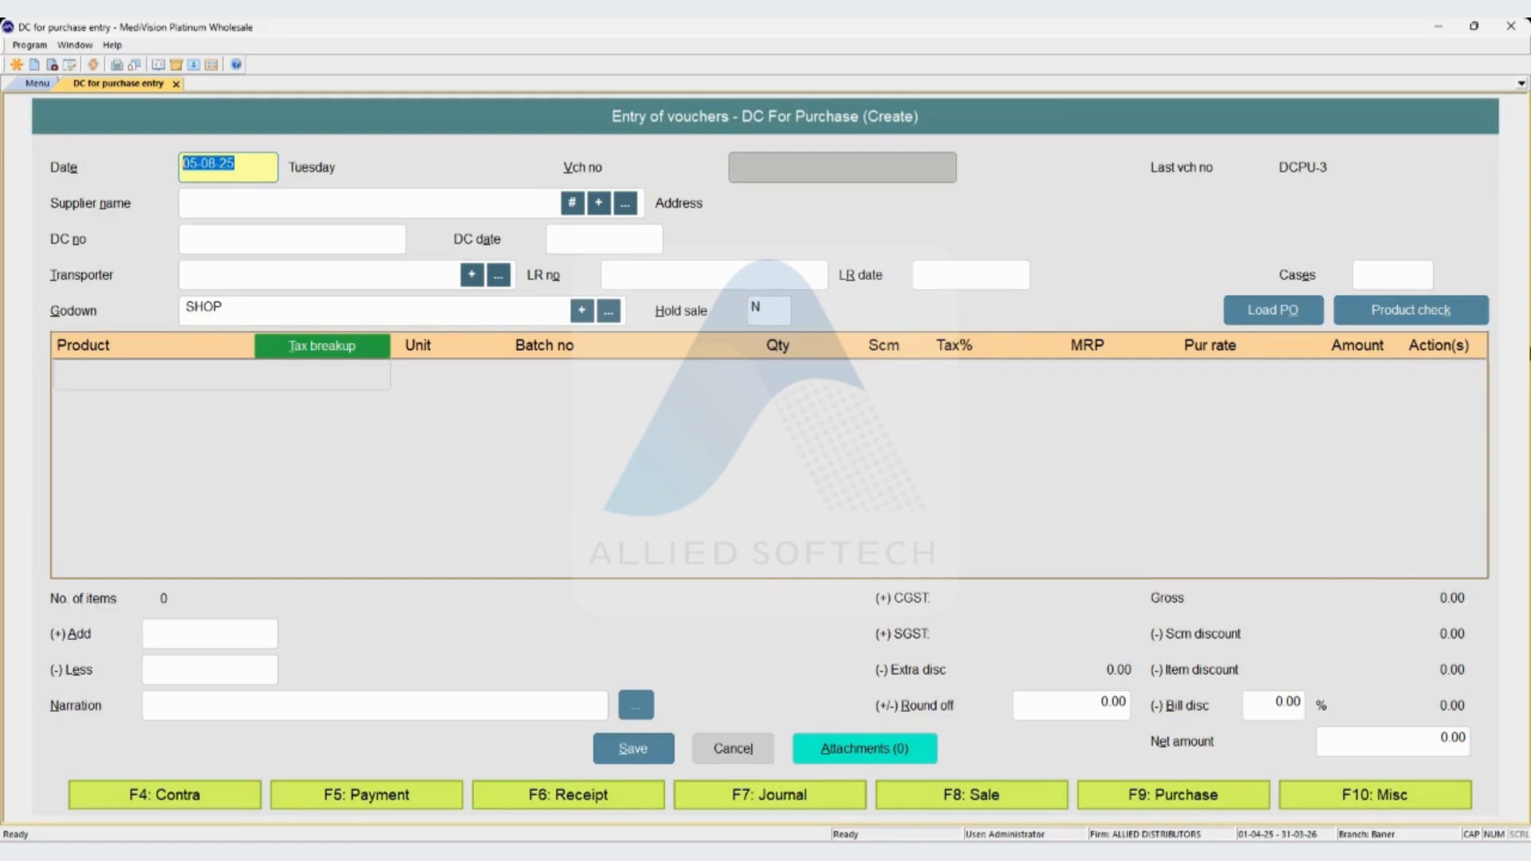
Open the voucher edit options and request Edit / View for DC for purchase vouchers without a voucher number.
key(F12)
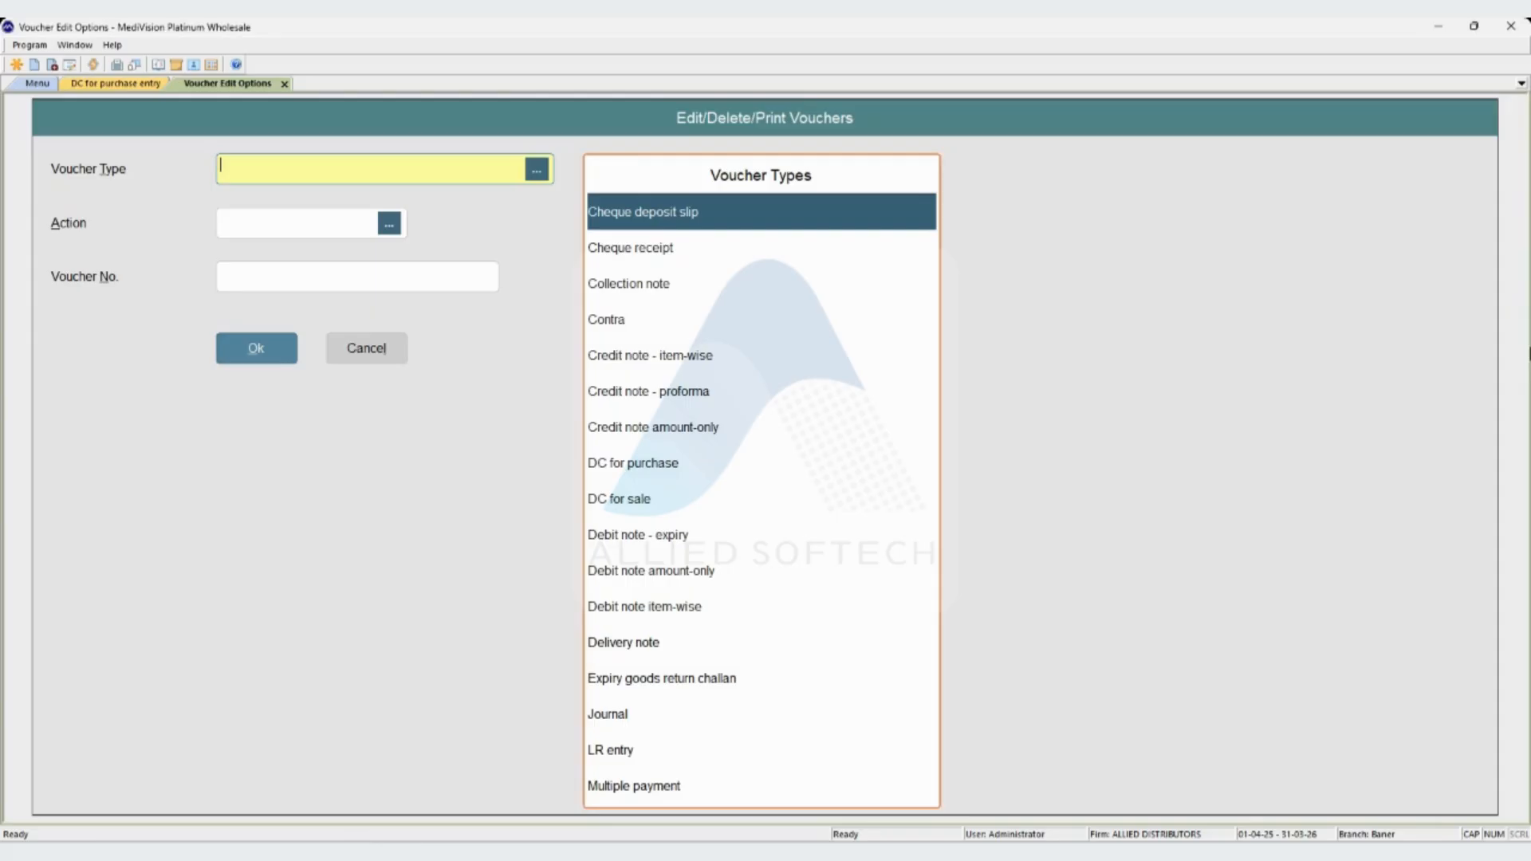
text(DC for purchase)
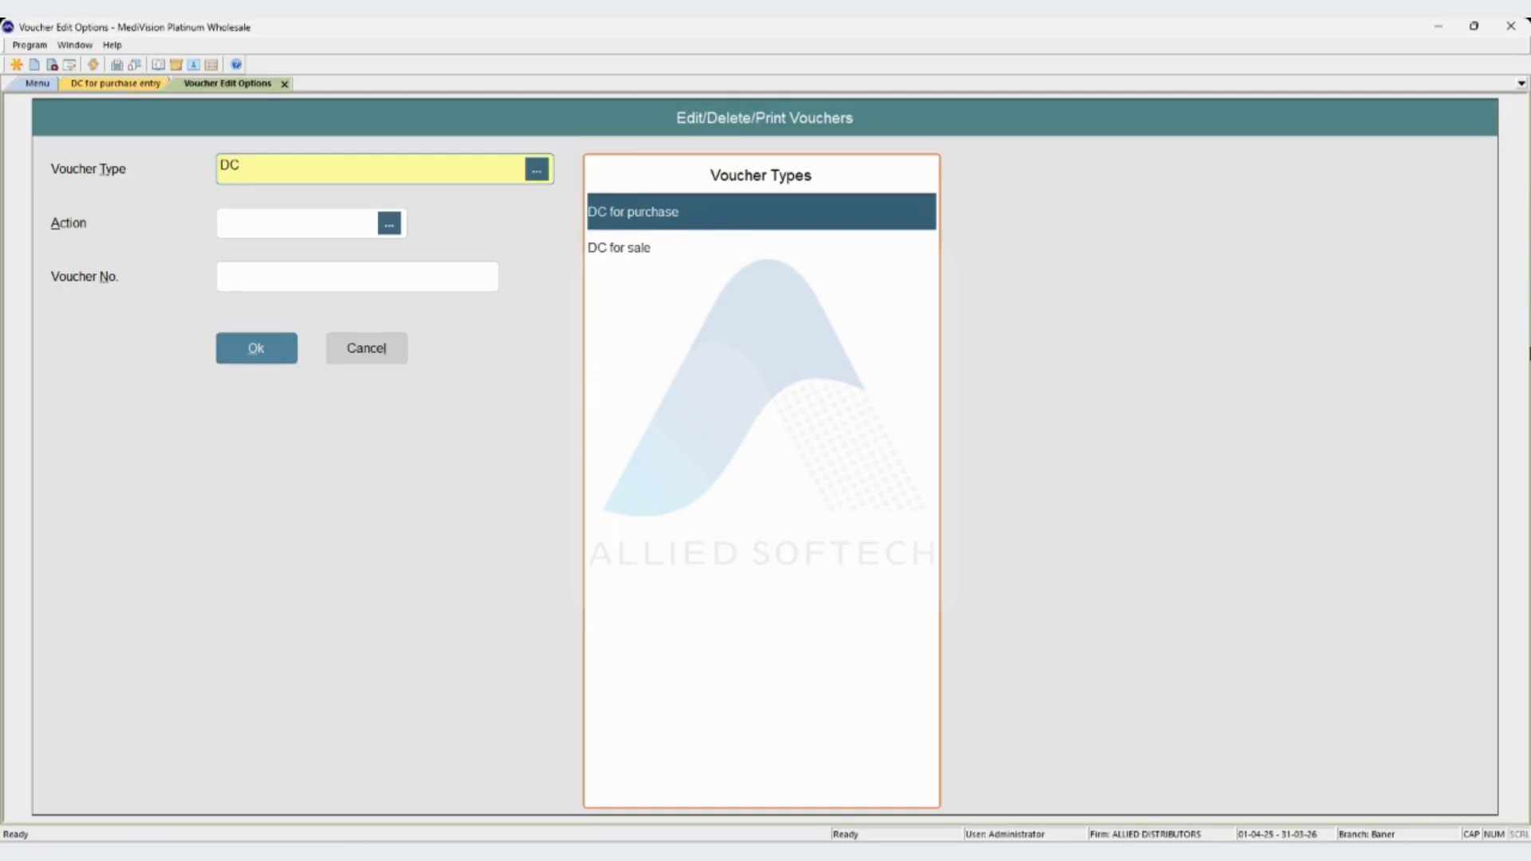
key(Return)
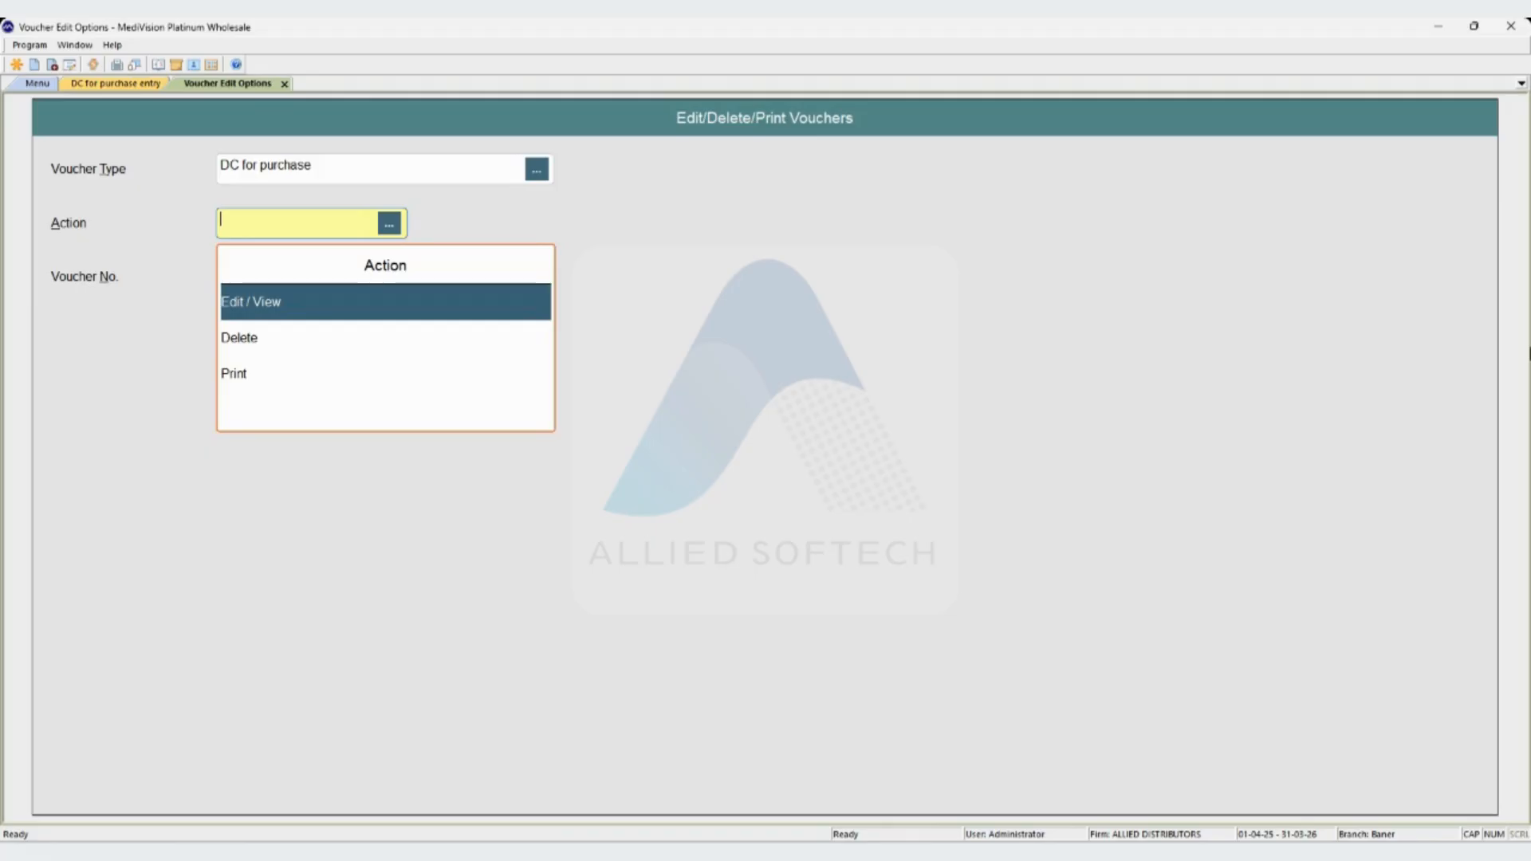
key(Return)
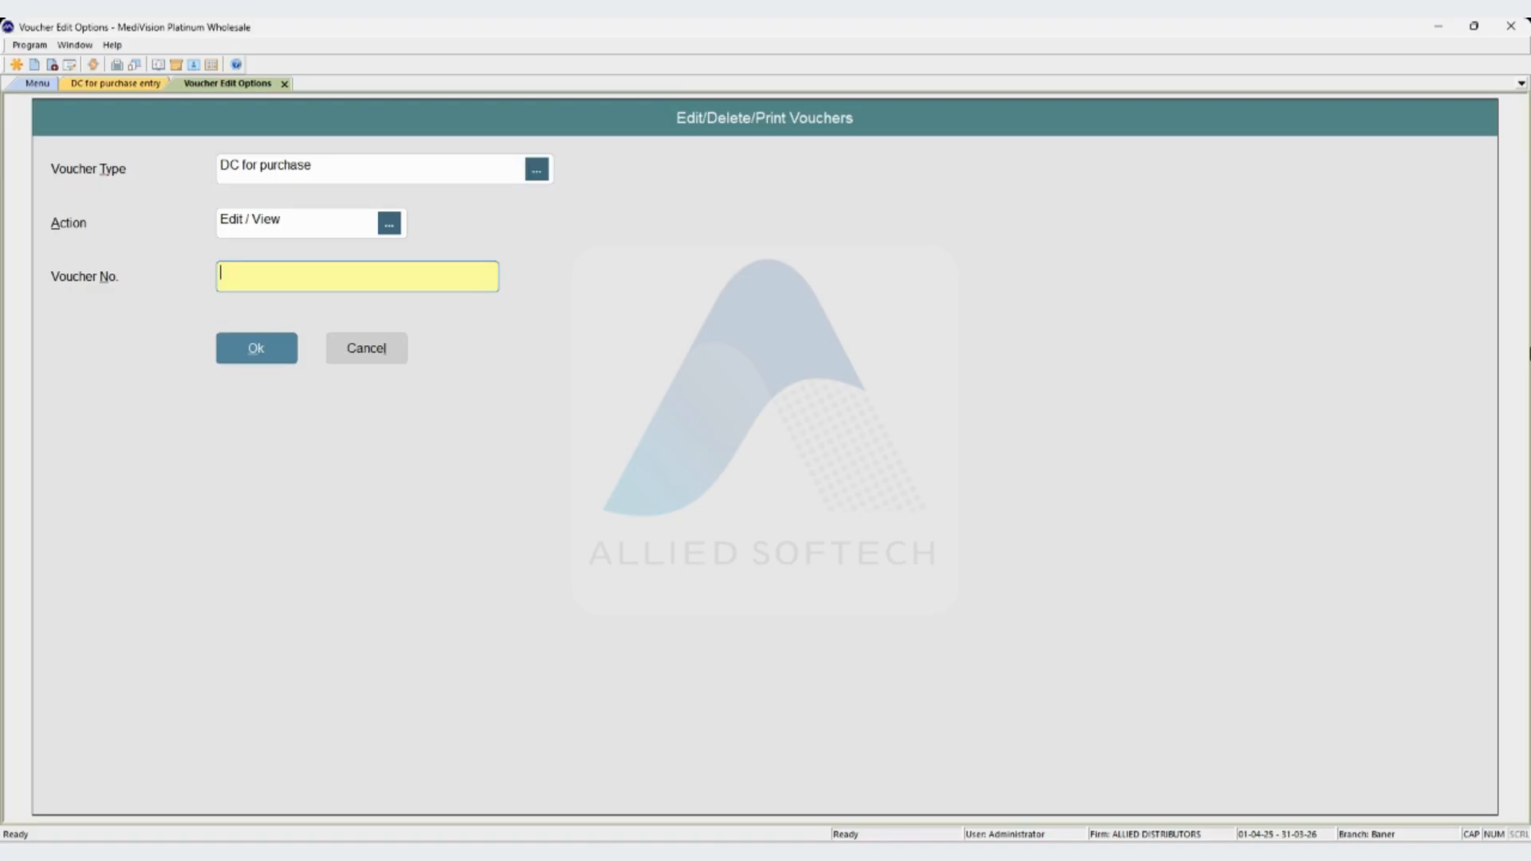
key(Tab)
key(Return)
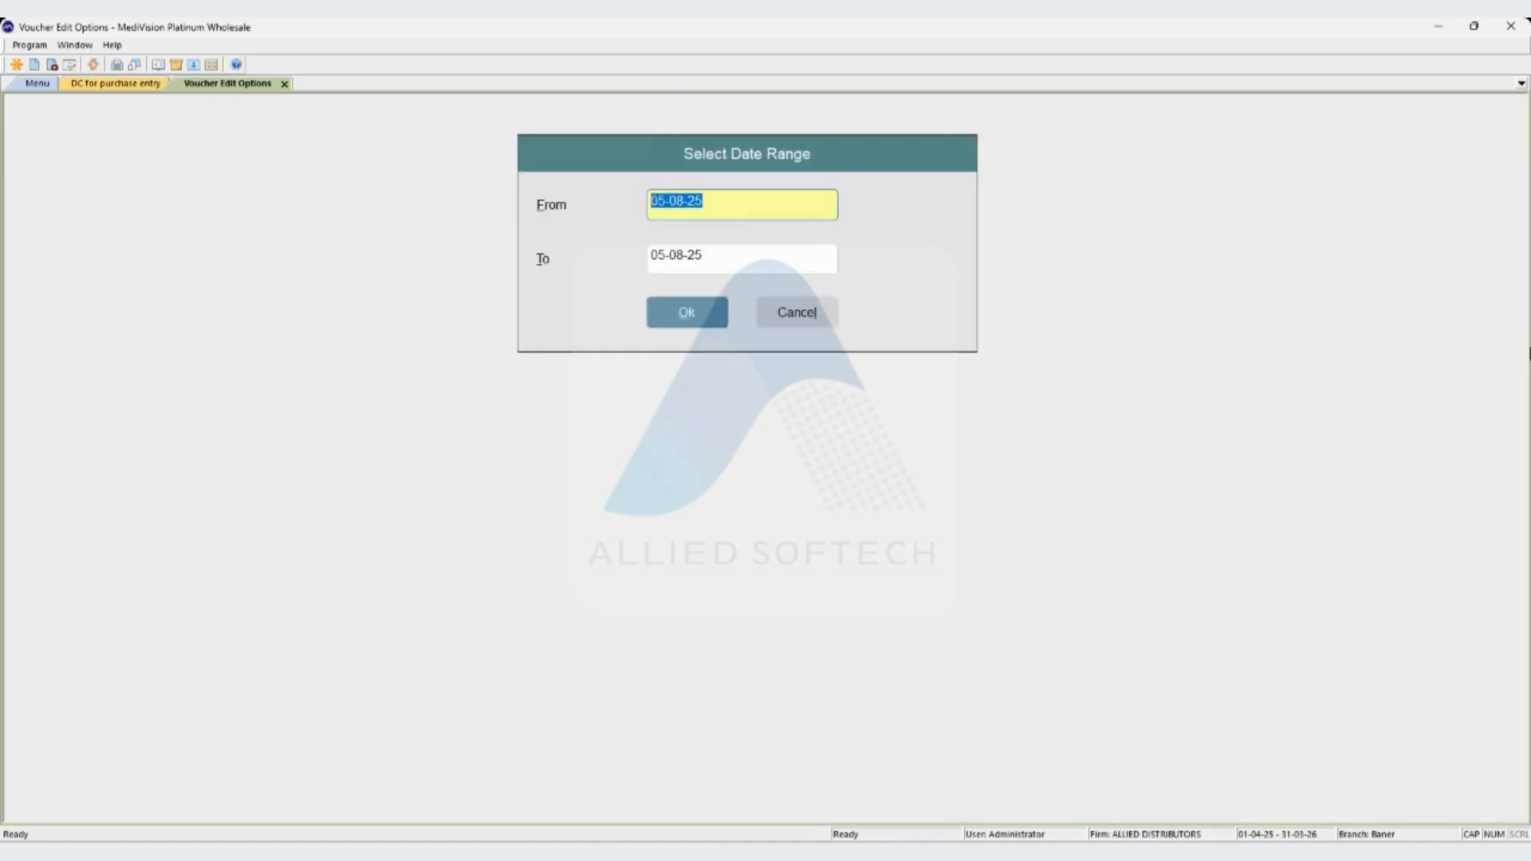
List the DC for purchase vouchers from 05-08-25 to 05-08-25 and open the GANRAJ DISTRIBUTOR voucher for editing.
key(Tab)
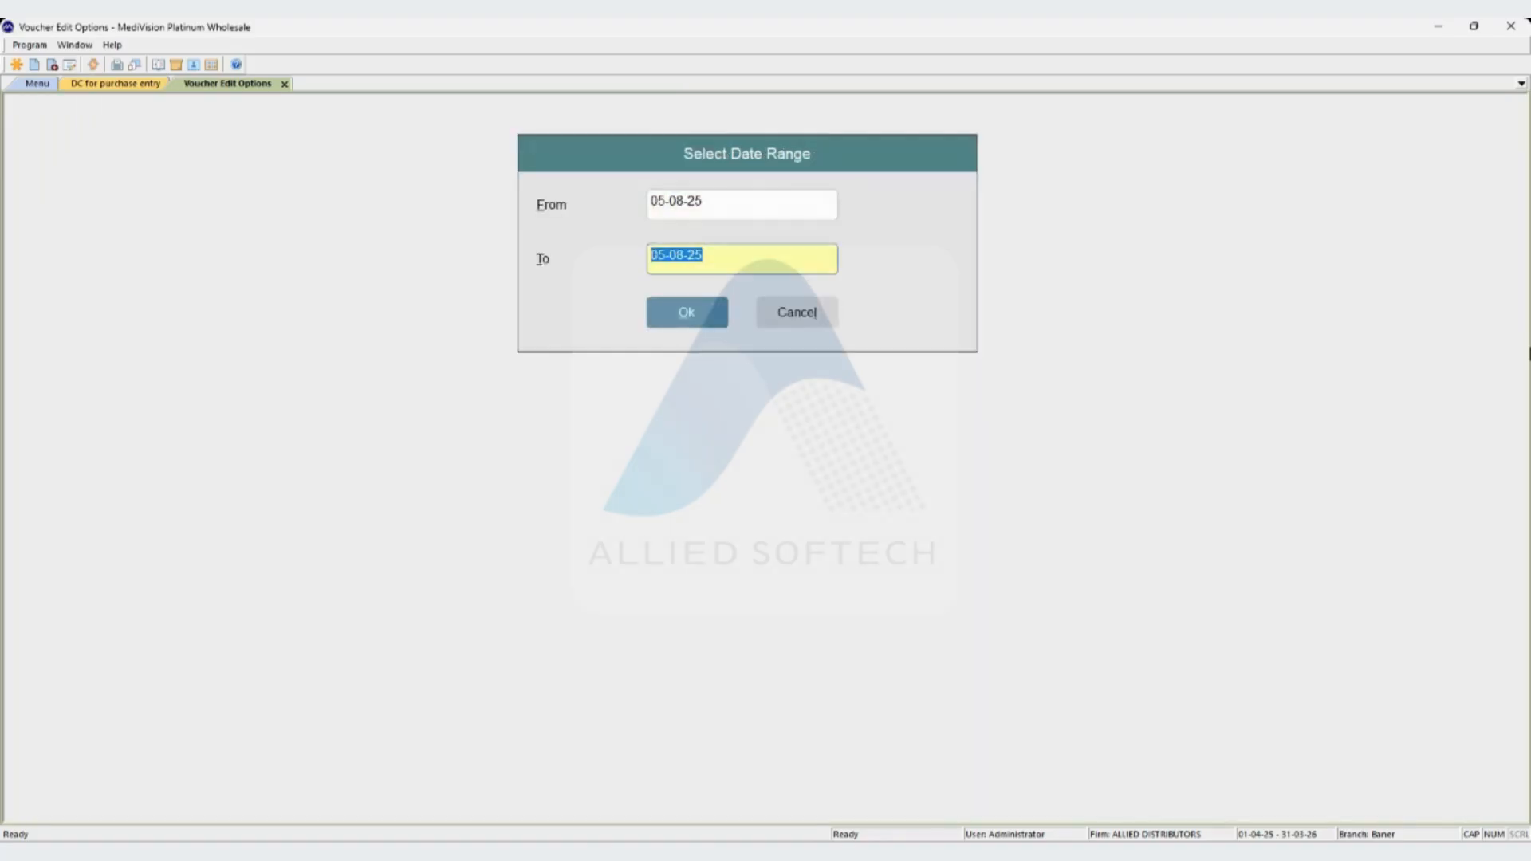
key(Tab)
key(Return)
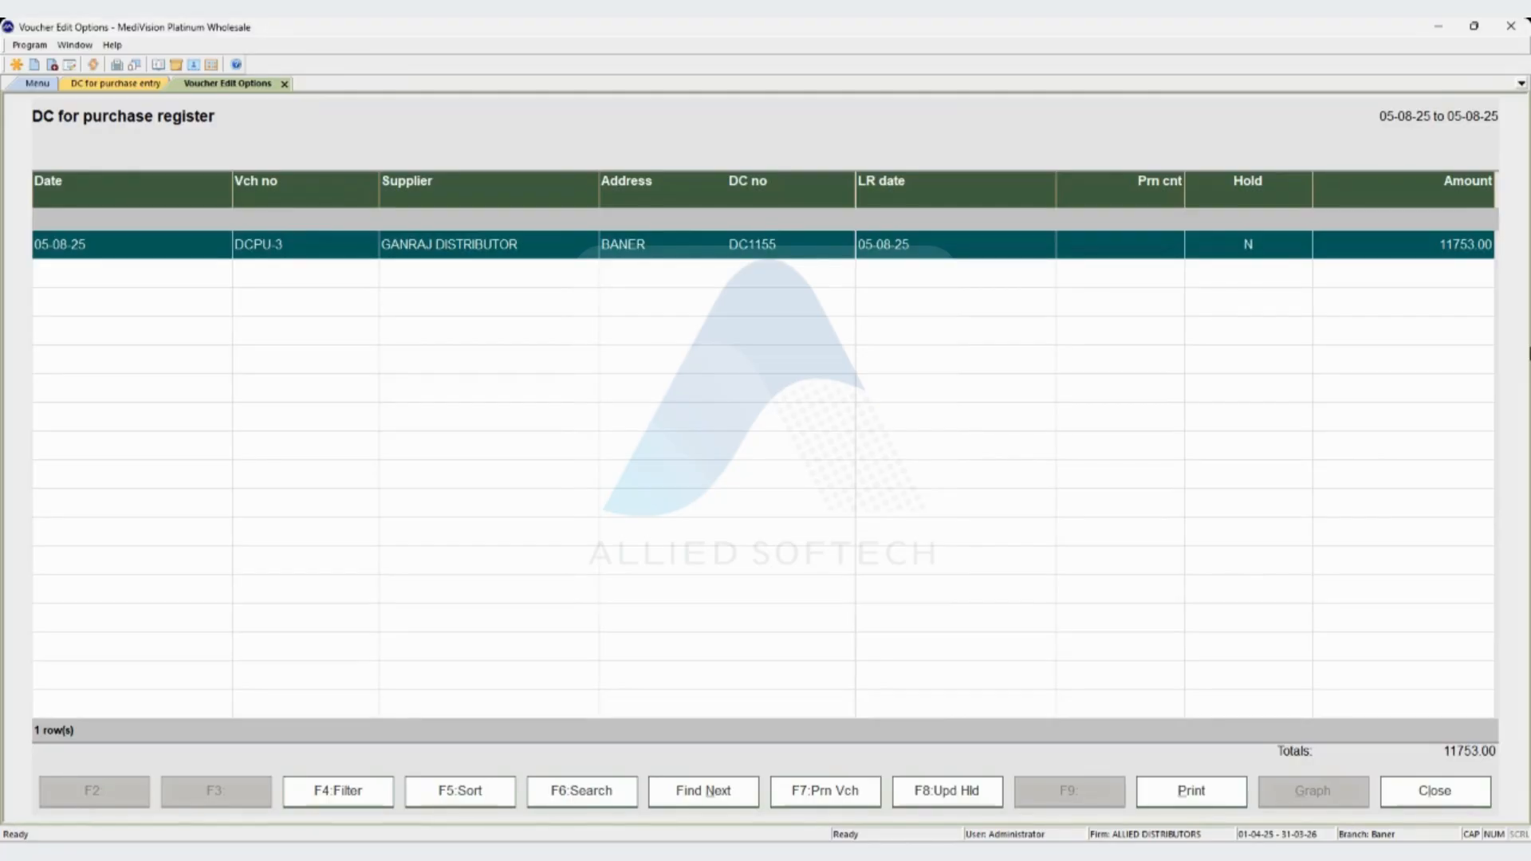
key(Return)
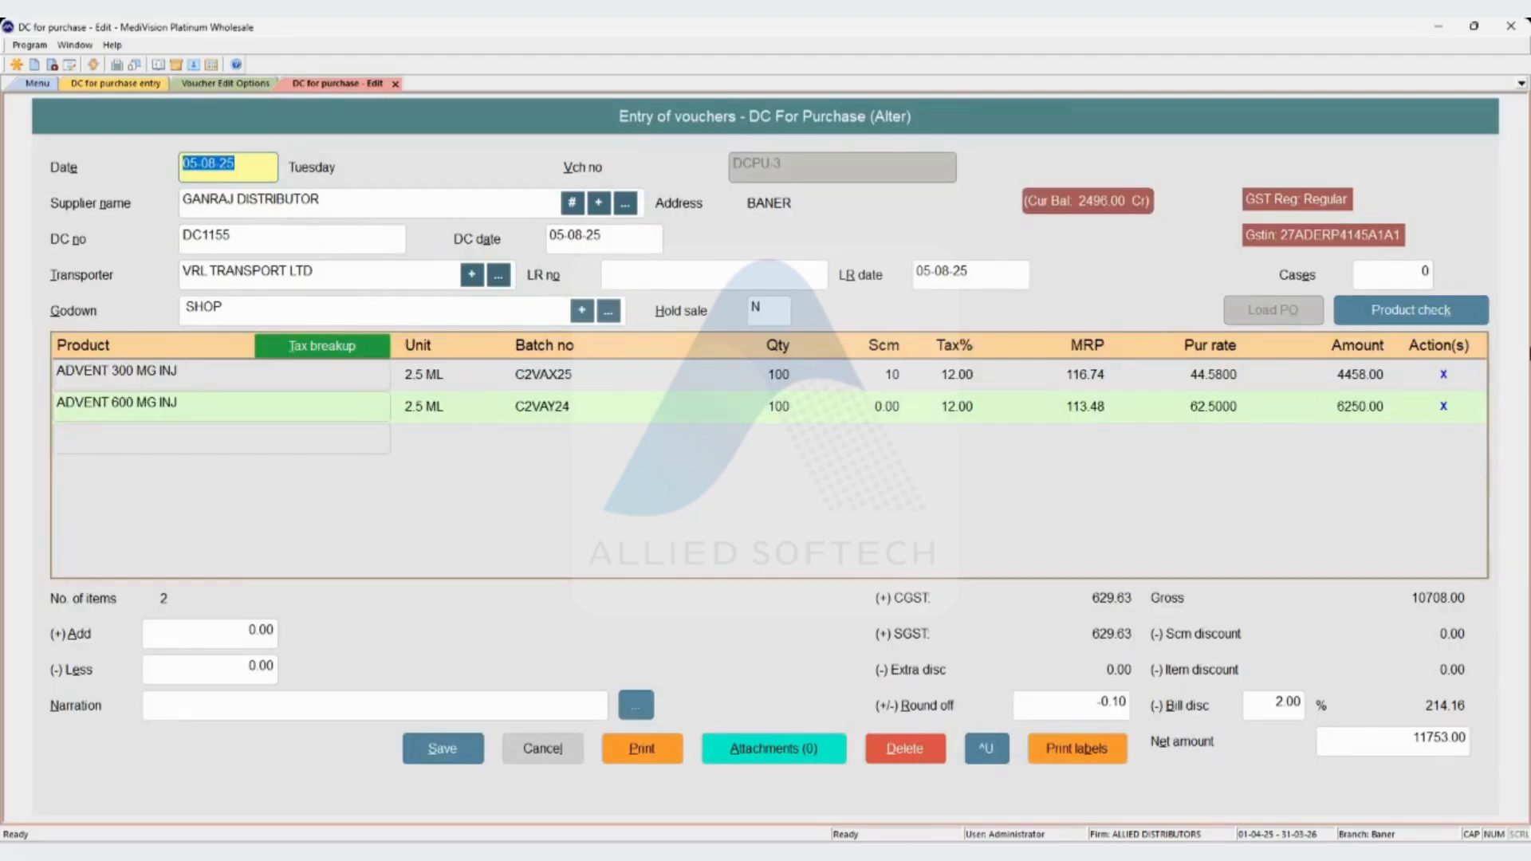
Keep the voucher's header details and delete the ADVENT 600 MG INJ row from the product list.
key(Return)
key(Return)
key(Return)
key(Return)
key(Return)
key(Return)
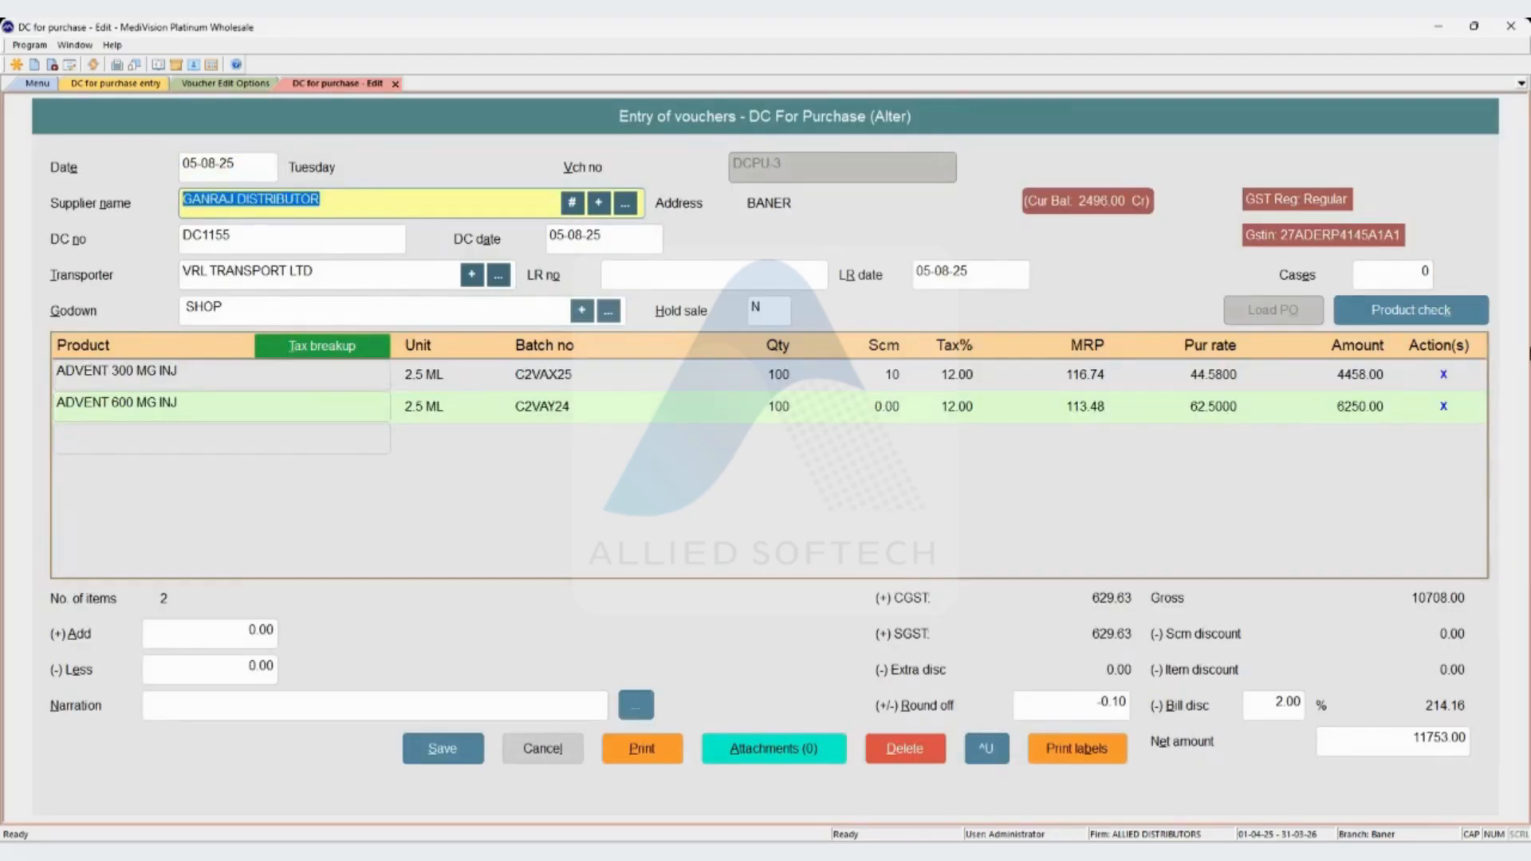
key(Return)
key(Return)
key(Return)
key(Return)
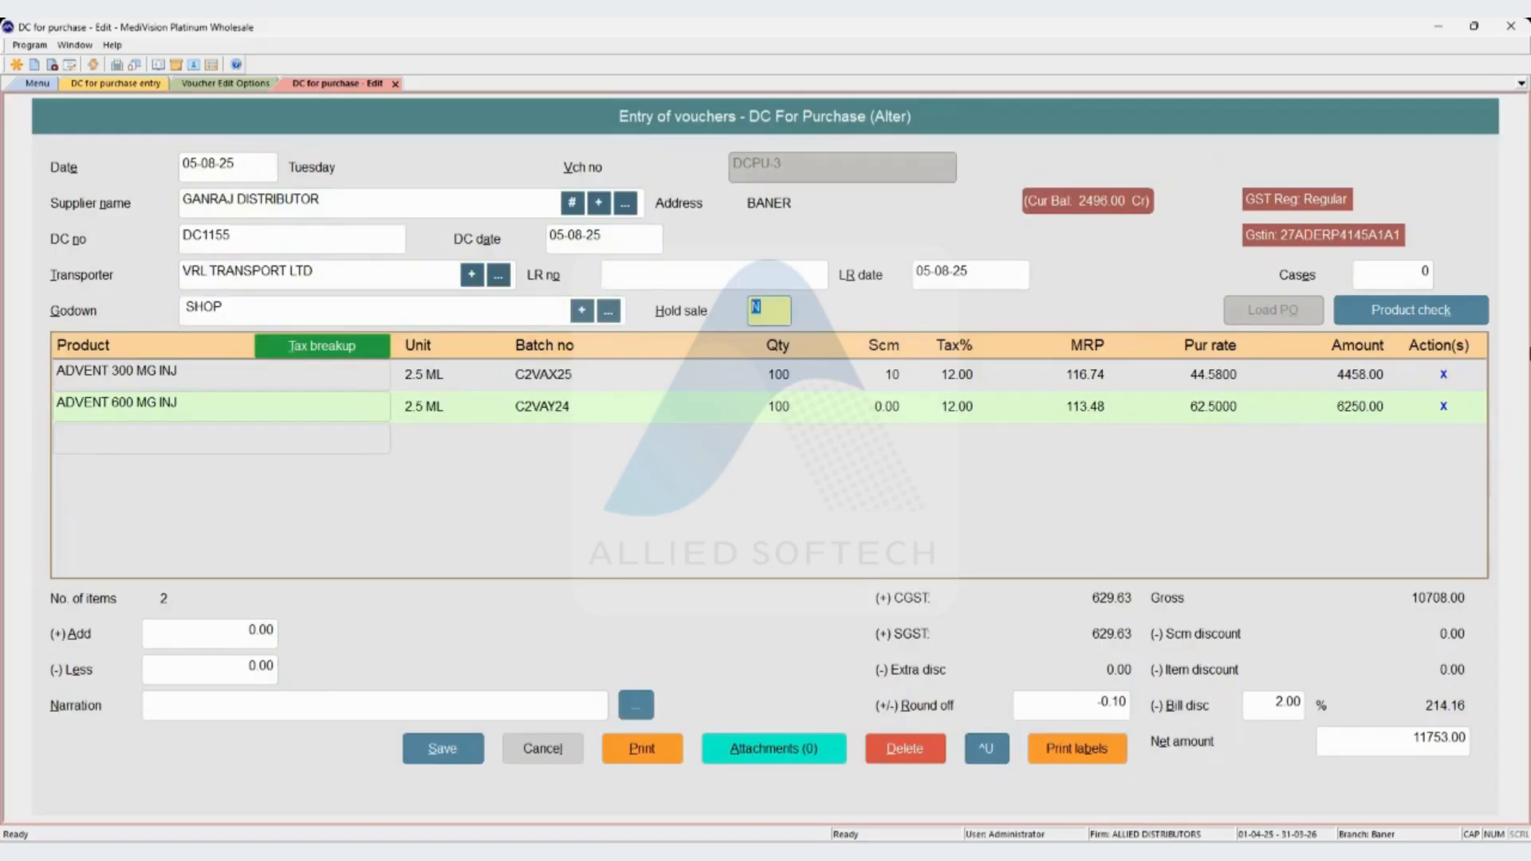
key(Up)
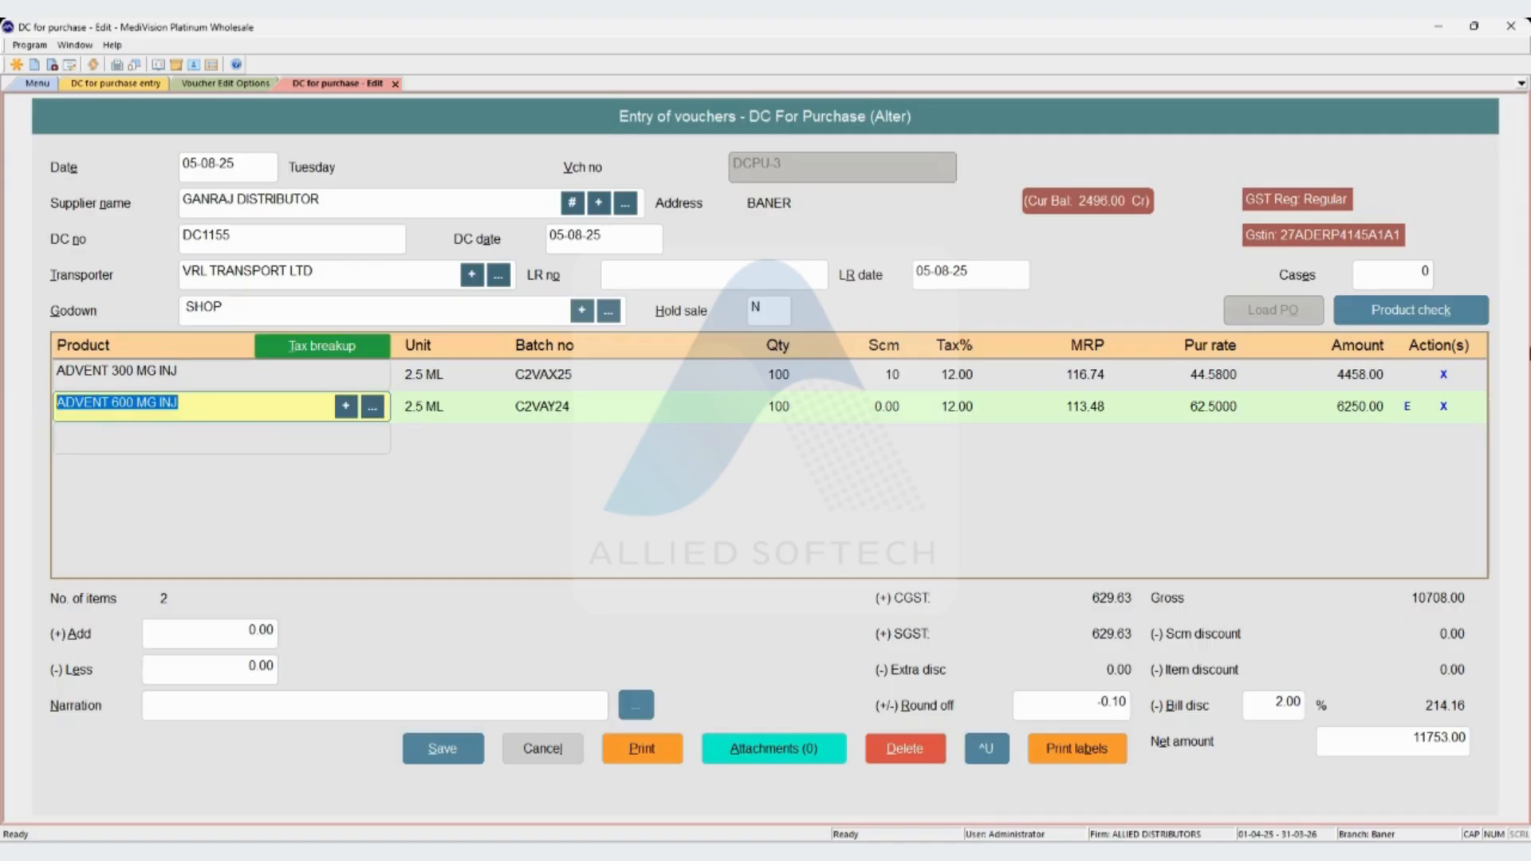
key(alt+d)
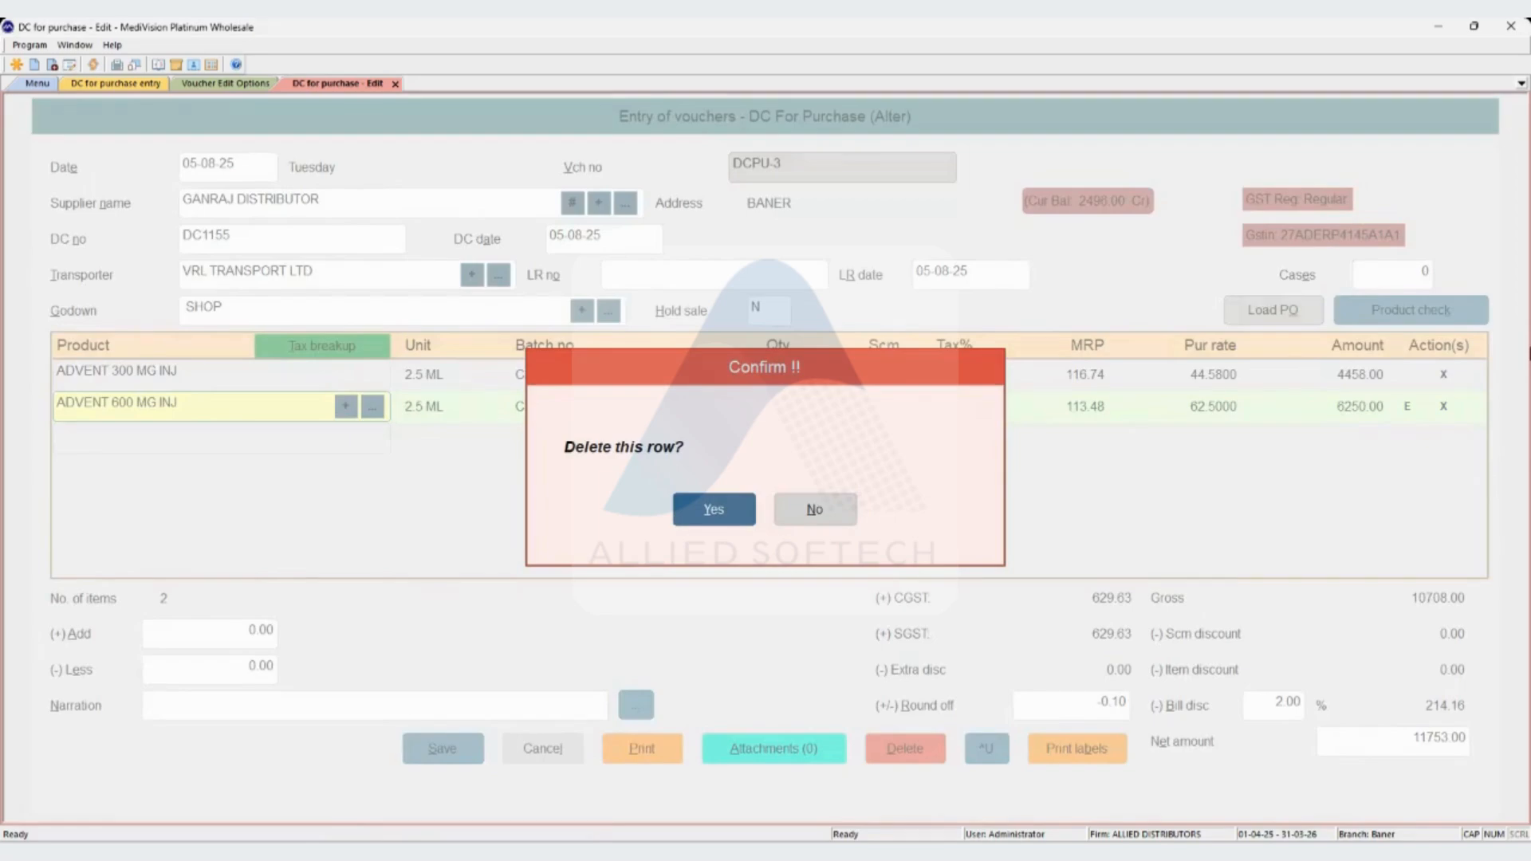
key(Return)
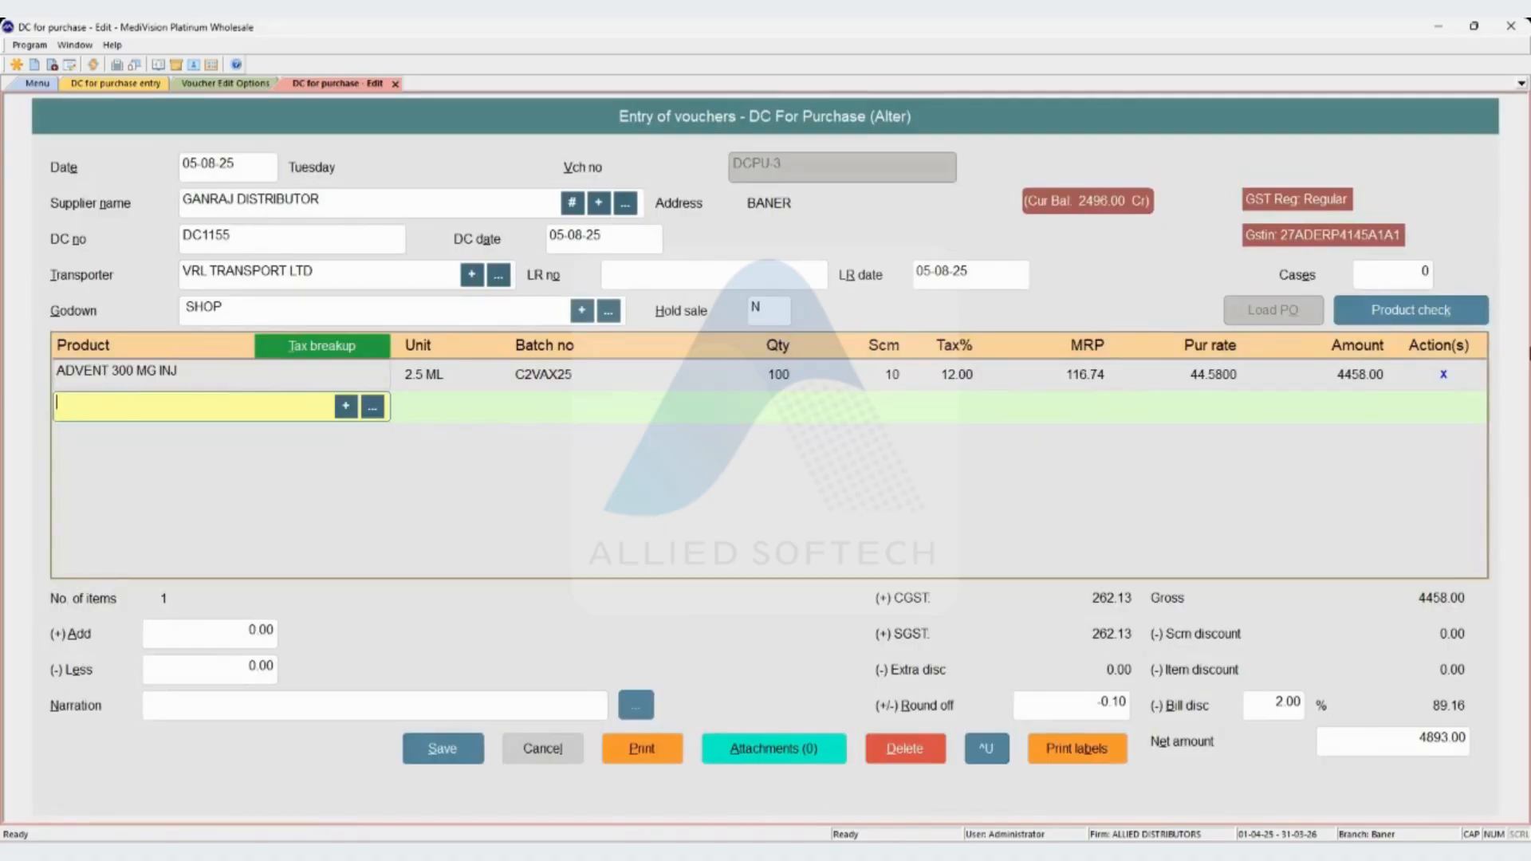
Open the ADVENT 300 MG INJ row's product details and go through its quantity, batch, rate and scheme fields without changes.
key(Up)
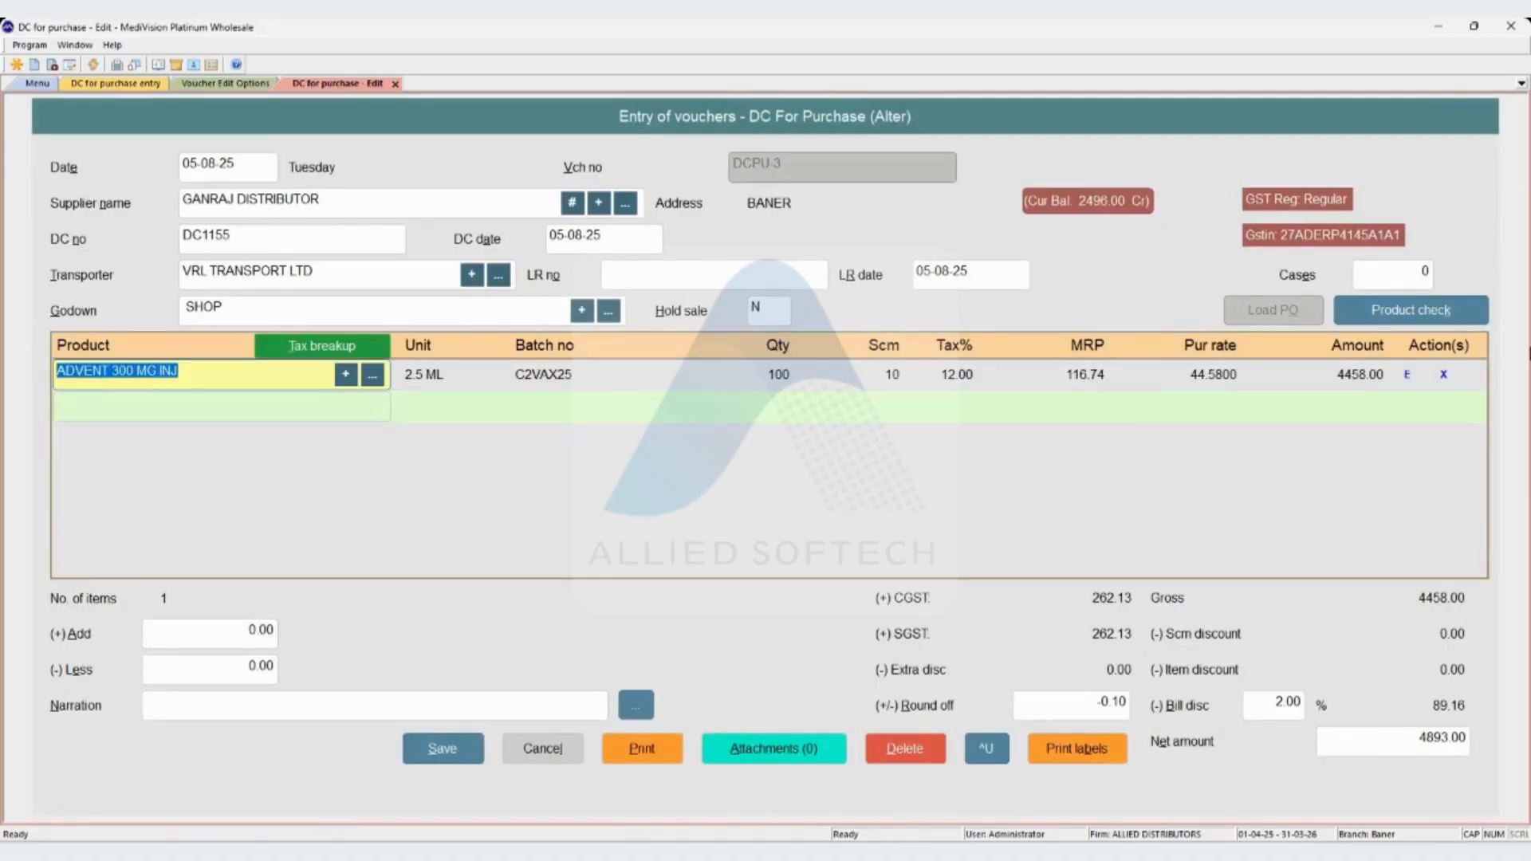
key(Return)
key(Return)
key(Return)
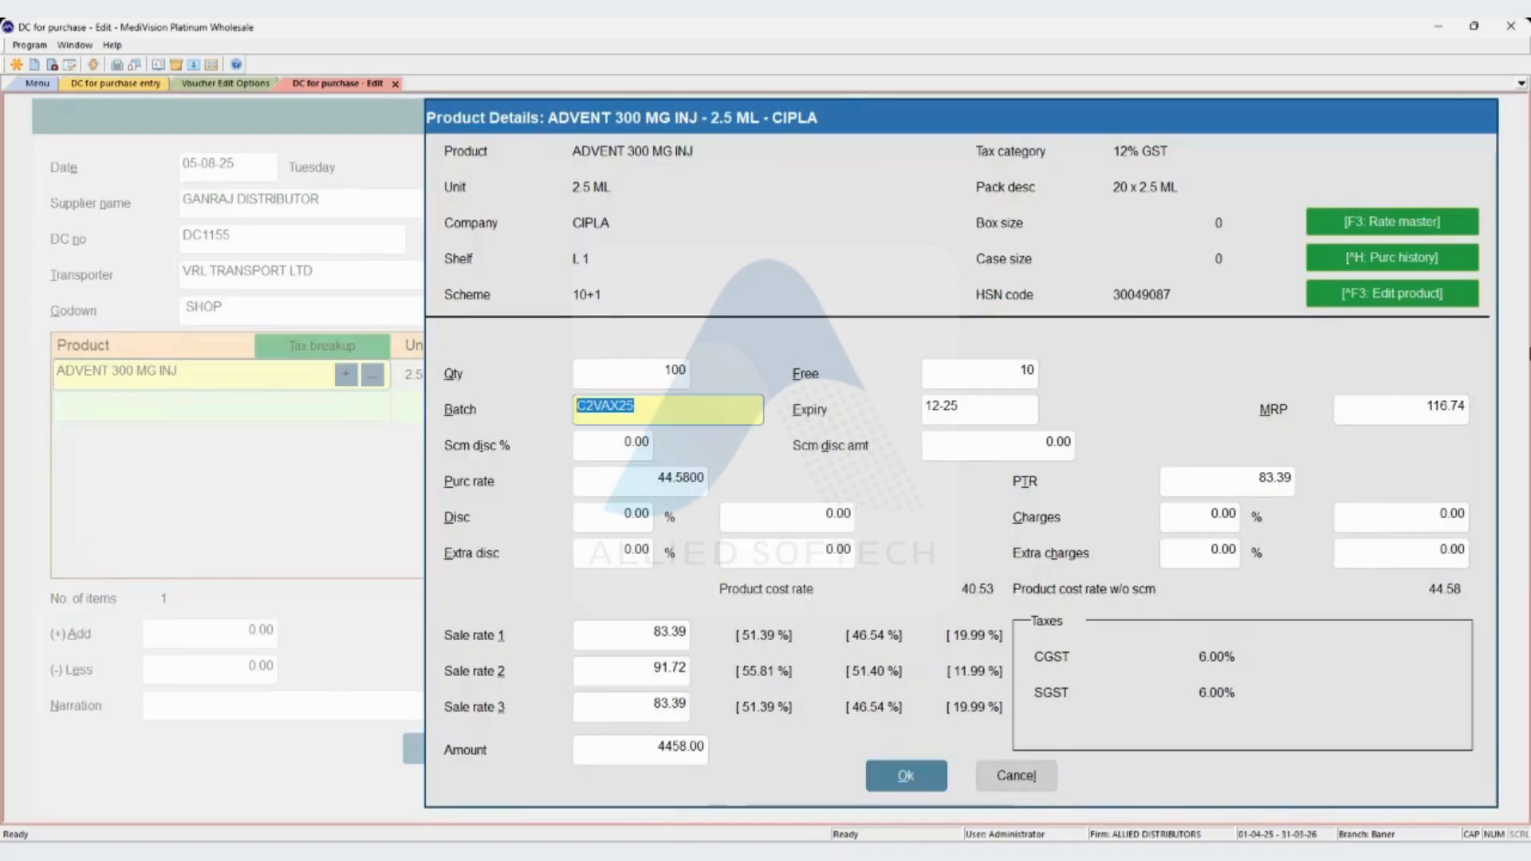
key(Return)
key(Return)
key(Return)
key(Return)
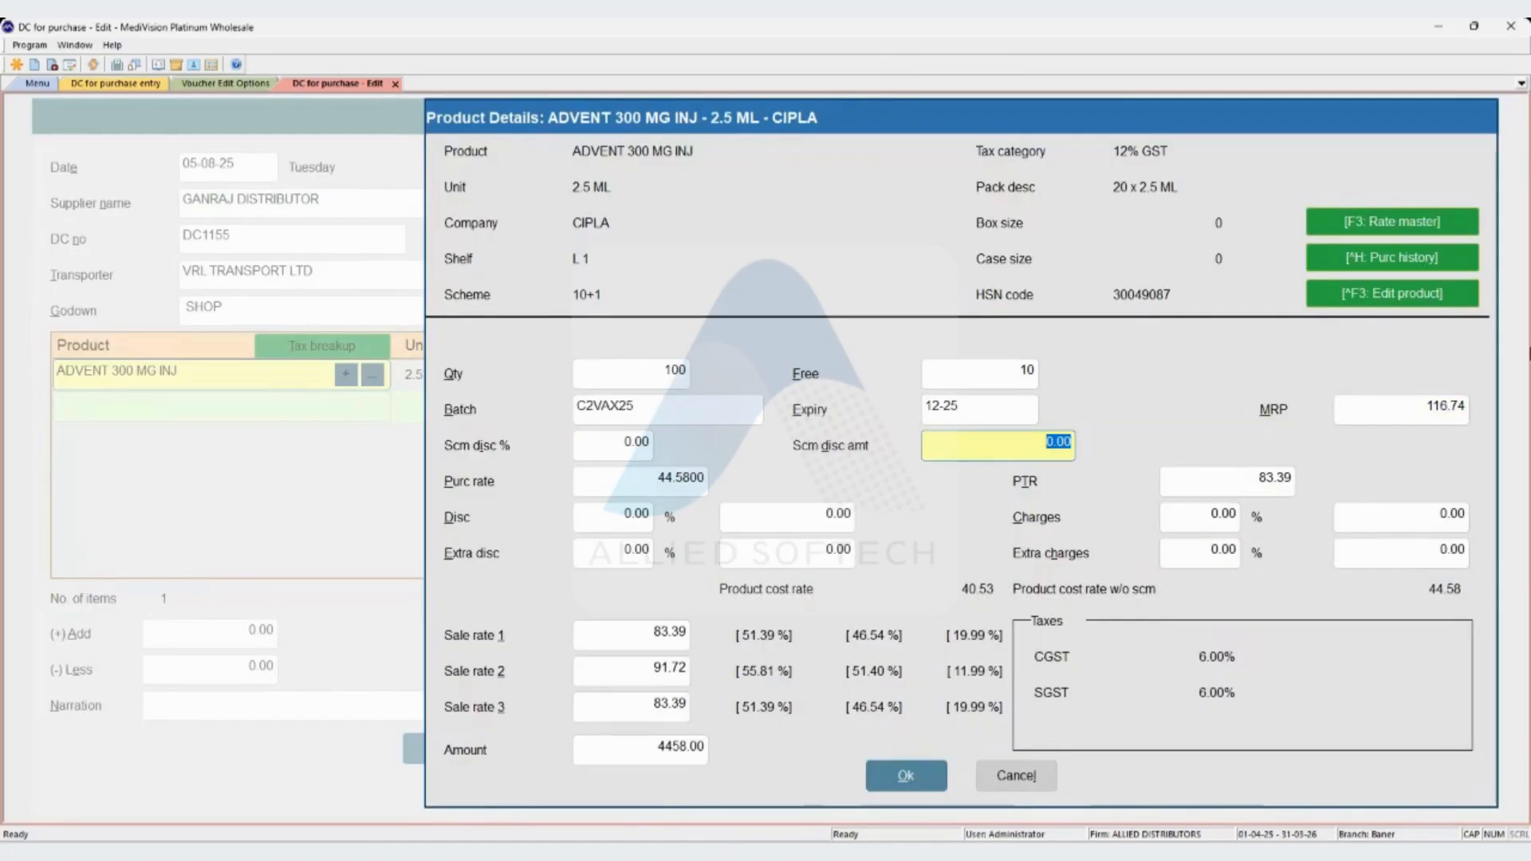
key(Return)
key(Return)
key(Return)
key(Return)
key(Return)
key(Return)
key(Return)
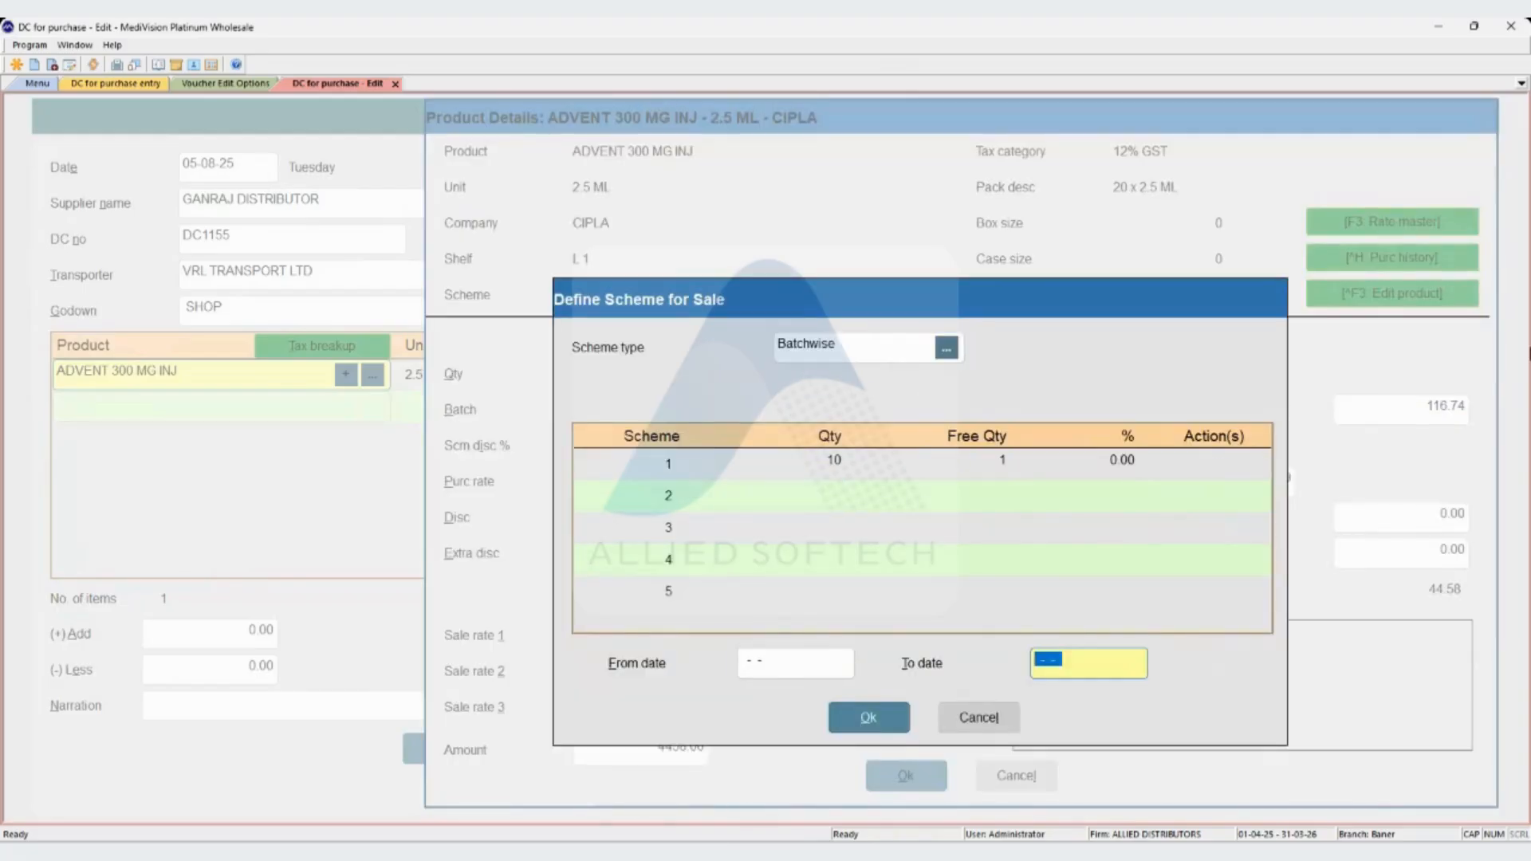
Accept the Batchwise 10+1 sale scheme with blank dates and confirm the ADVENT 300 MG INJ details.
key(Return)
key(Return)
key(Return)
key(Return)
key(Return)
key(Return)
key(Return)
key(Return)
key(Return)
key(Return)
key(Return)
key(Return)
key(Return)
key(Return)
key(Return)
key(Return)
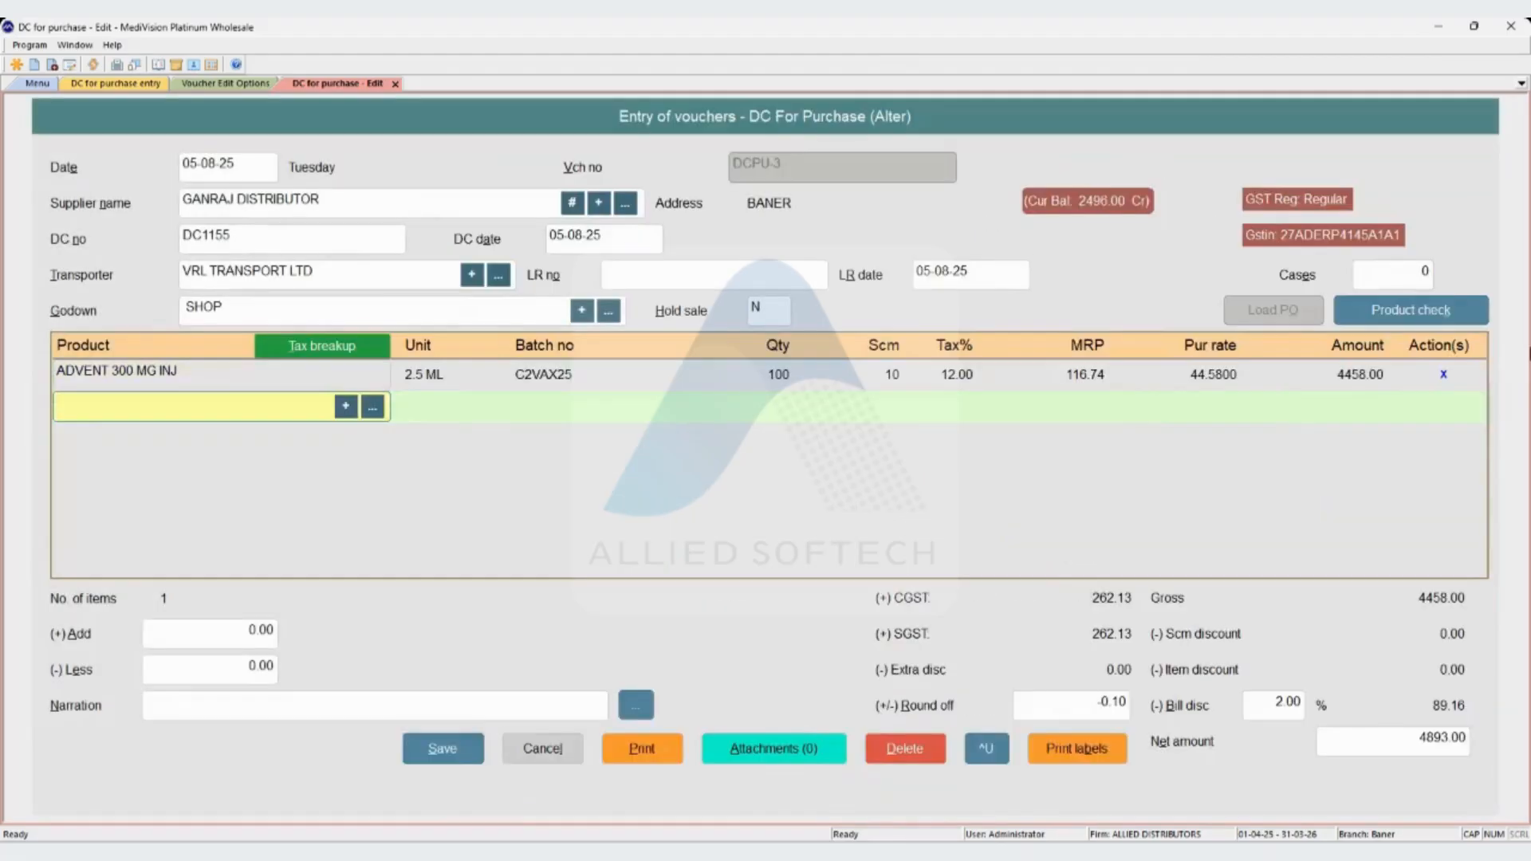
Leave the add, less, discount and narration fields as they are and quit the voucher without saving.
key(Return)
key(Return)
key(Return)
key(Return)
key(Return)
key(Return)
key(Return)
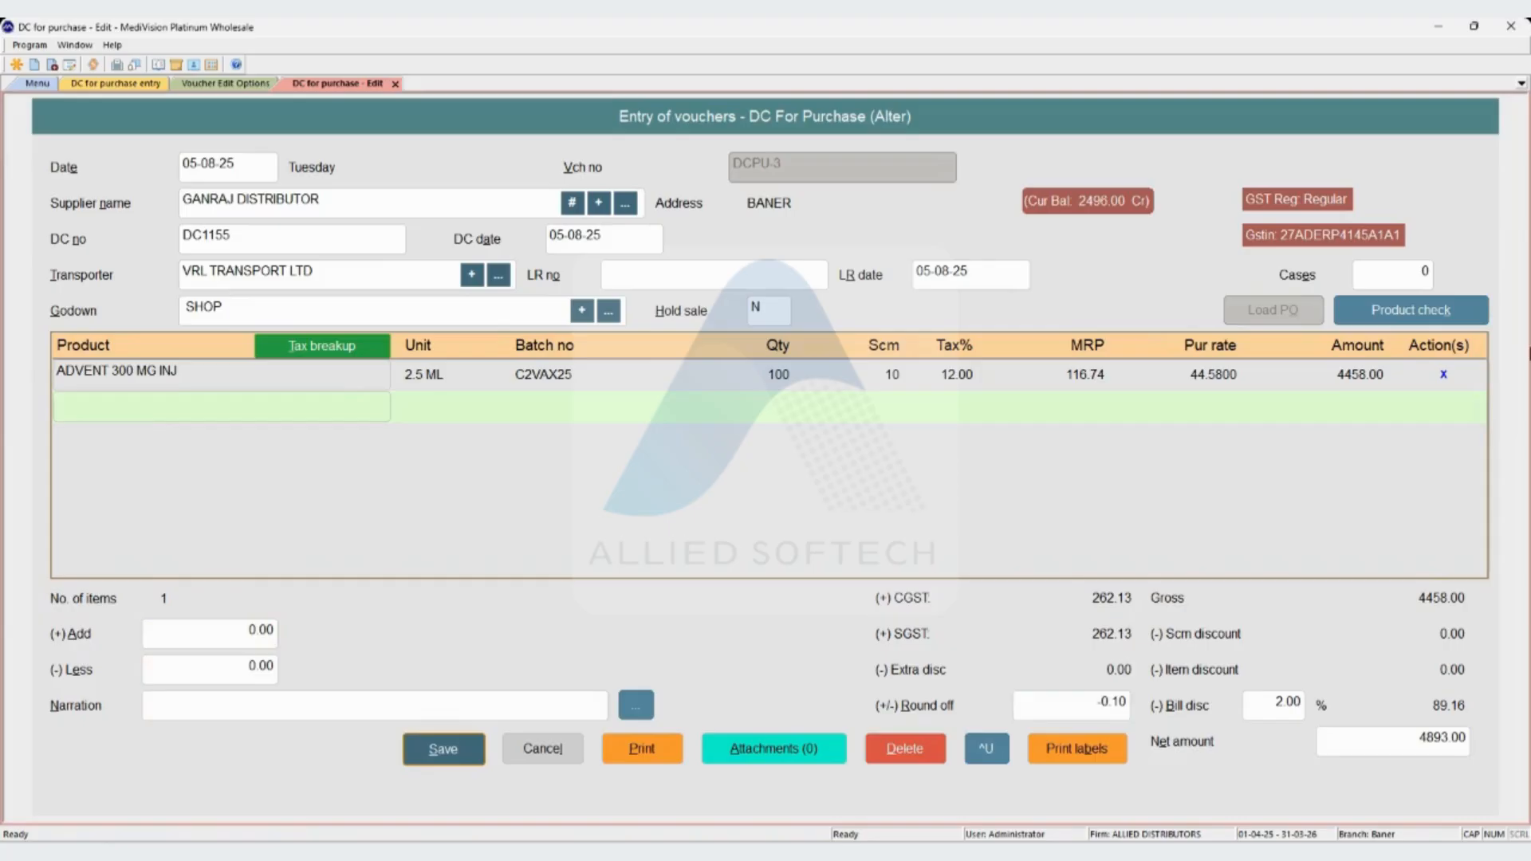
key(Escape)
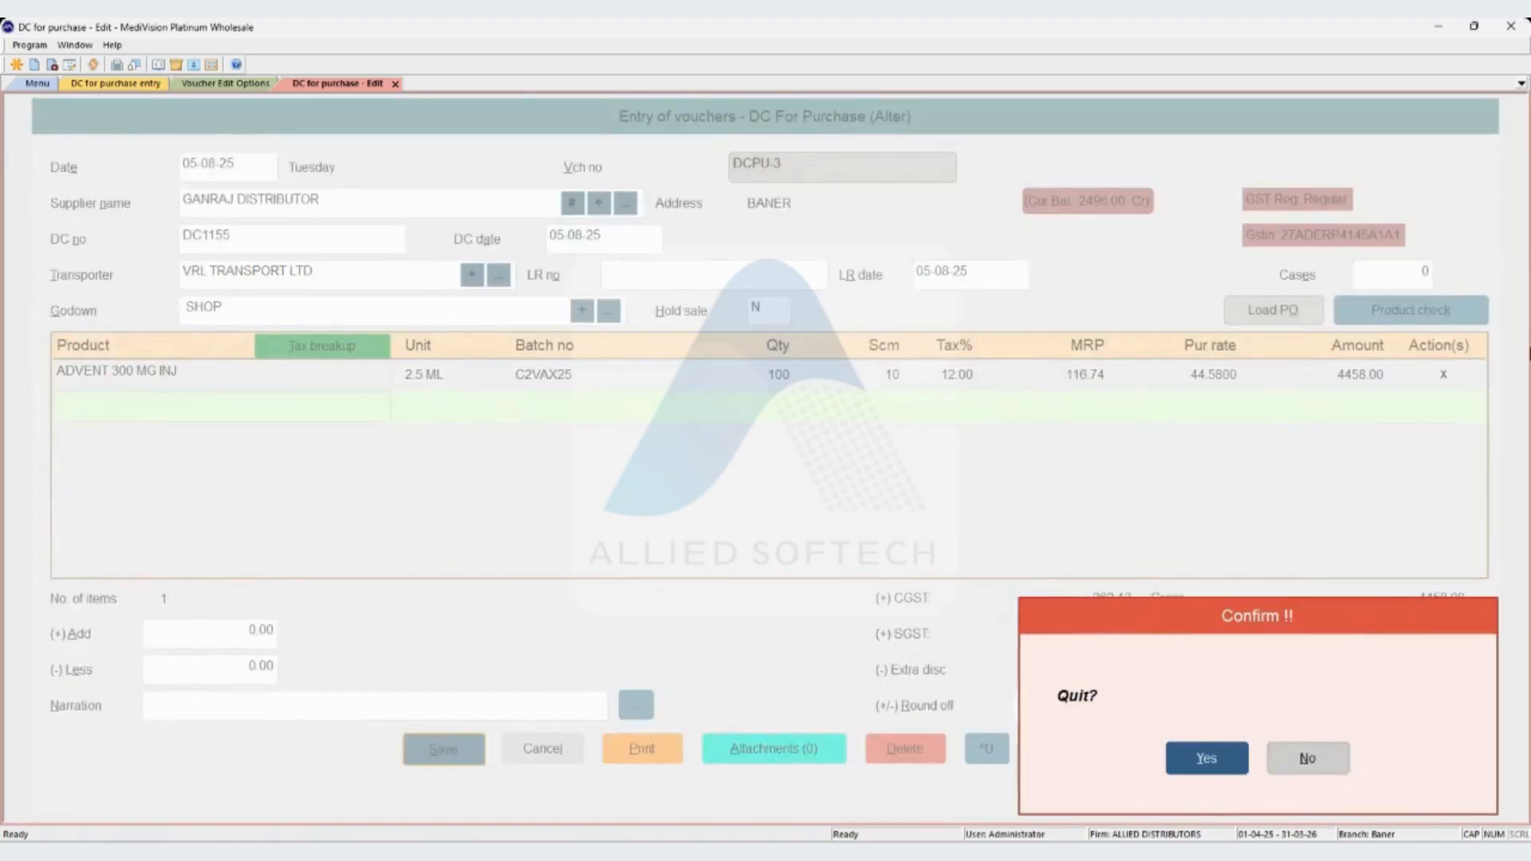
key(Return)
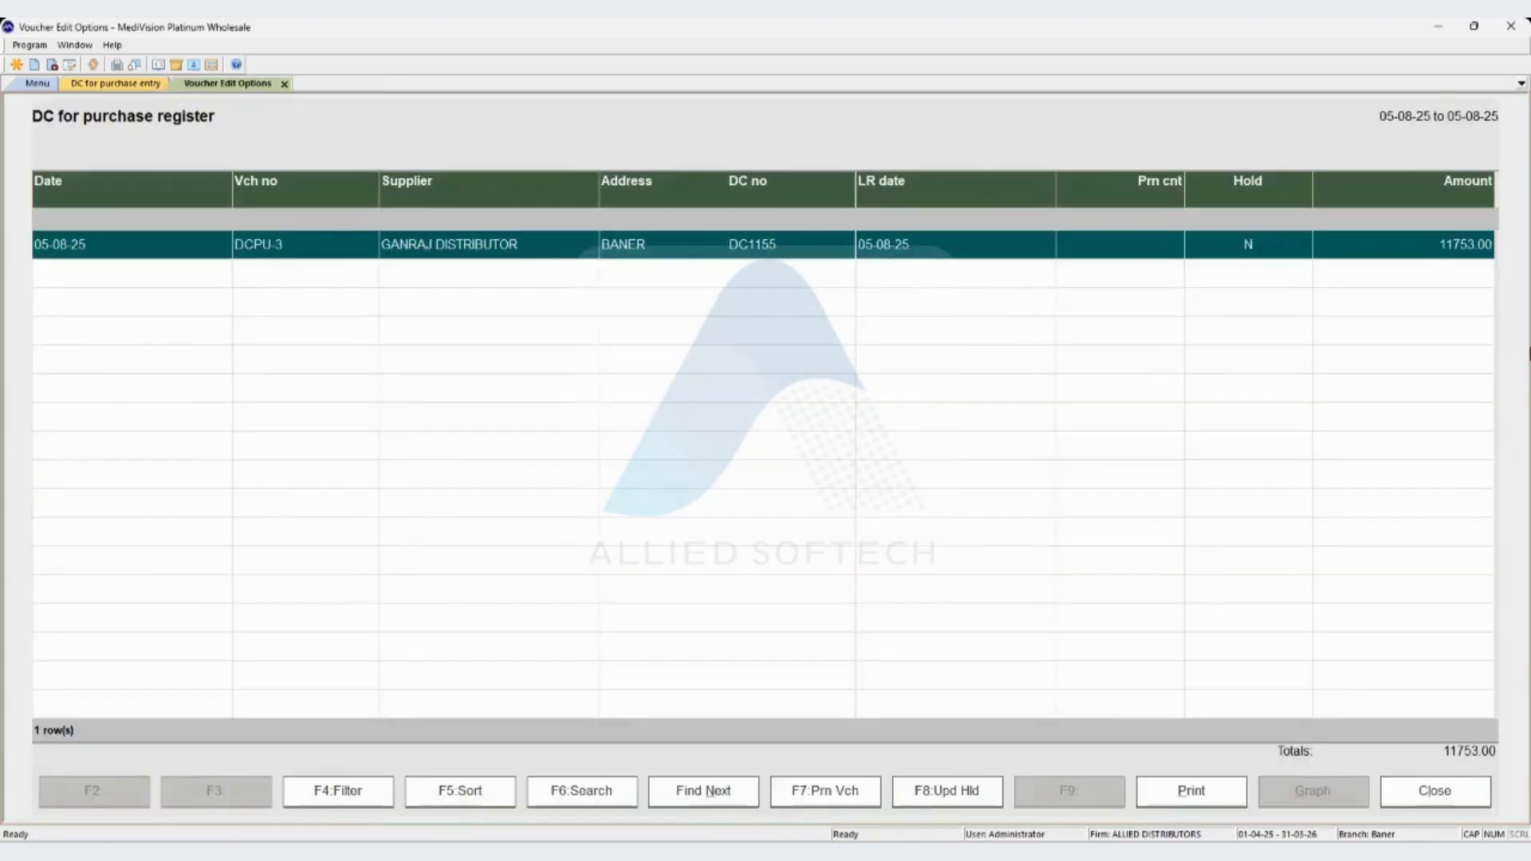
Reopen the GANRAJ DISTRIBUTOR voucher from the register and request deletion of the entire entry, declining the confirmation.
key(Return)
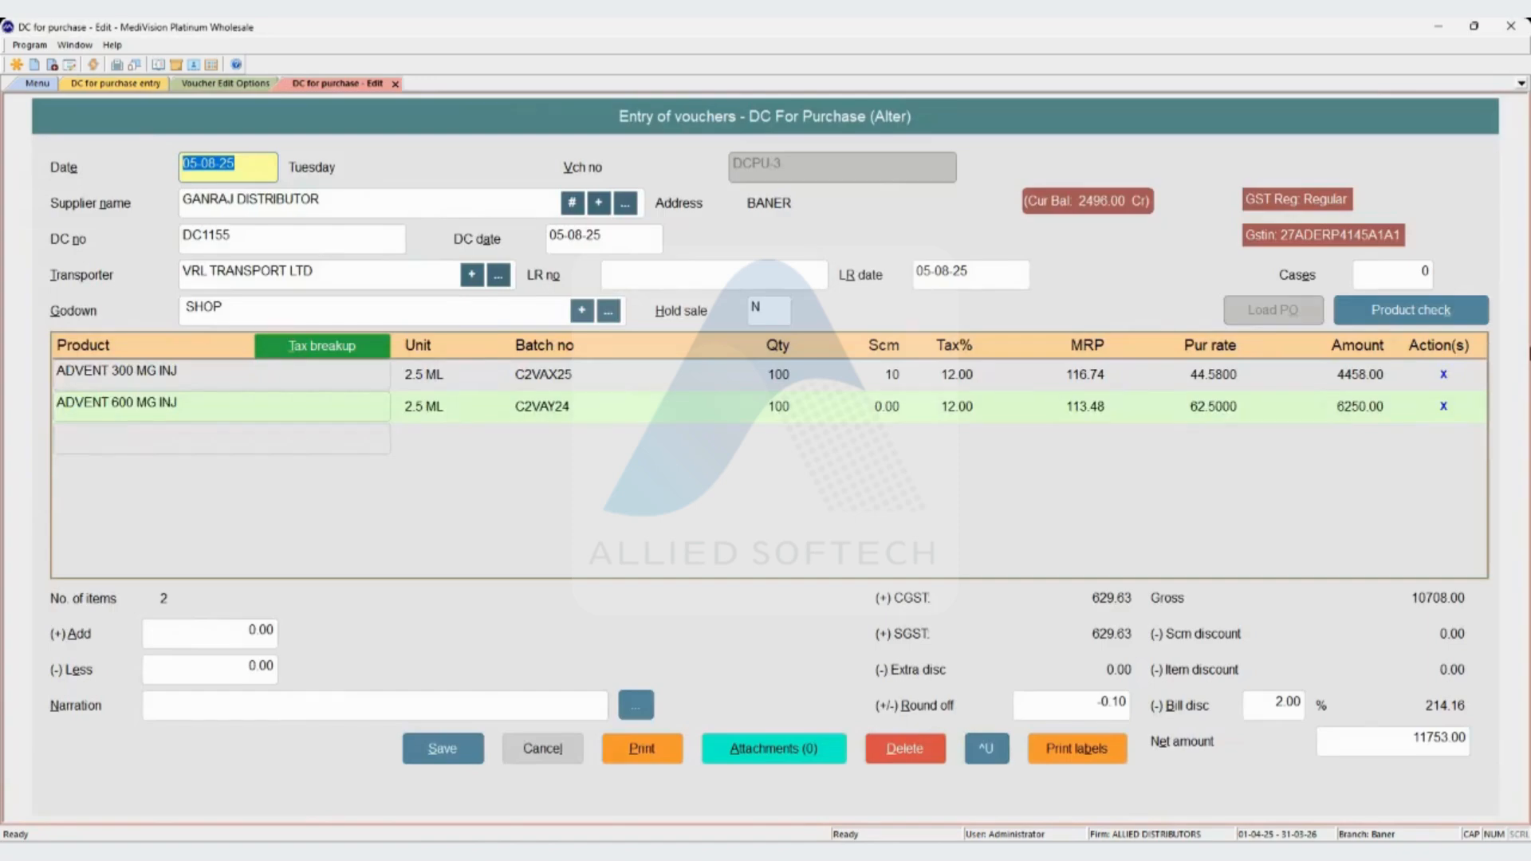
key(alt+d)
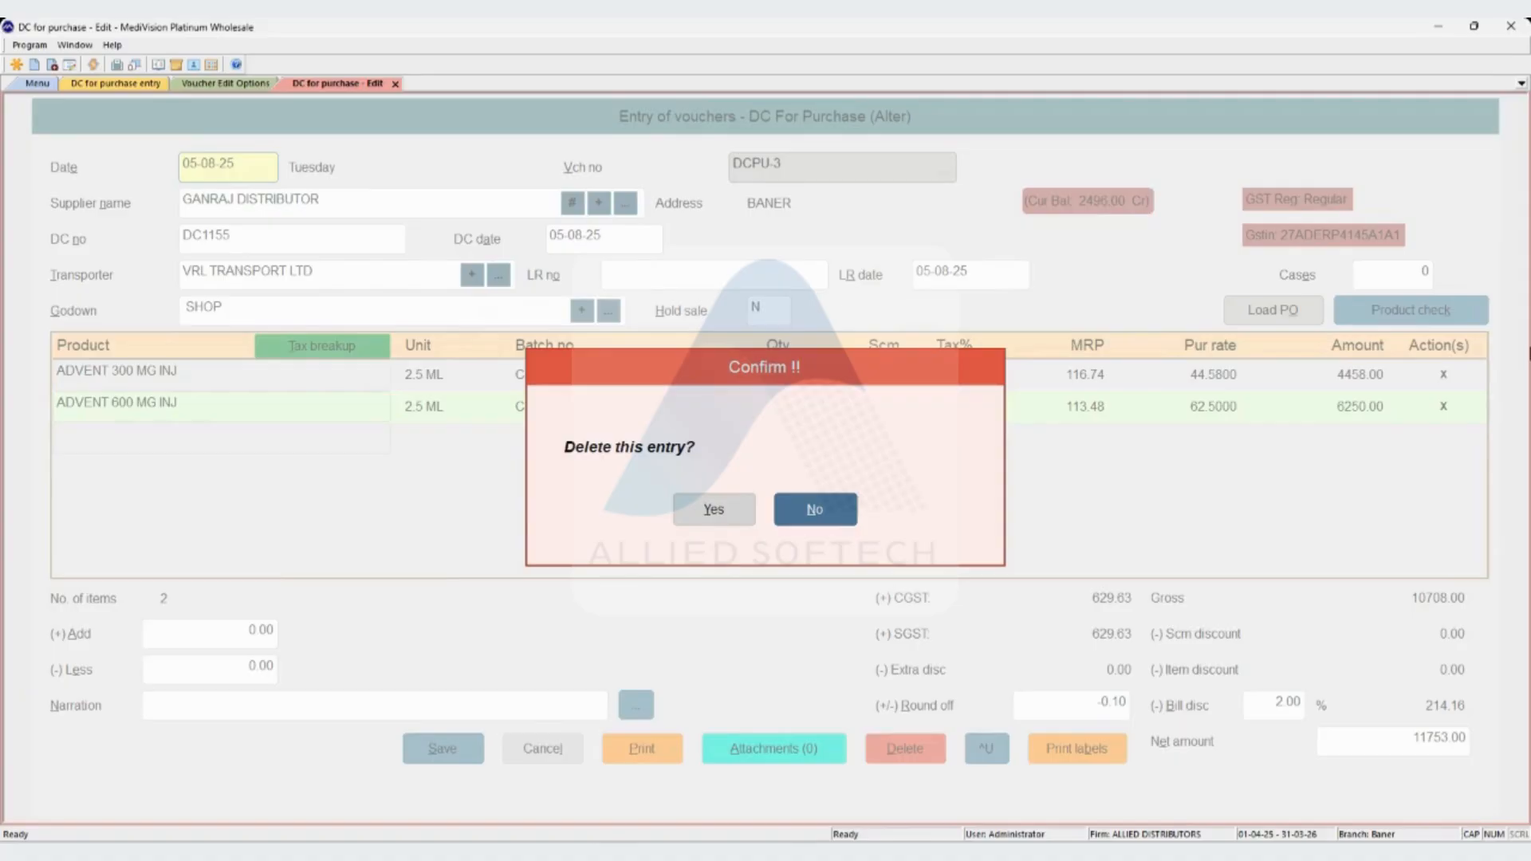
key(Escape)
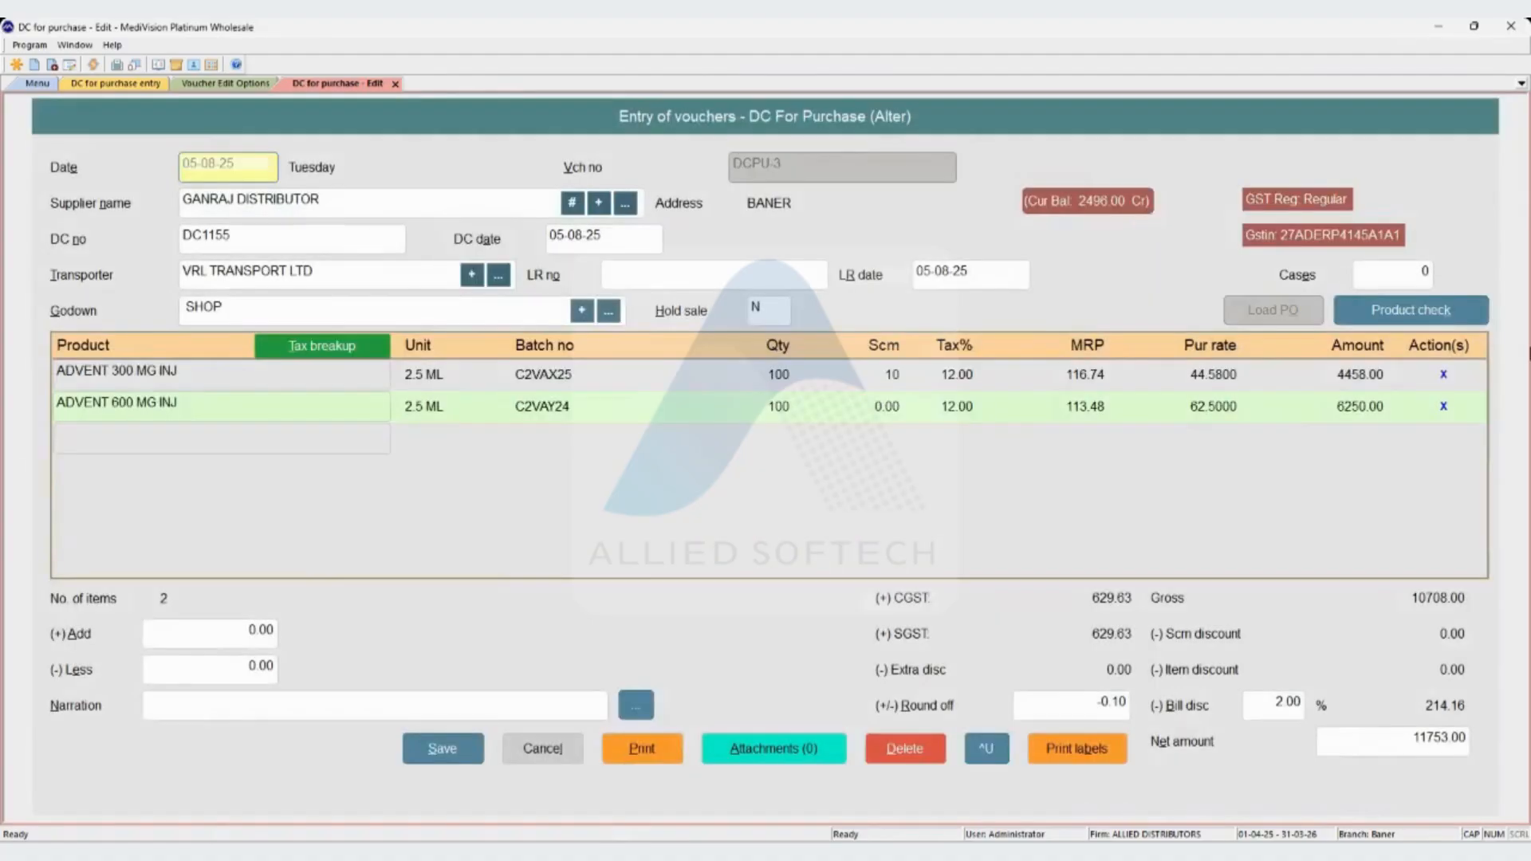
Quit the voucher without changes and close the register and voucher edit options, returning to the DC for purchase entry.
key(Escape)
key(Return)
key(Escape)
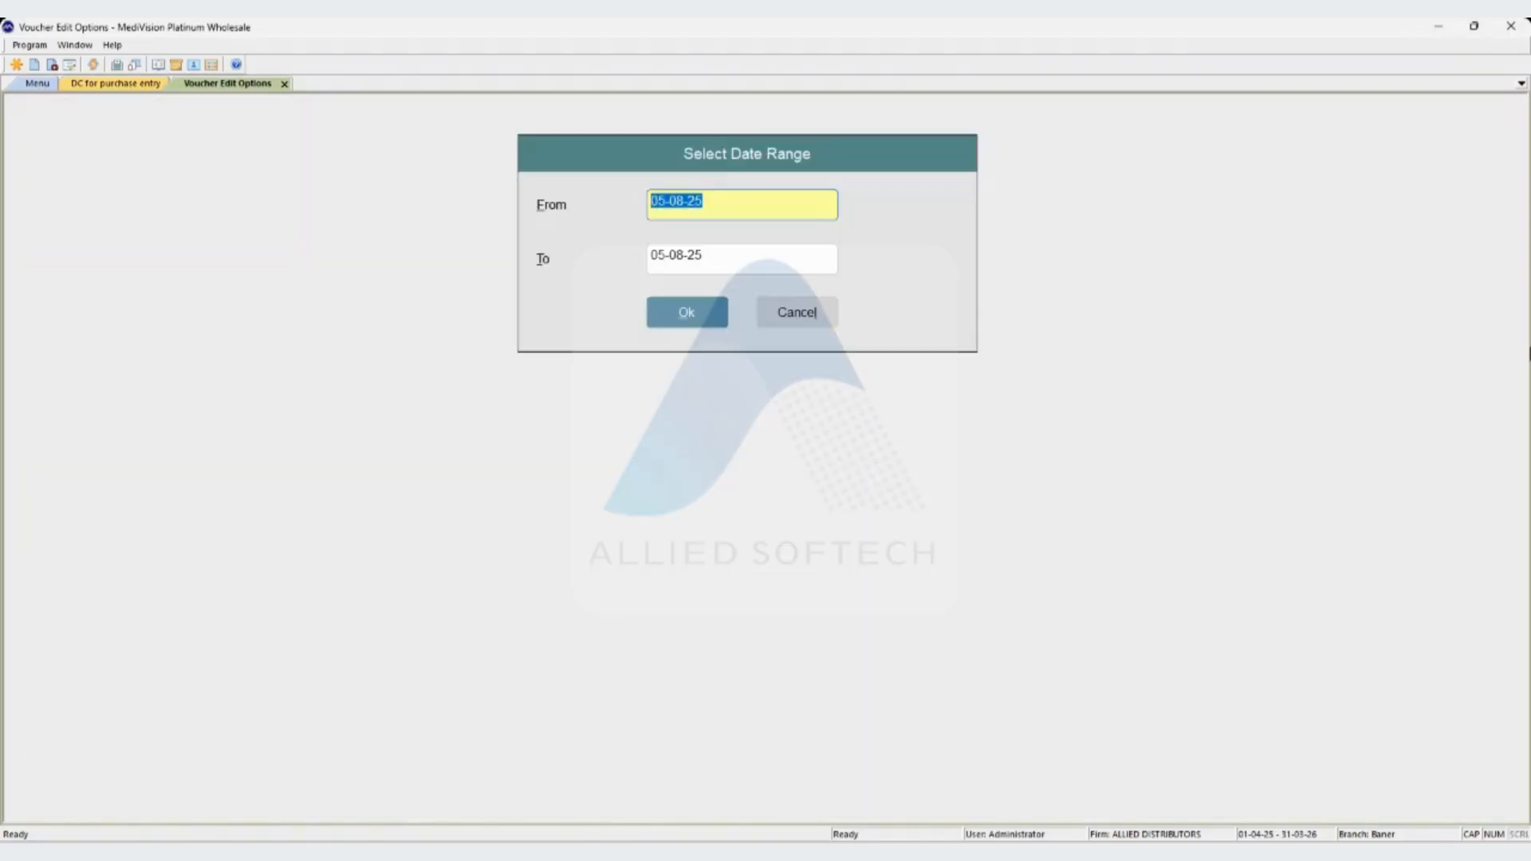
key(Escape)
key(Escape)
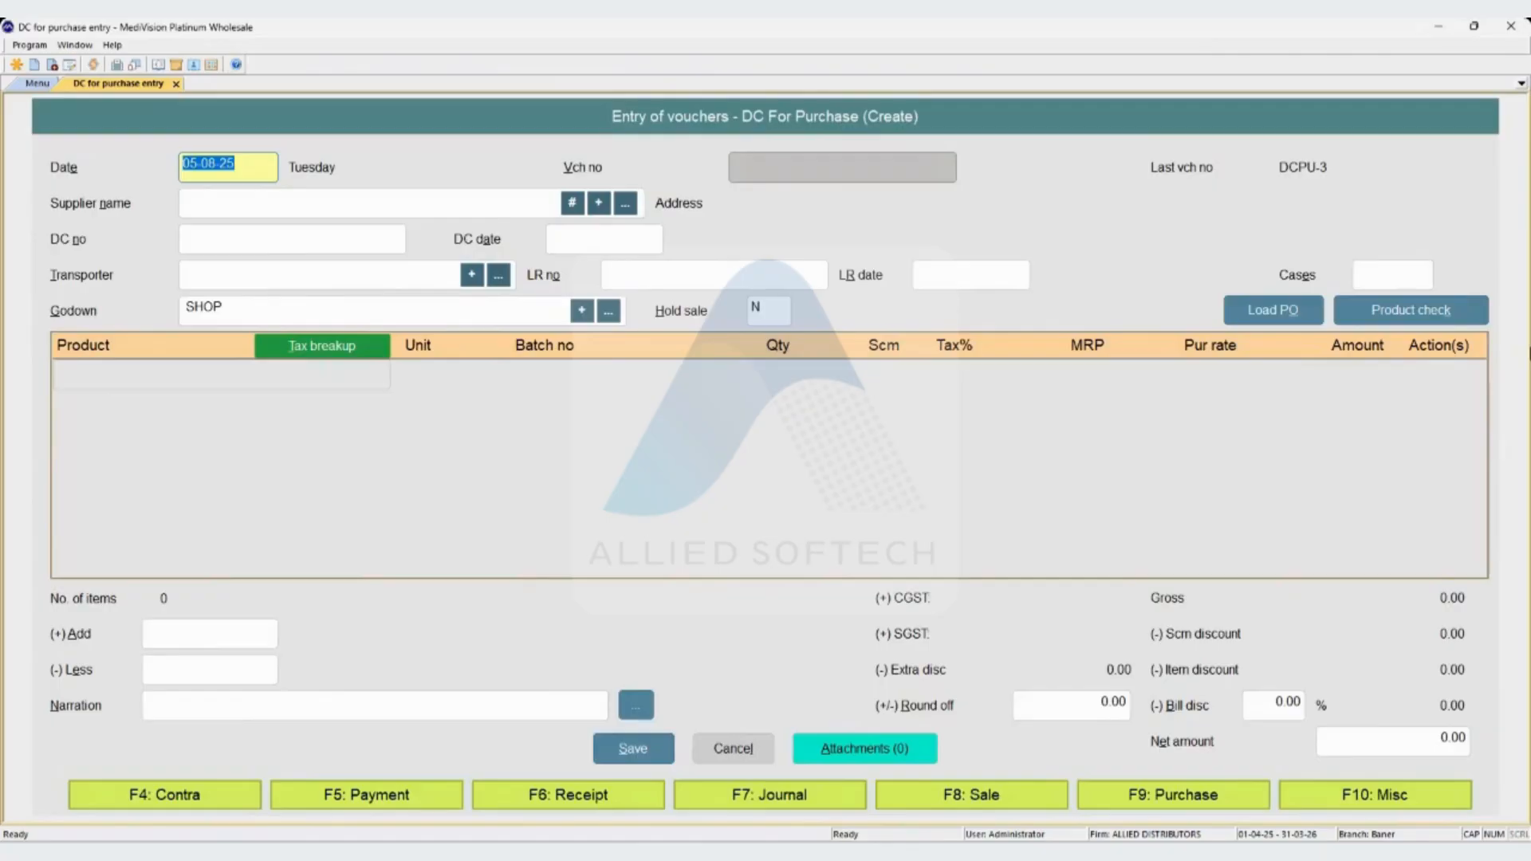
Request Edit / View for DC for purchase vouchers and open the GANRAJ DISTRIBUTOR voucher dated 05-08-25.
key(ctrl+e)
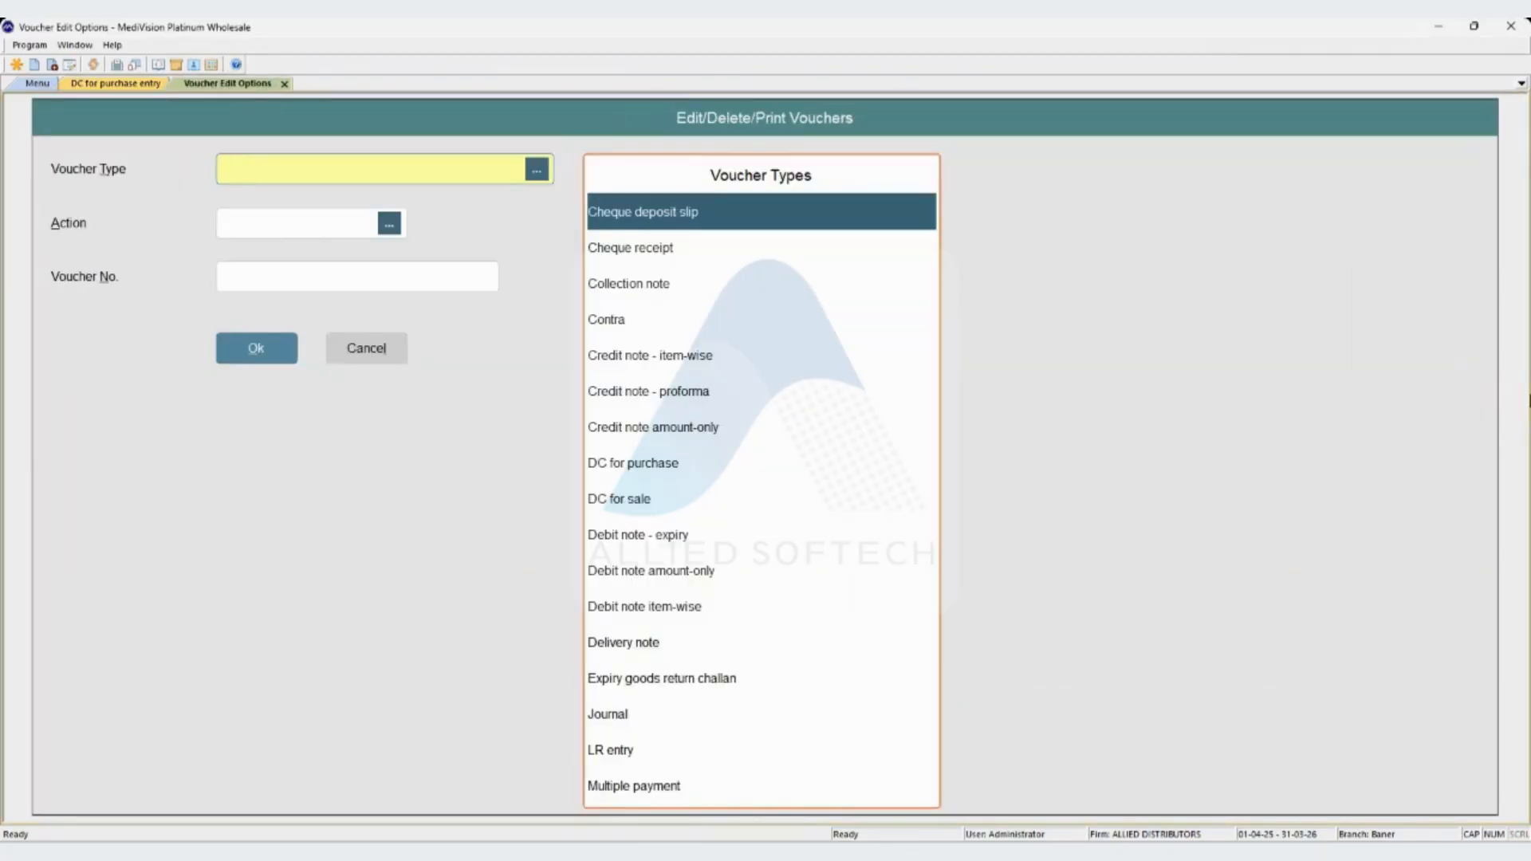
text(DC)
key(Return)
key(Return)
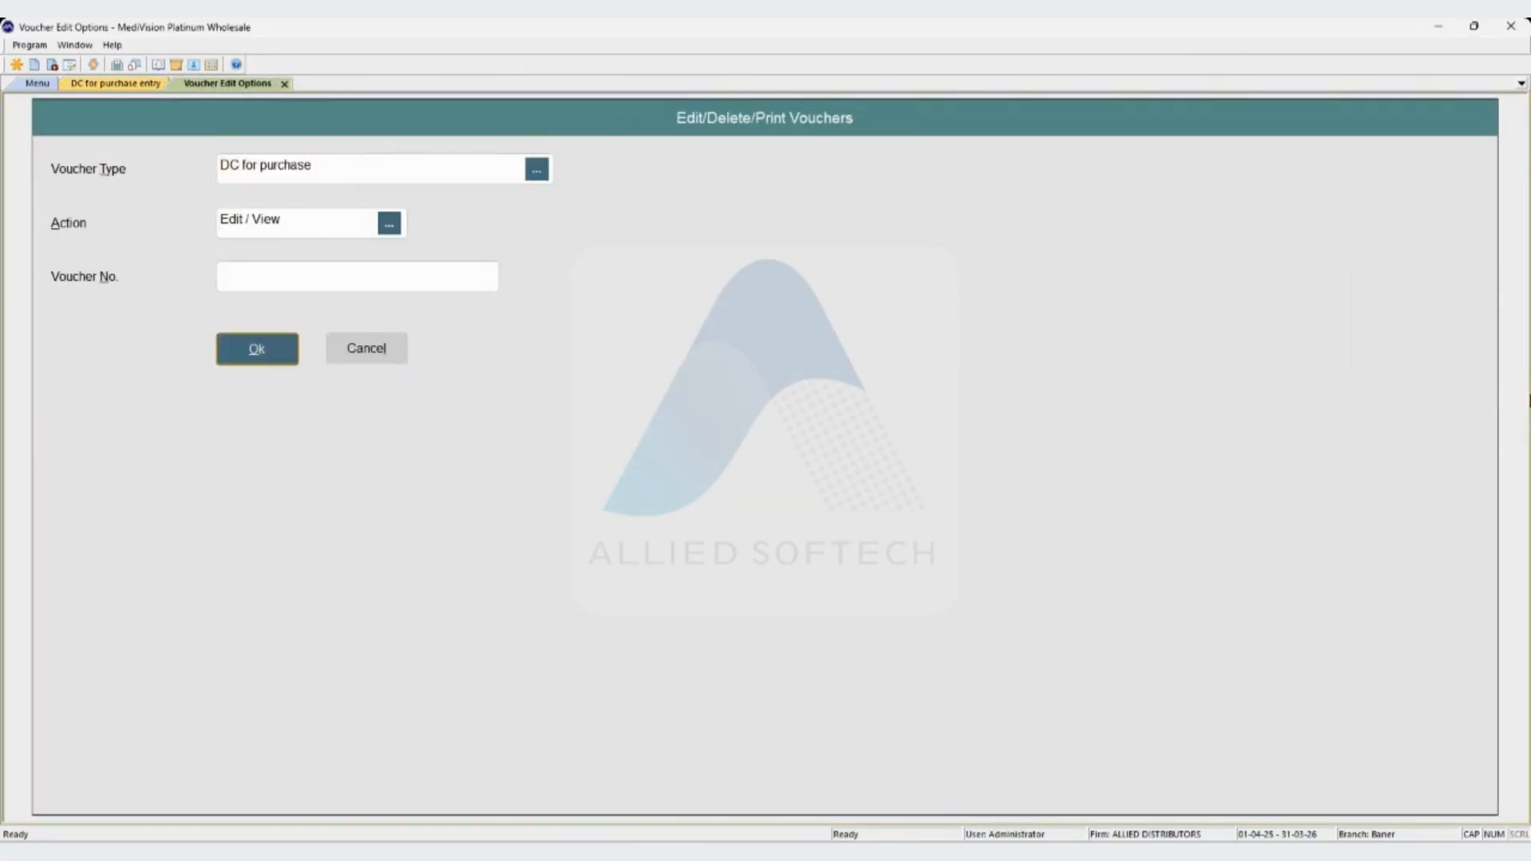
key(Return)
key(Return)
key(Return)
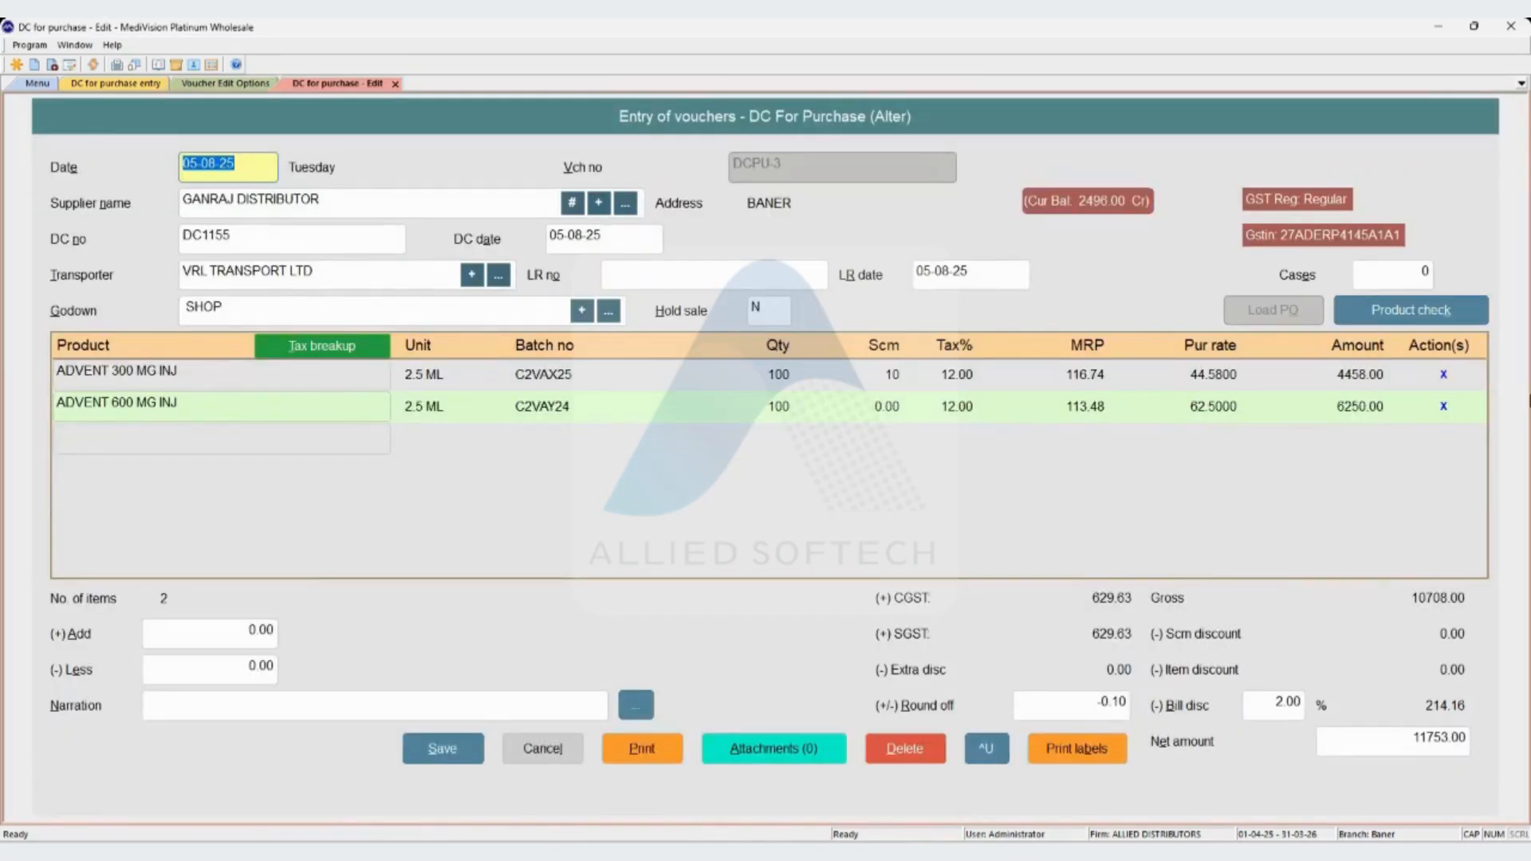
View the voucher's tax breakup with its CGST and SGST bifurcation and close it.
key(Return)
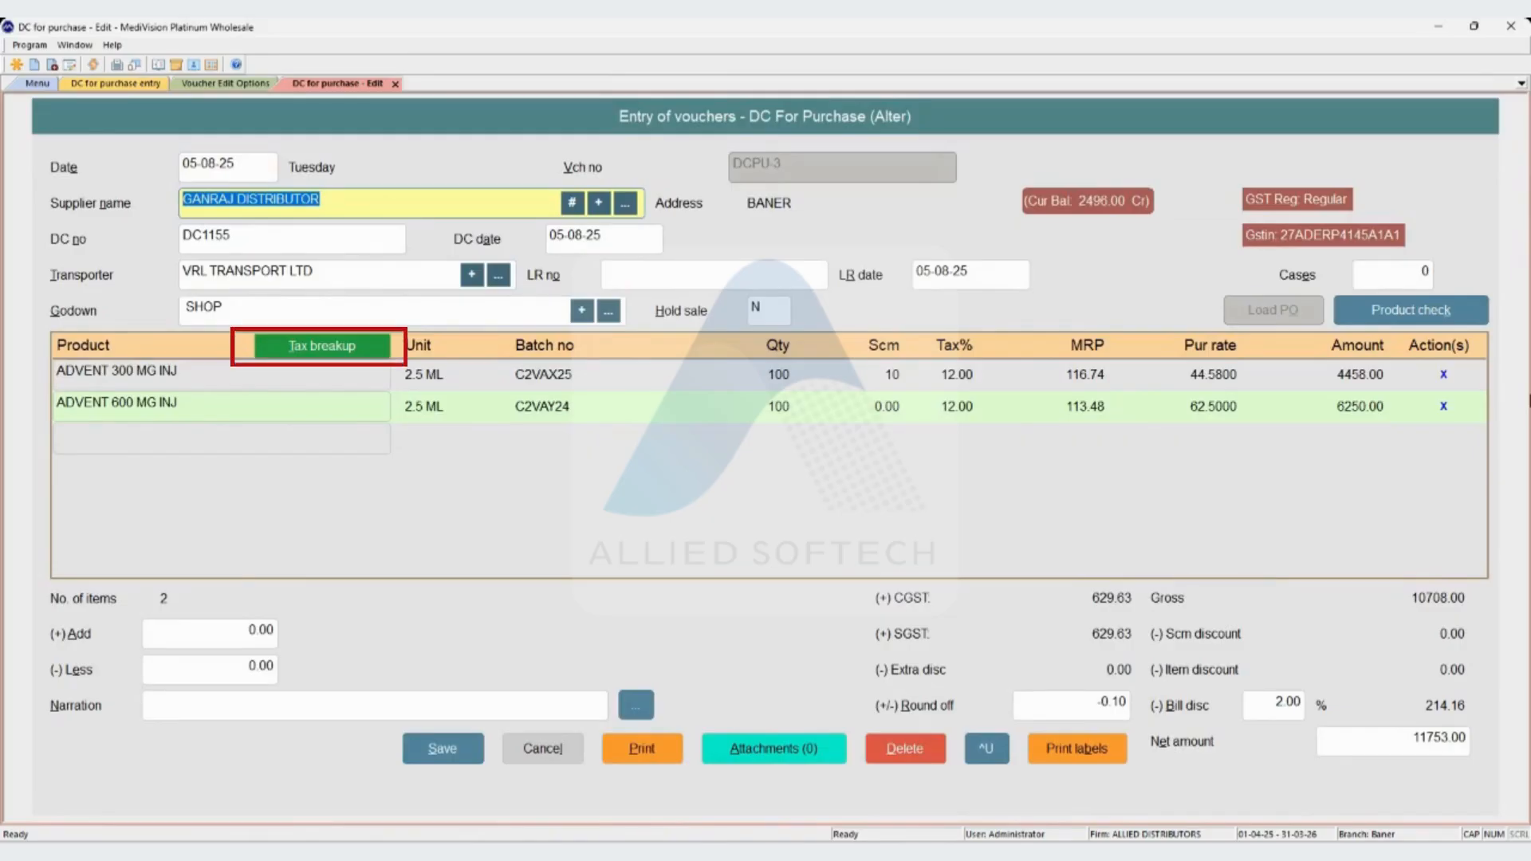
key(Return)
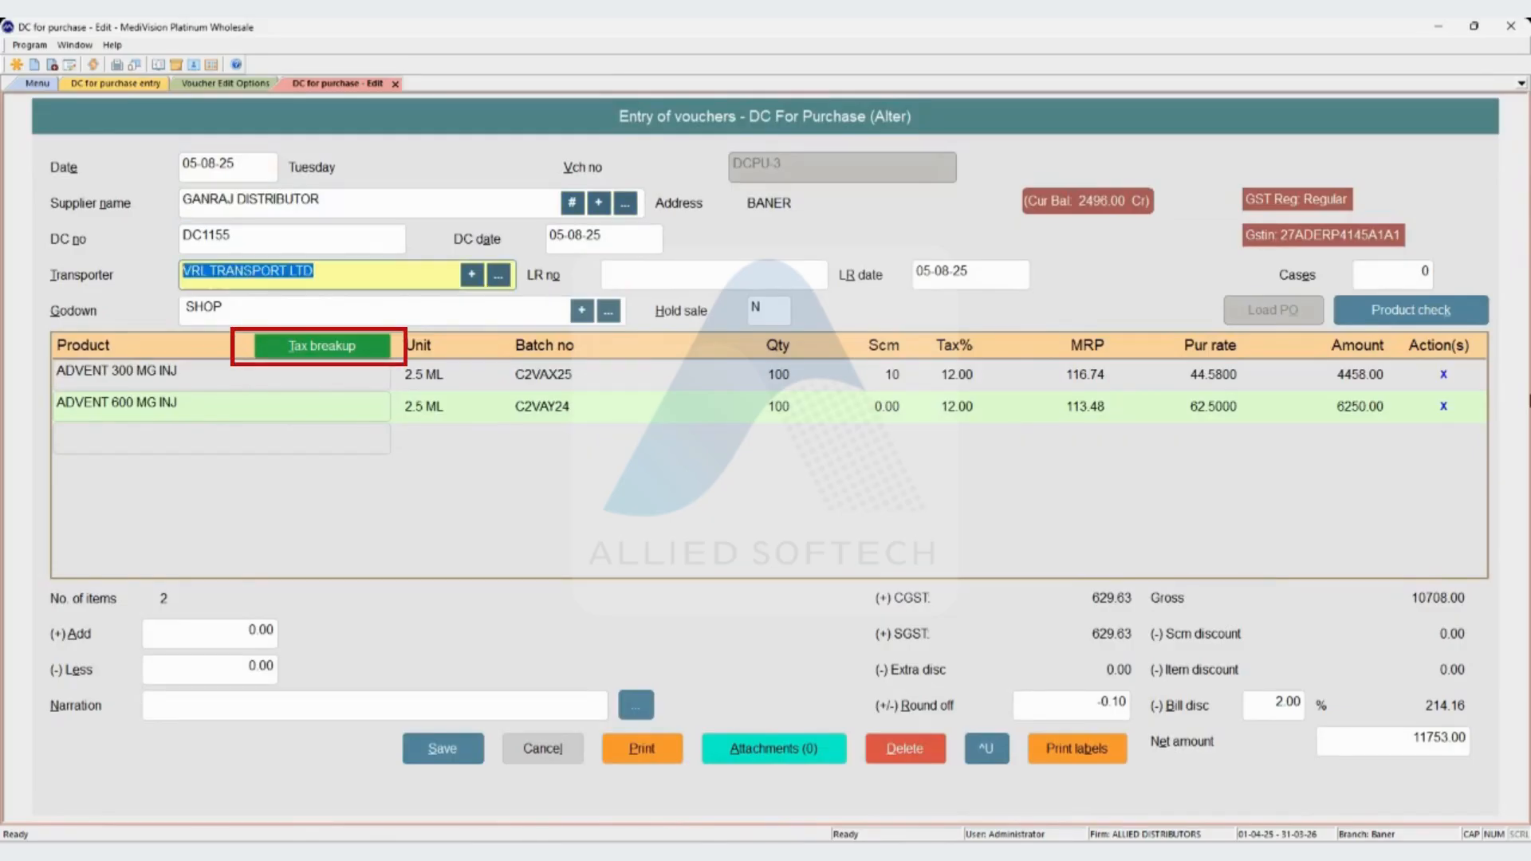
key(alt+t)
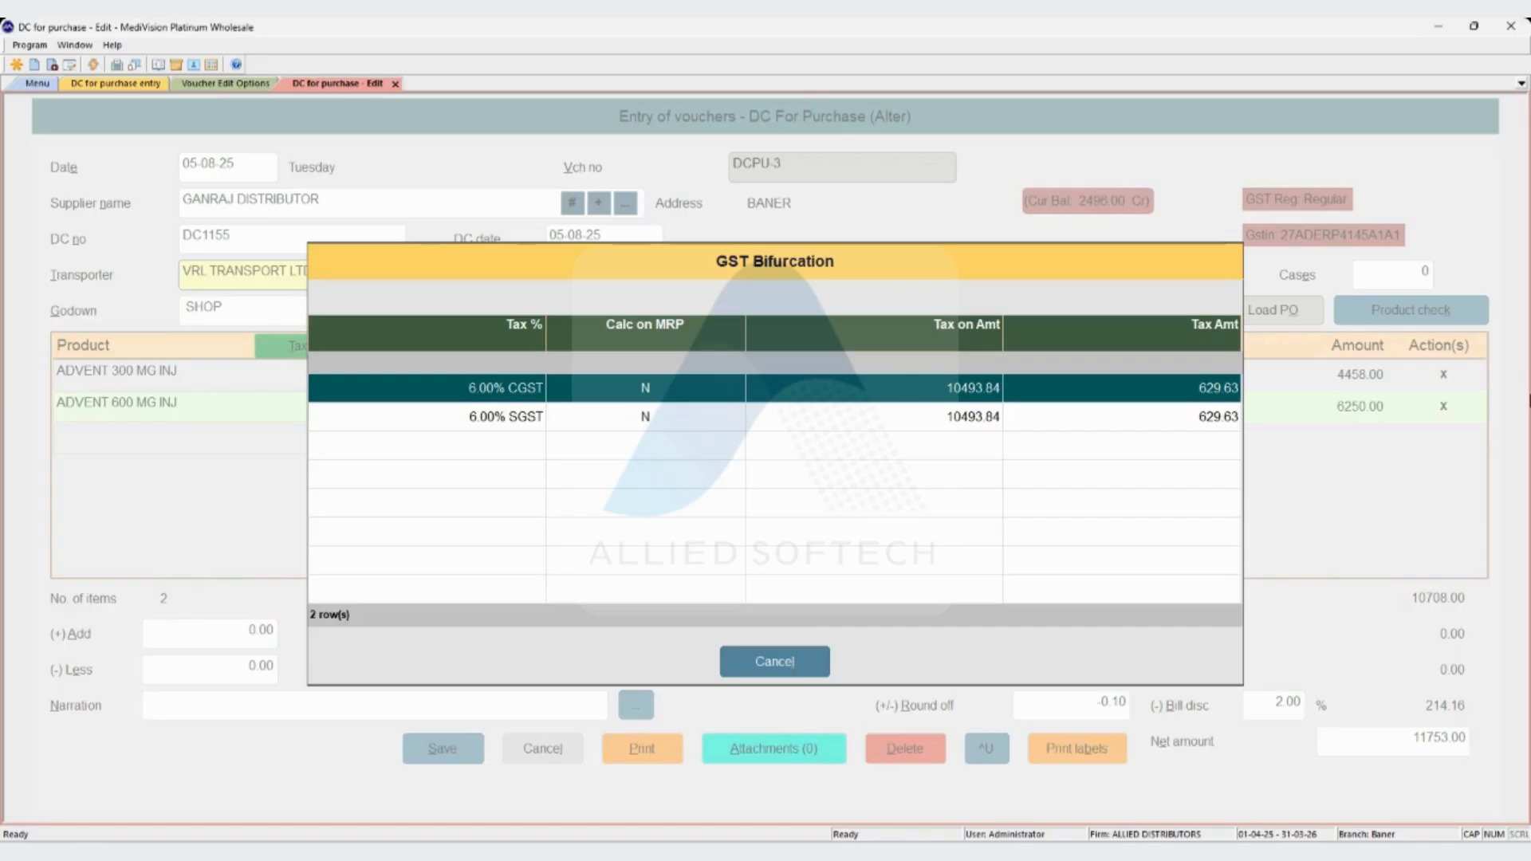
key(Escape)
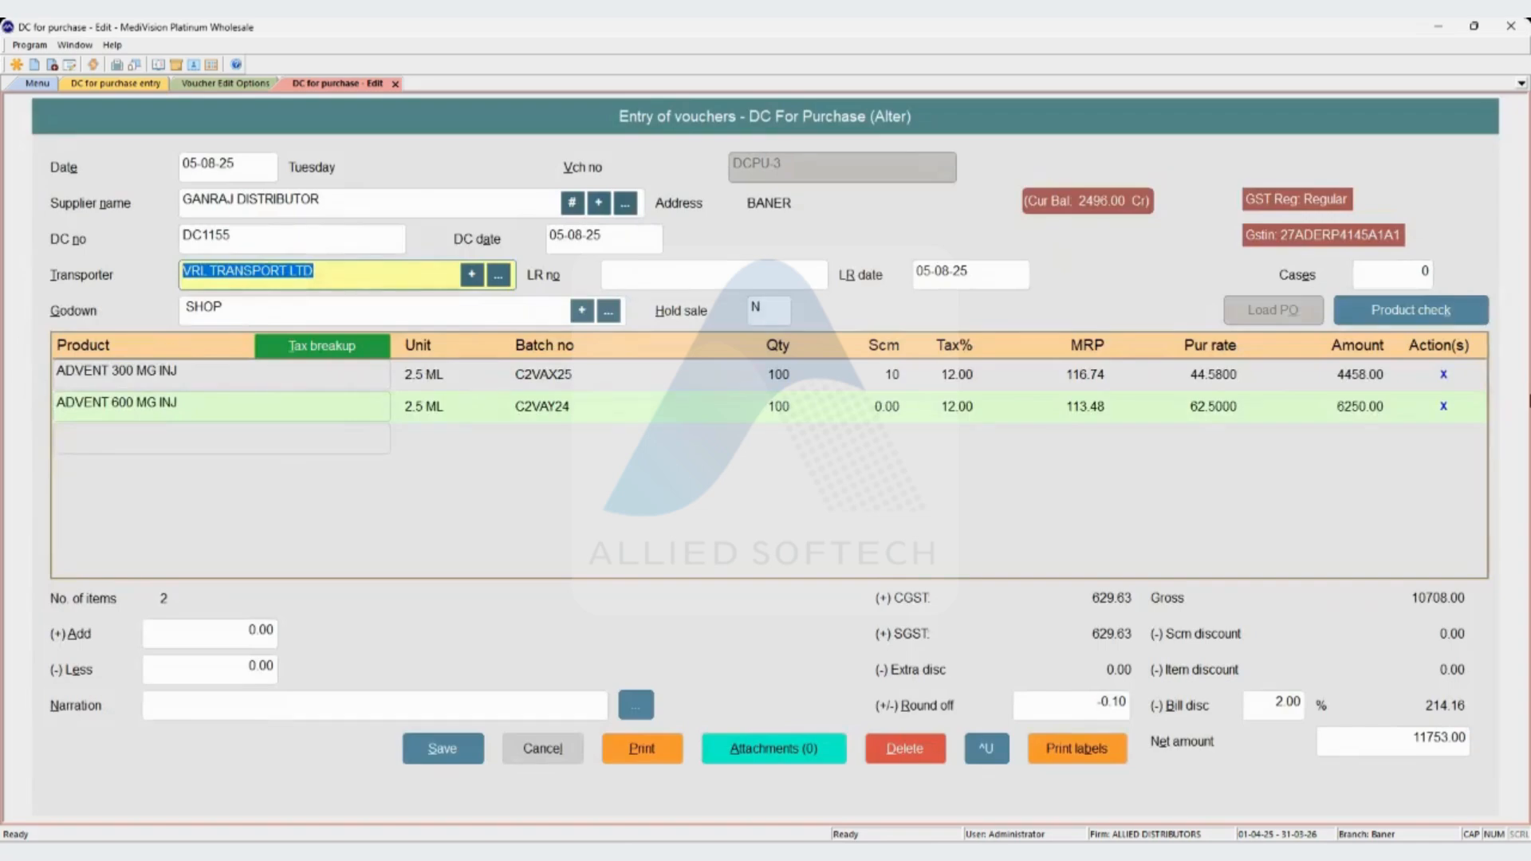
Open the ADVENT 600 MG INJ row's product details and view its batch-wise rates in the rate master.
key(Return)
key(Return)
key(Return)
key(Return)
key(Return)
key(Return)
key(Up)
key(Return)
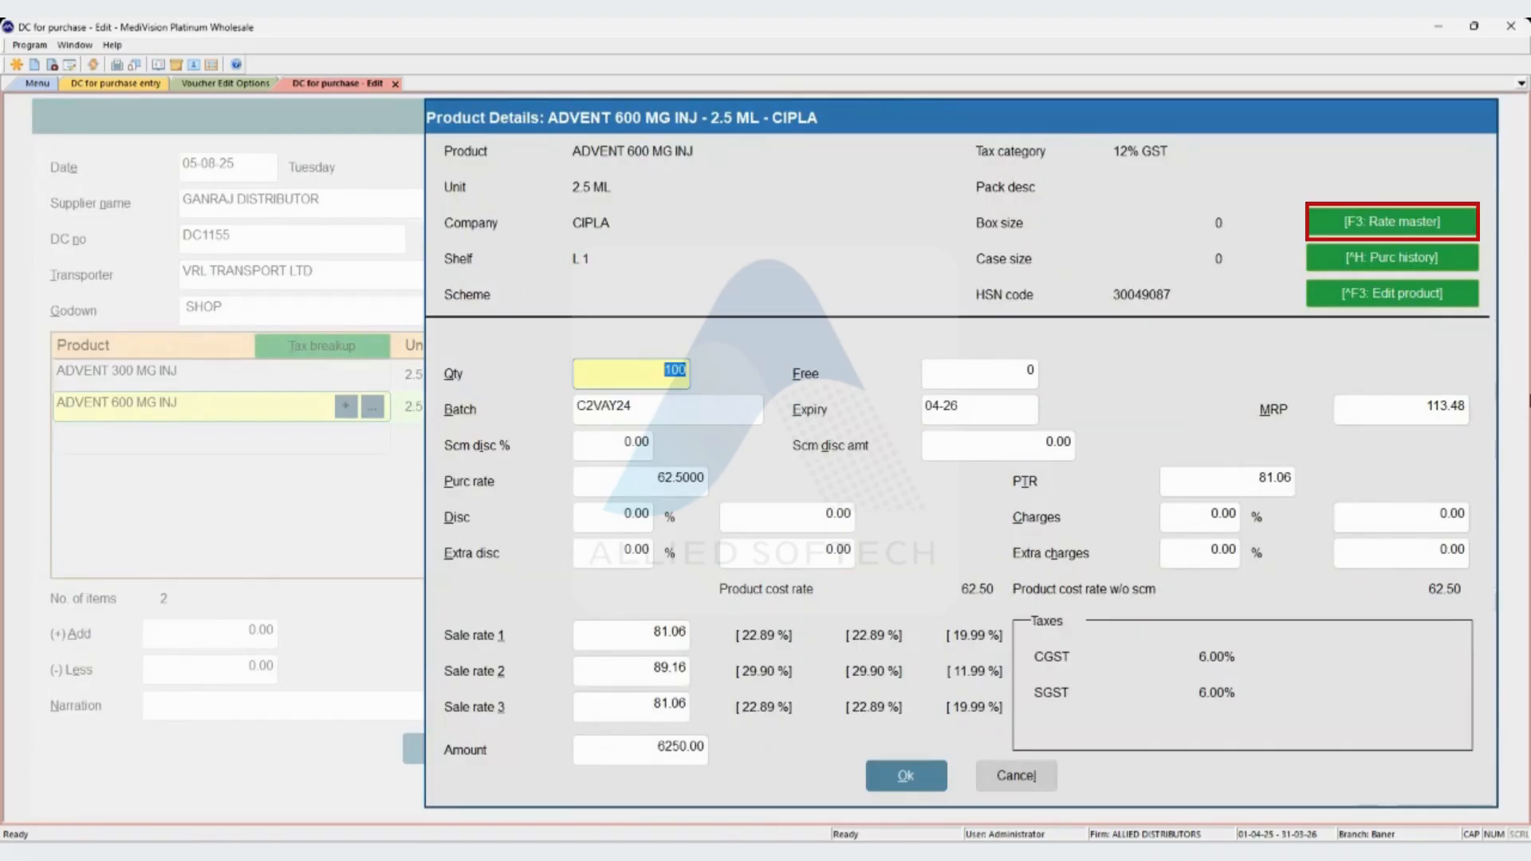
key(F3)
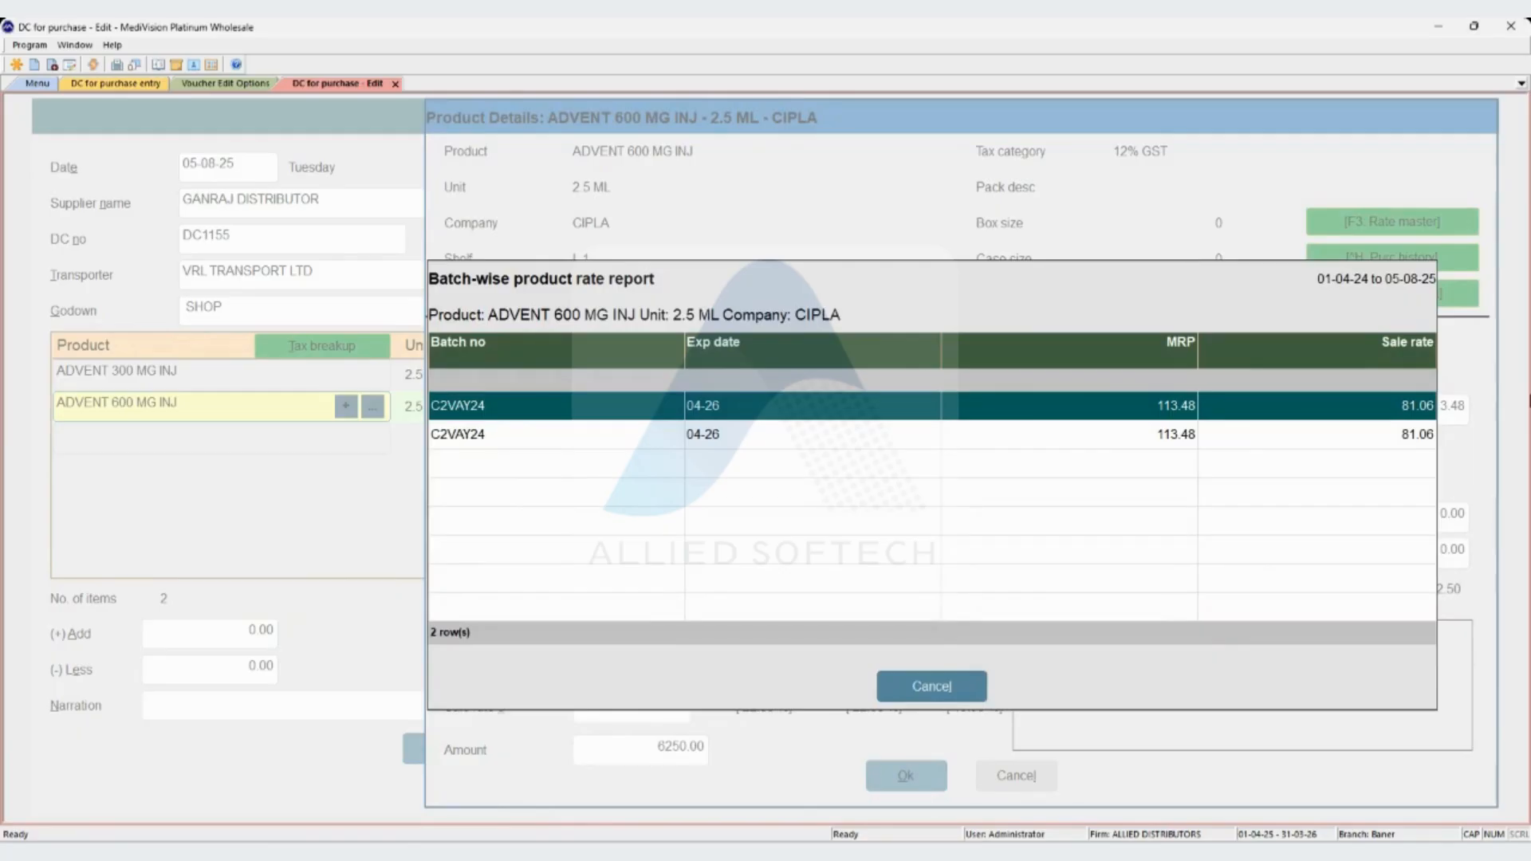
key(Return)
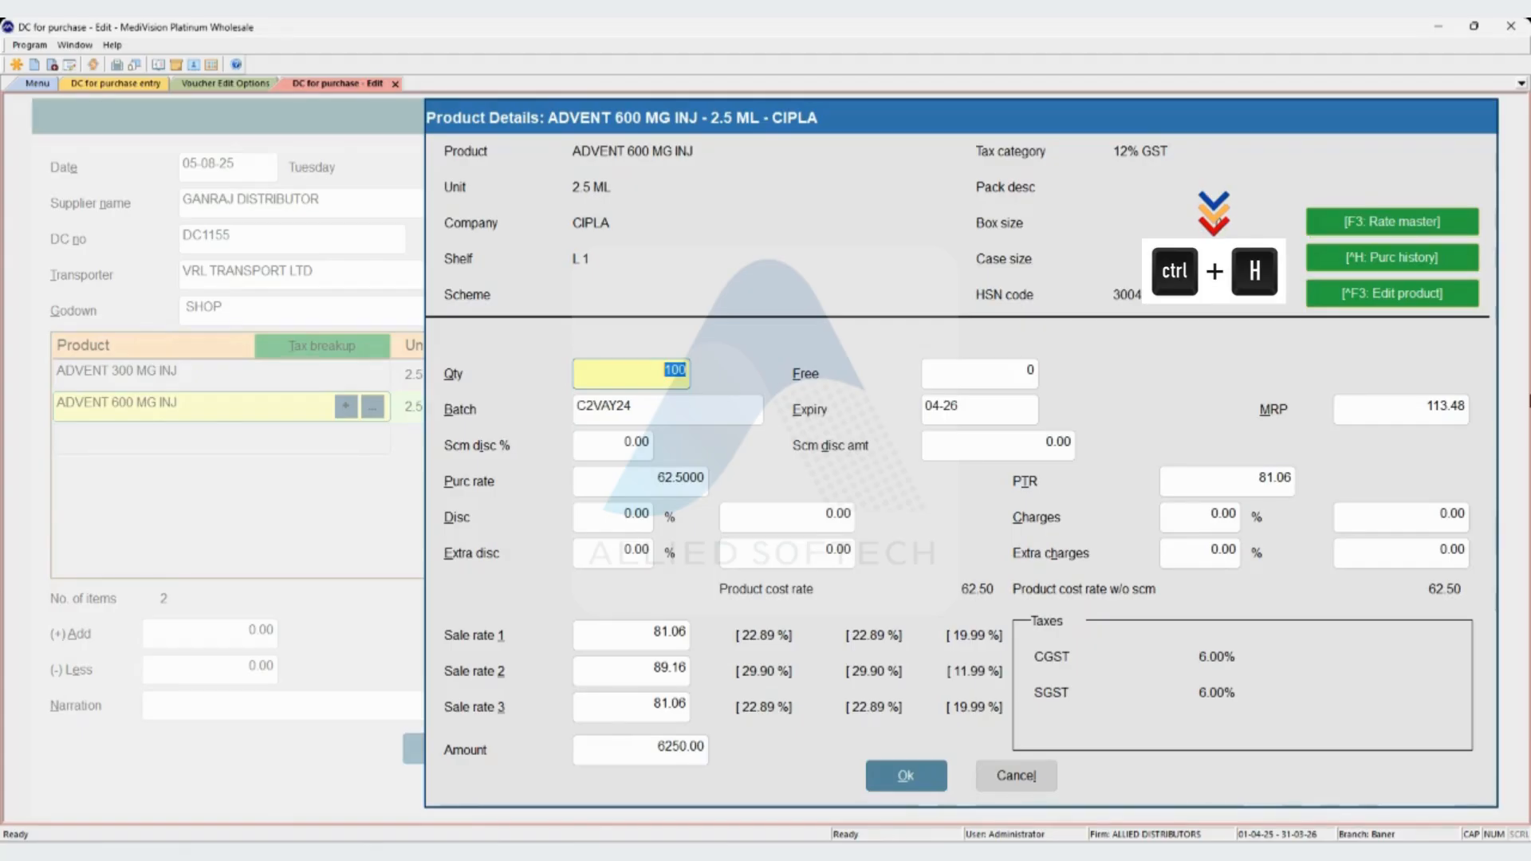
View the purchase history of ADVENT 600 MG INJ from 01-04-25 to 05-08-25 and close it.
key(ctrl+h)
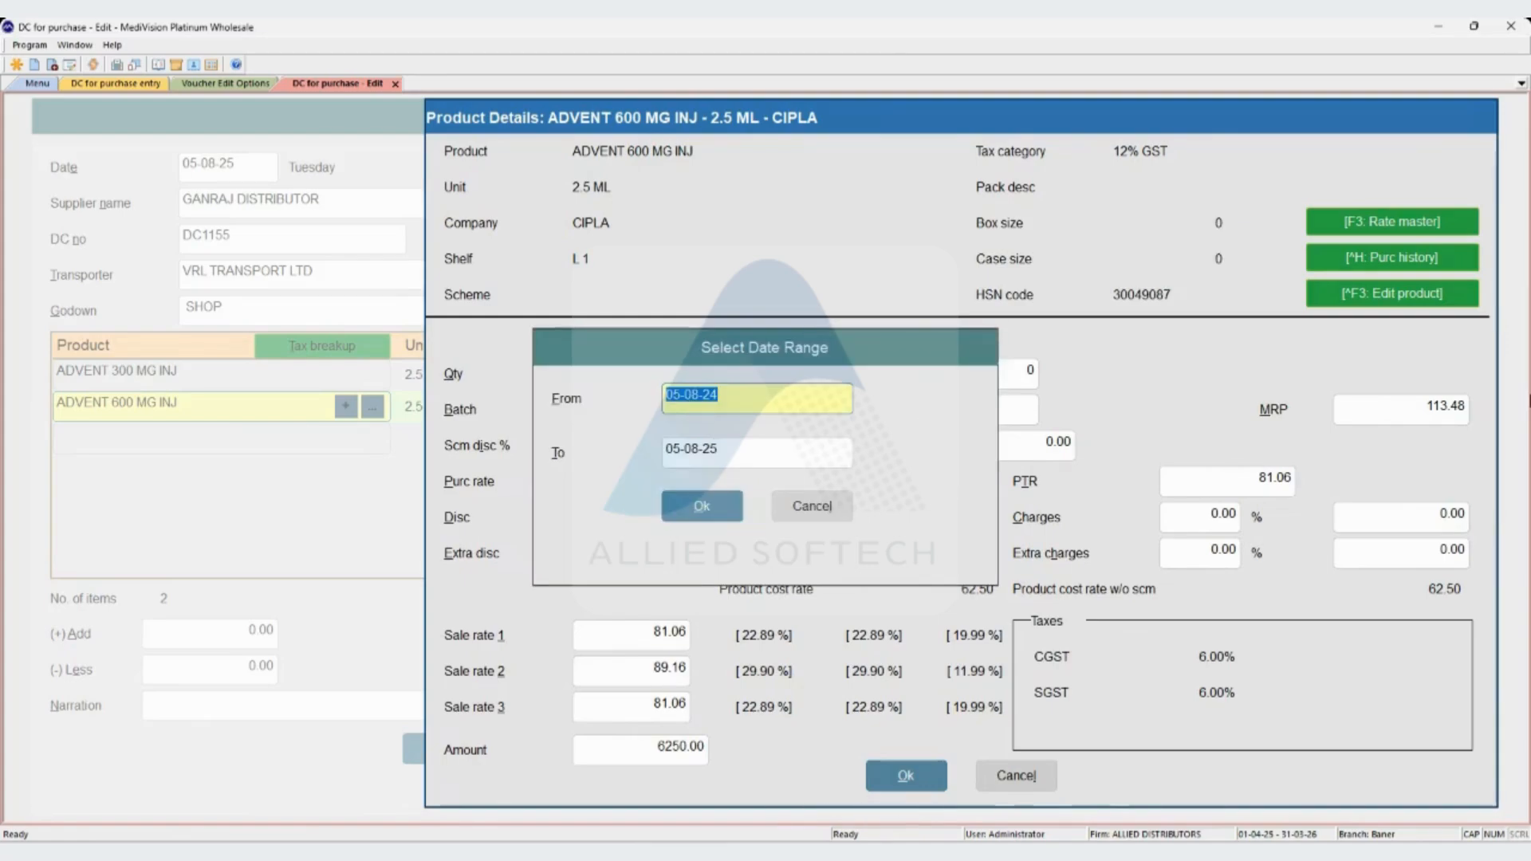
text(01-04-25)
key(Return)
key(Return)
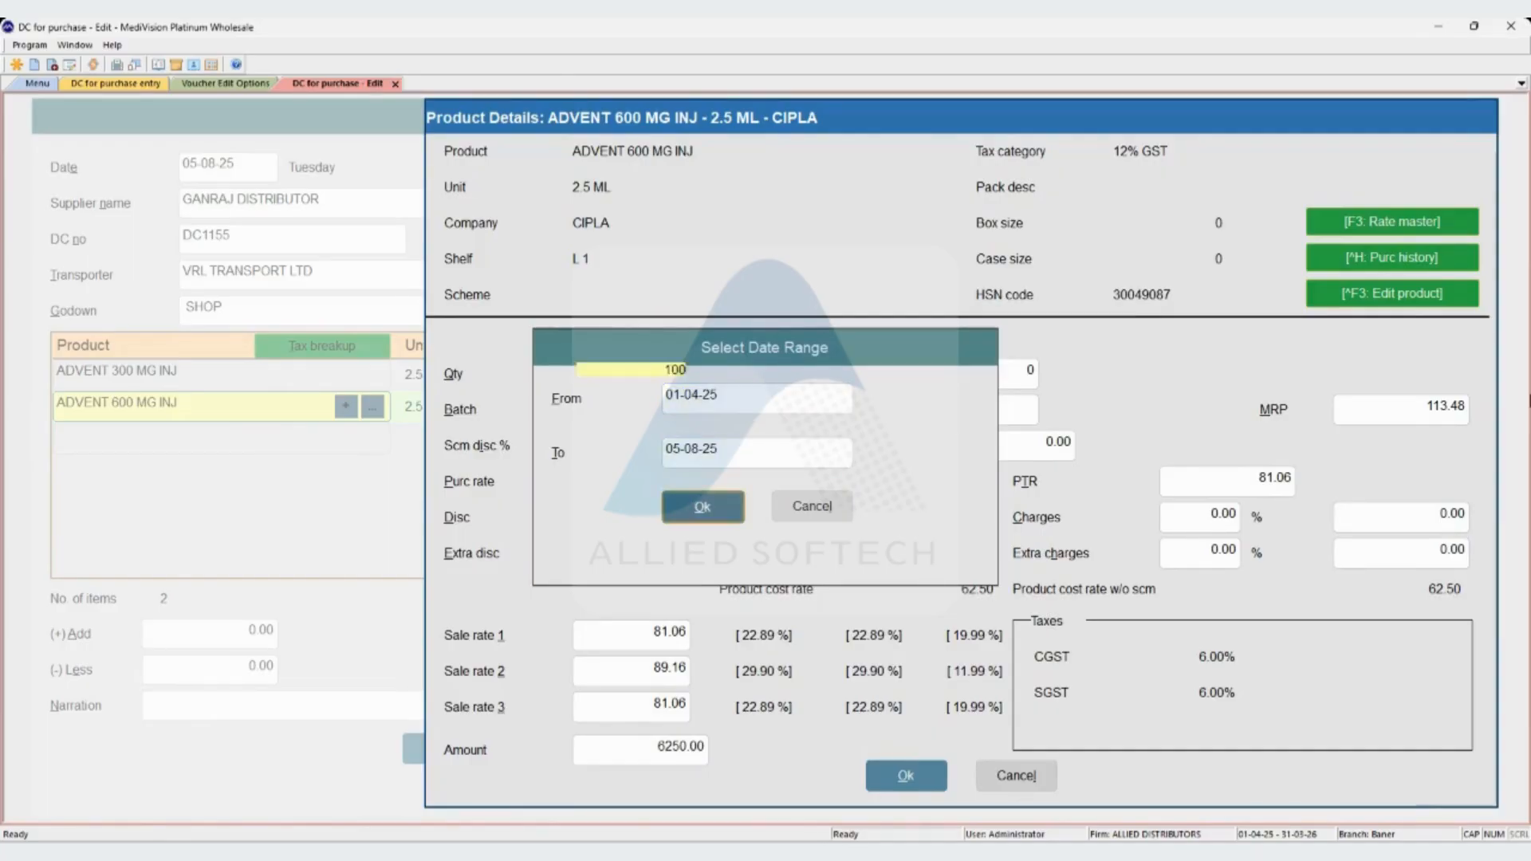
key(Return)
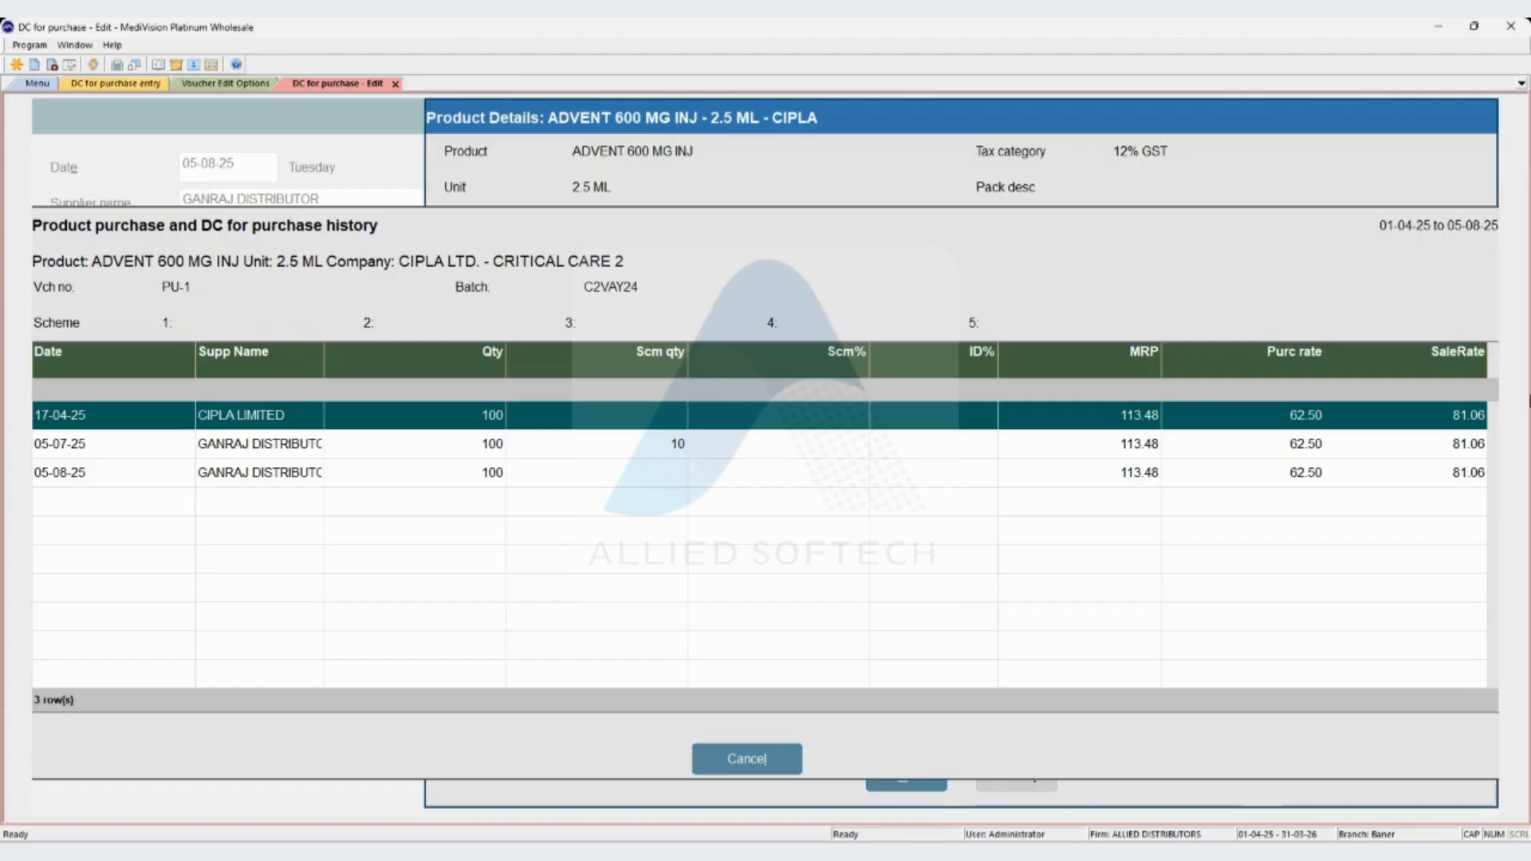
key(Escape)
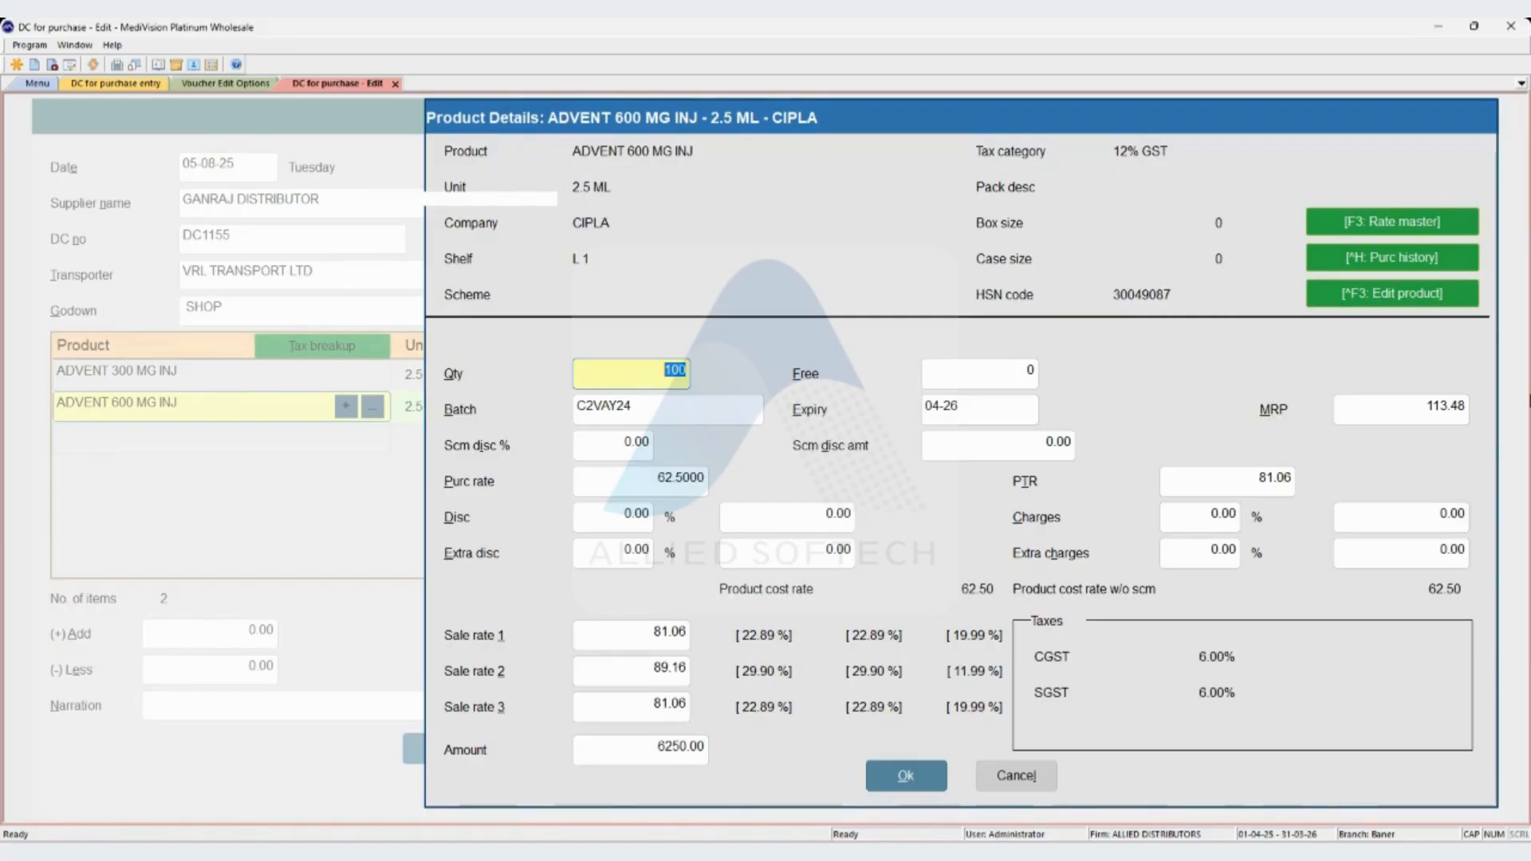
Open the ADVENT 600 MG INJ product master for editing and review its fields, keeping the 12% GST tax category.
key(ctrl+F3)
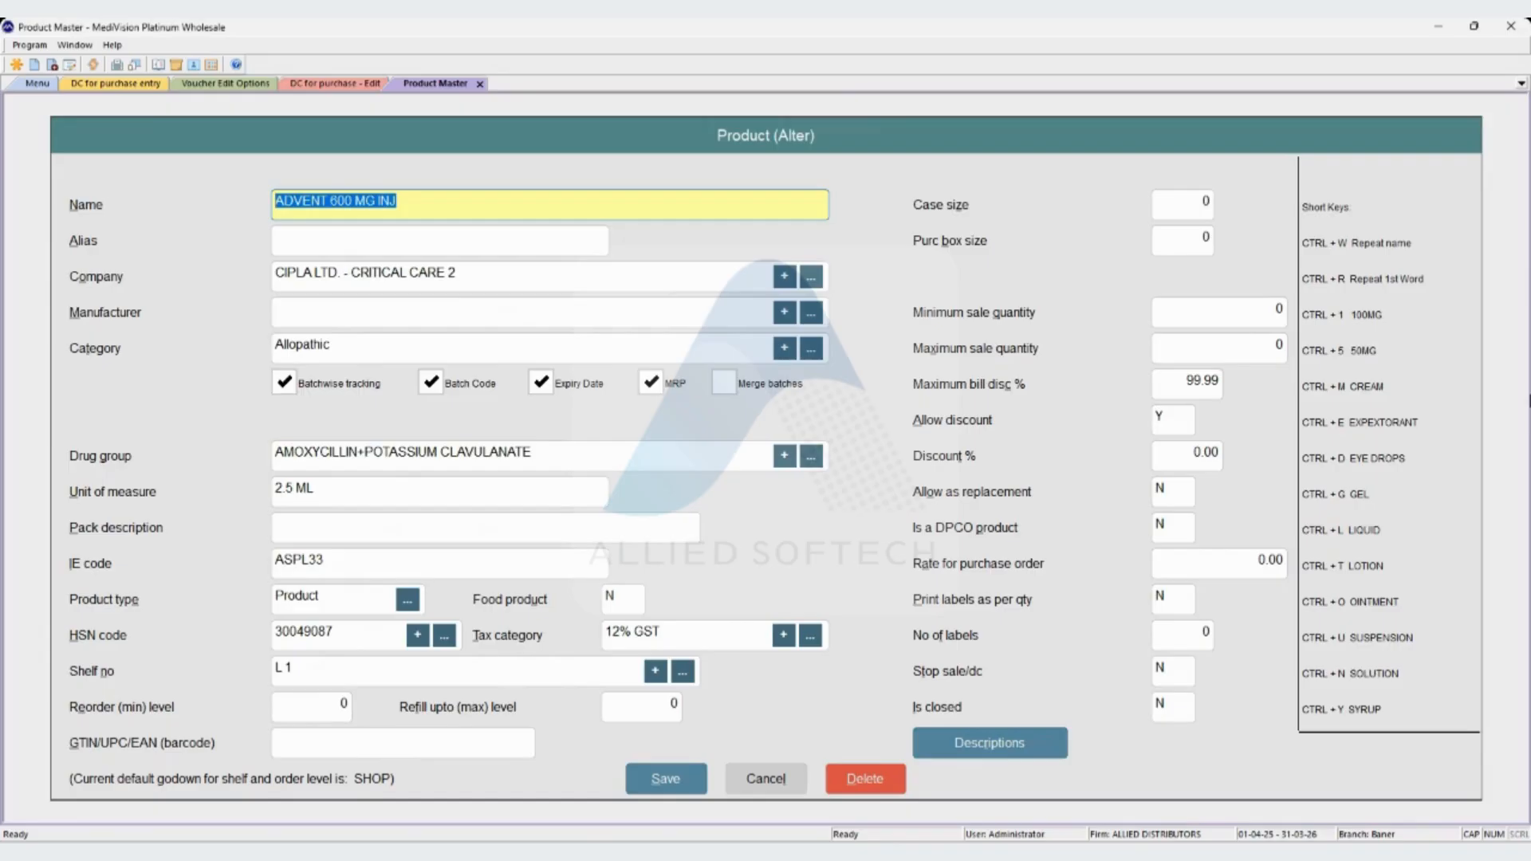
key(Return)
key(Return)
key(Return)
key(Return)
key(Return)
key(Return)
key(Return)
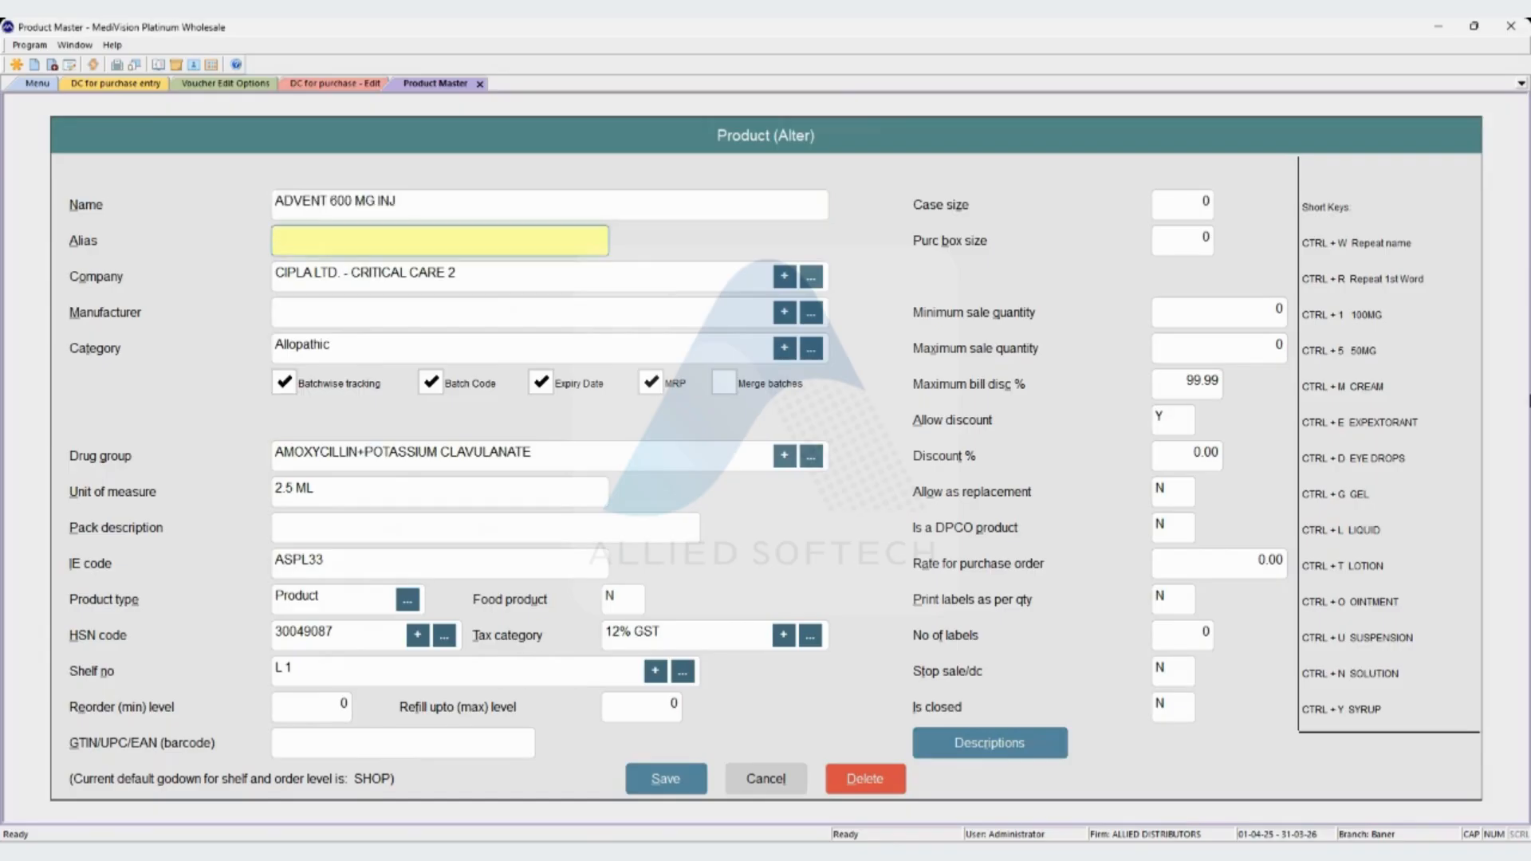
key(Return)
key(Return)
key(Return)
key(Return)
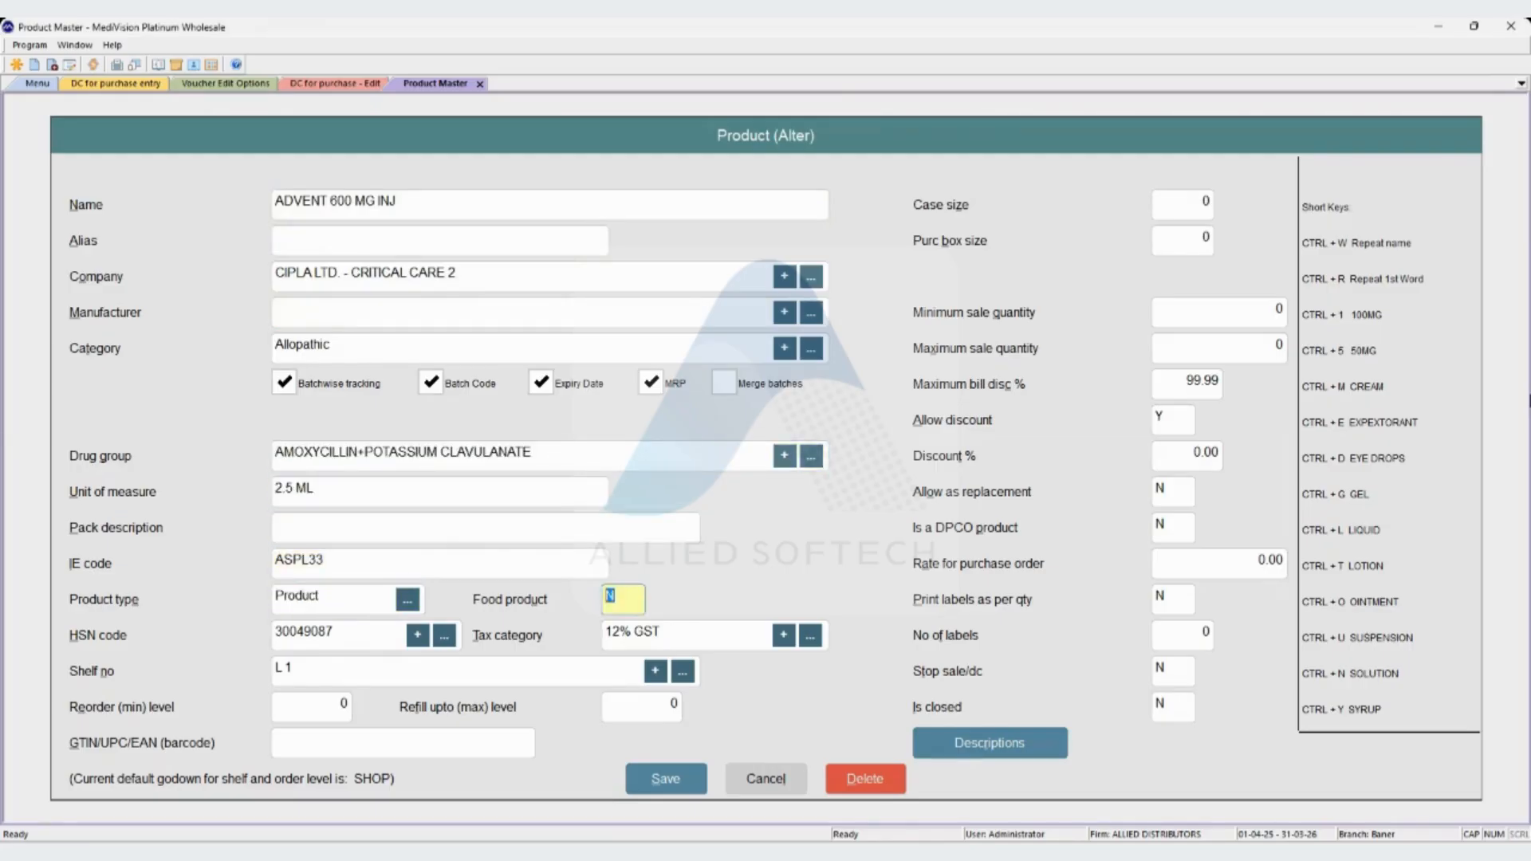
key(Down)
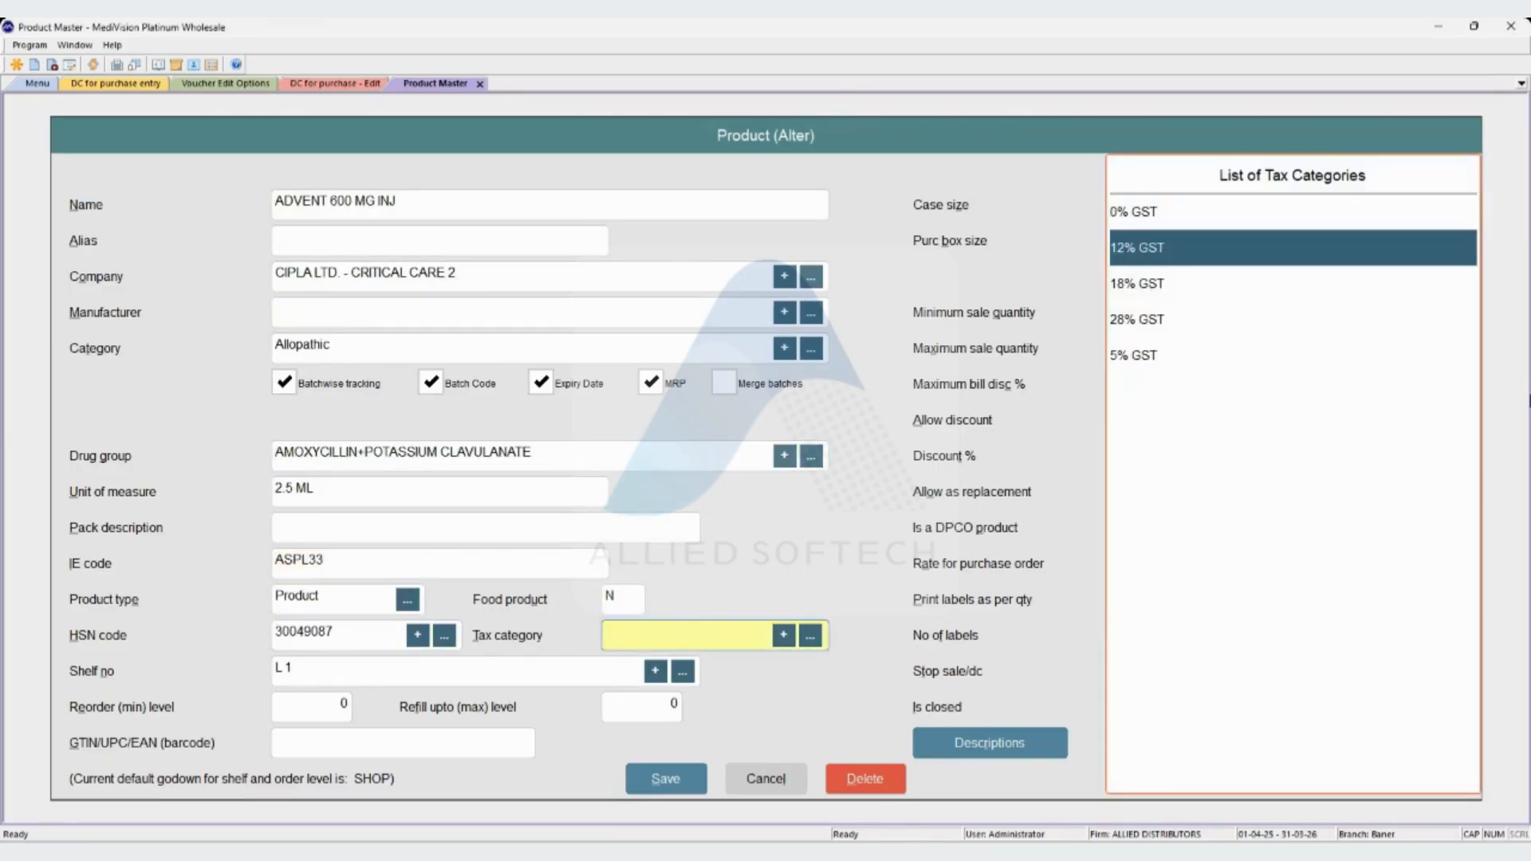
key(Return)
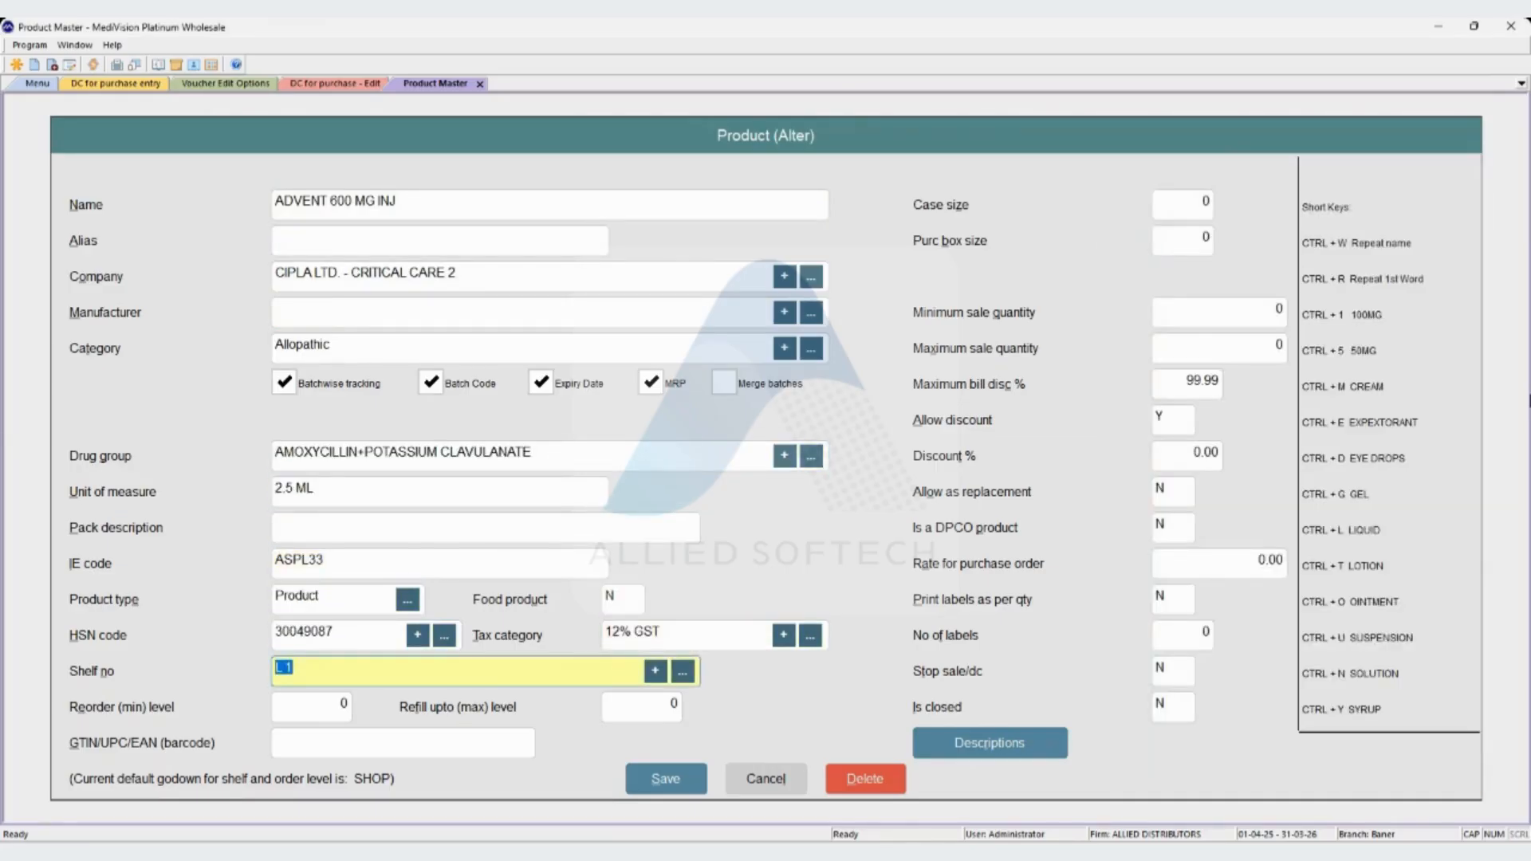